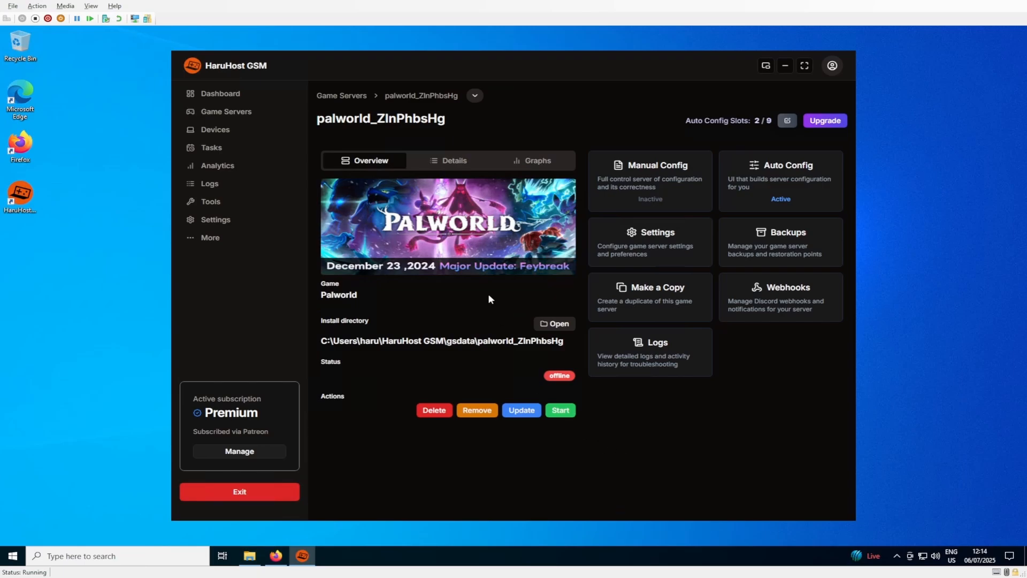
Review the Palworld server's details and its RAM, CPU and player graphs, with the graph frequency set to Live
left_click(450, 162)
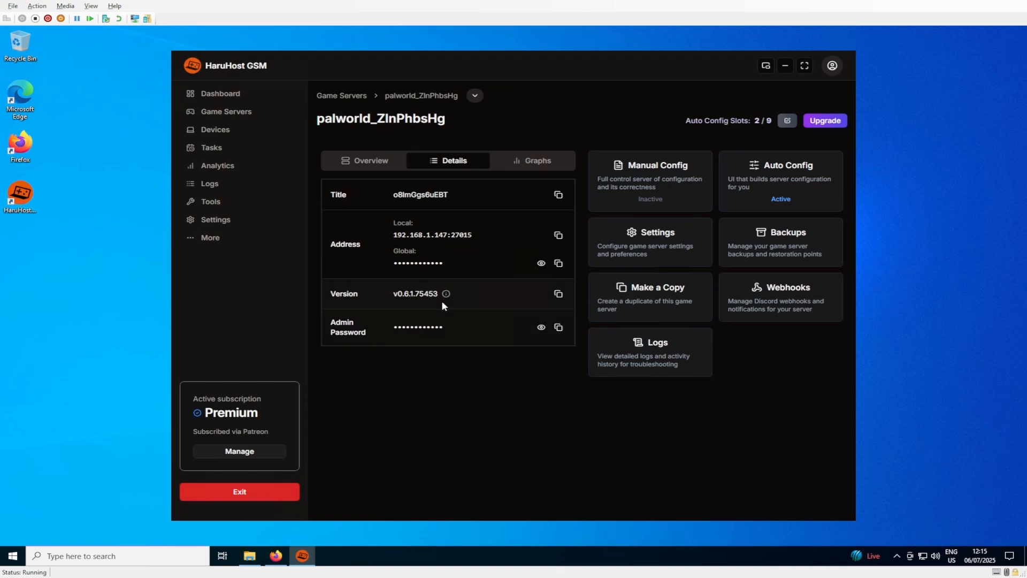
left_click(514, 163)
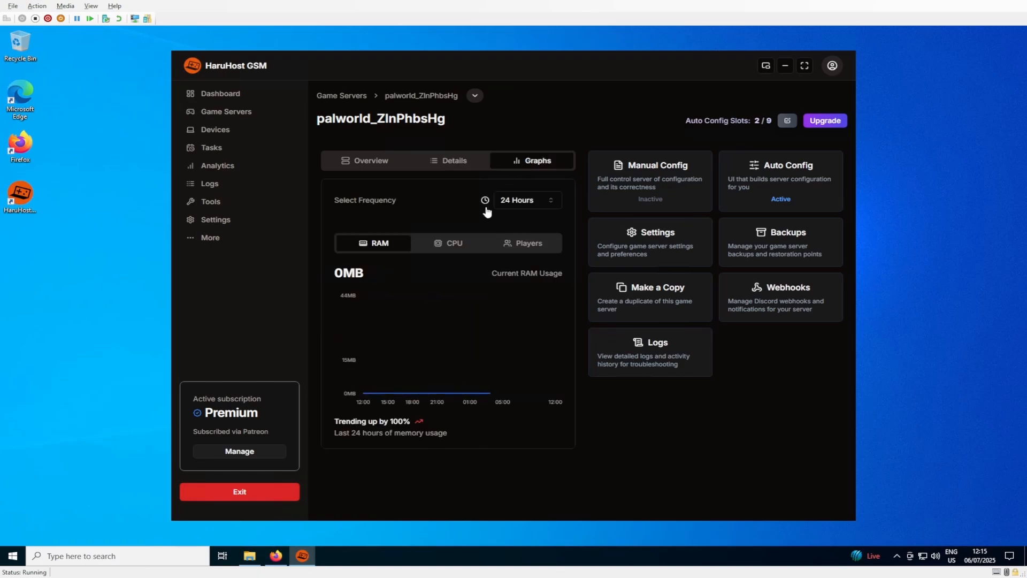
left_click(448, 249)
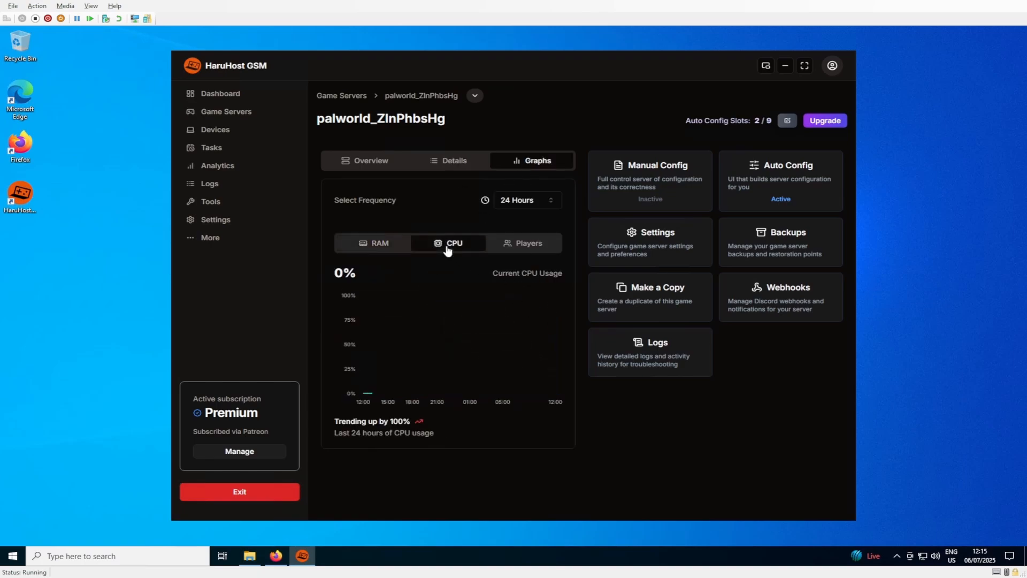
left_click(518, 248)
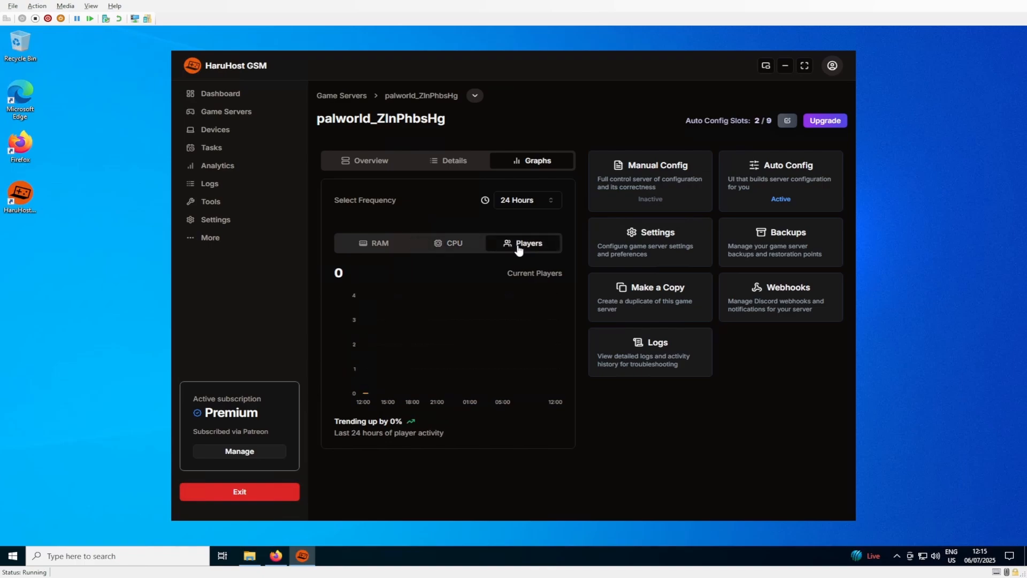
left_click(523, 201)
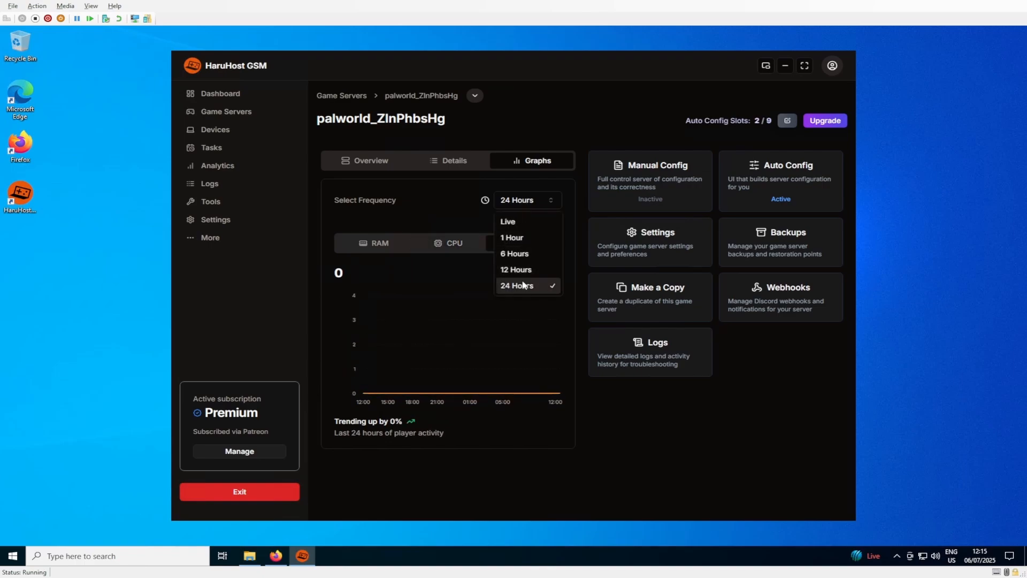
left_click(520, 224)
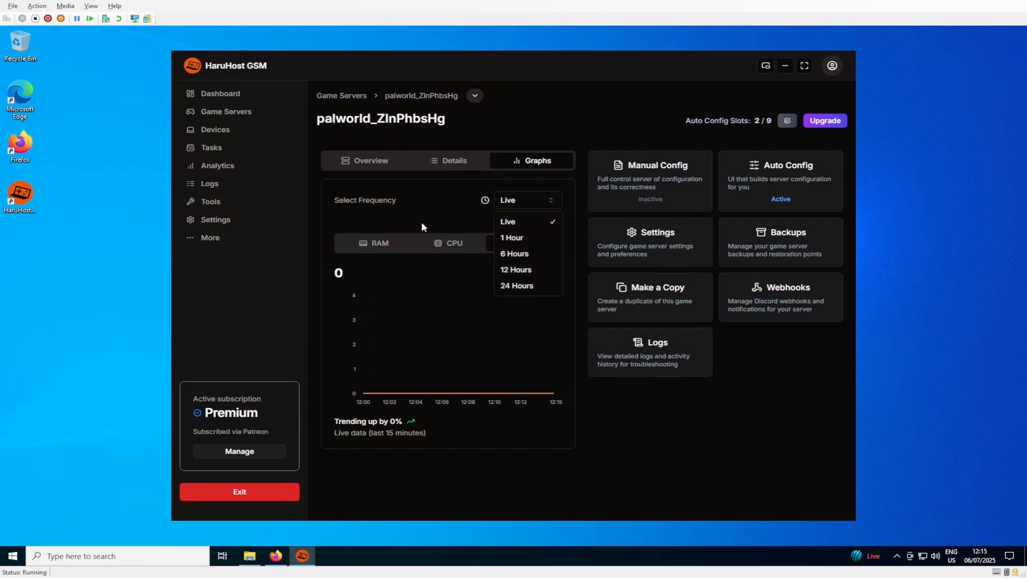
left_click(369, 160)
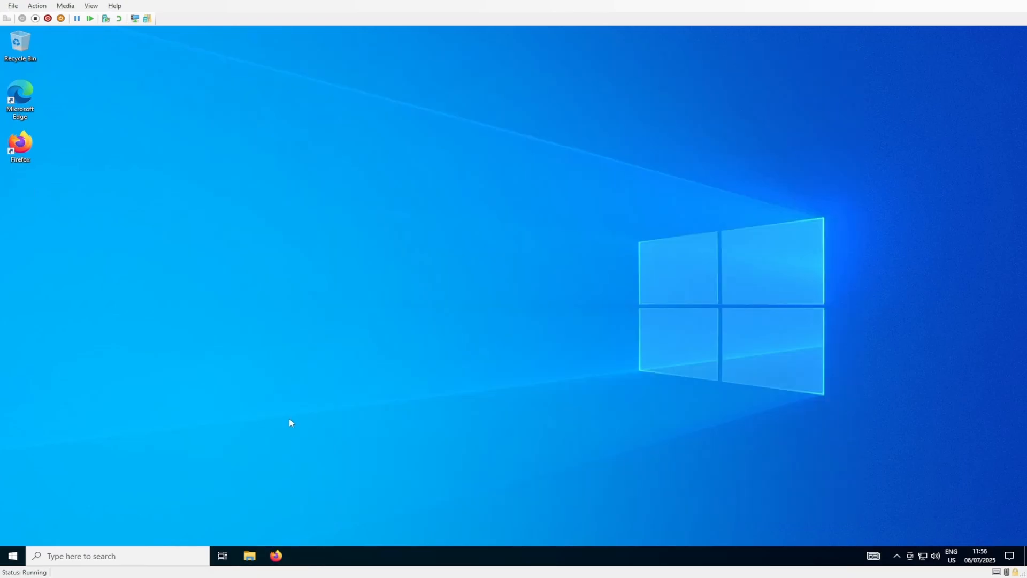
Switch to Firefox and open haruhost.com
left_click(276, 555)
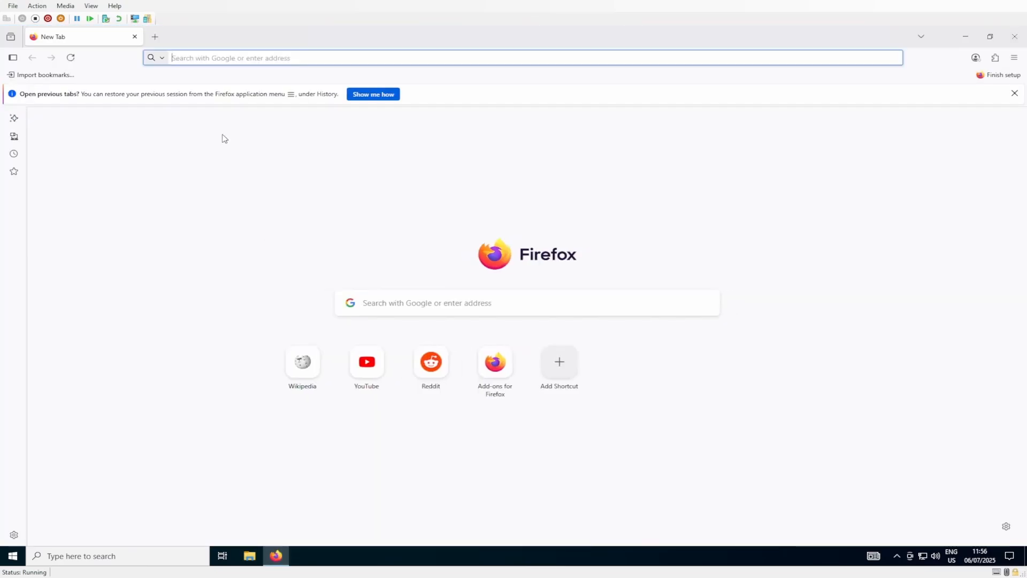
type("haruhost.co")
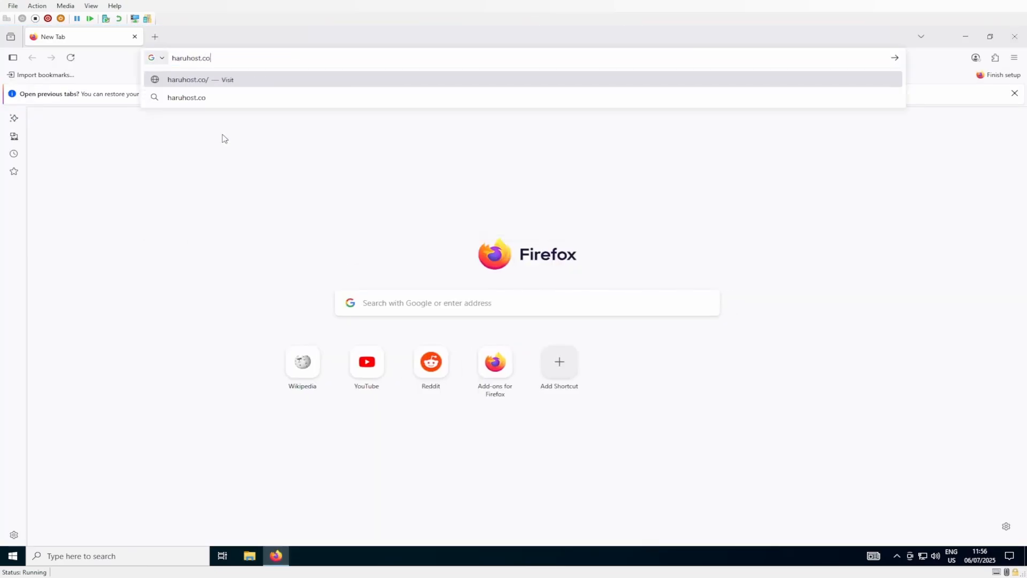
type("m")
key("Return")
Download the HaruHost GSM installer from the site's download page
scroll(494, 267, "down", 3)
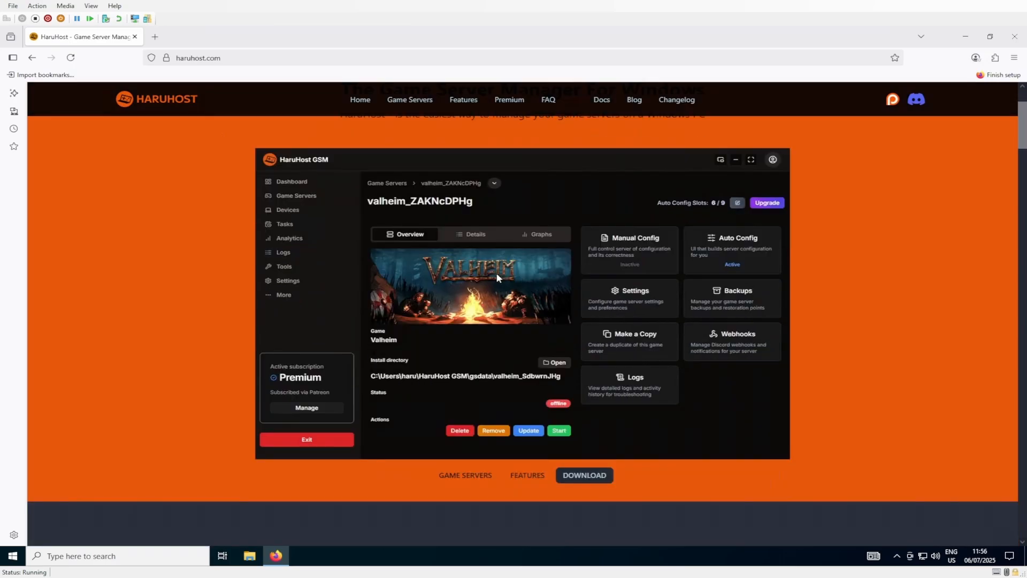
left_click(590, 476)
scroll(544, 310, "down", 5)
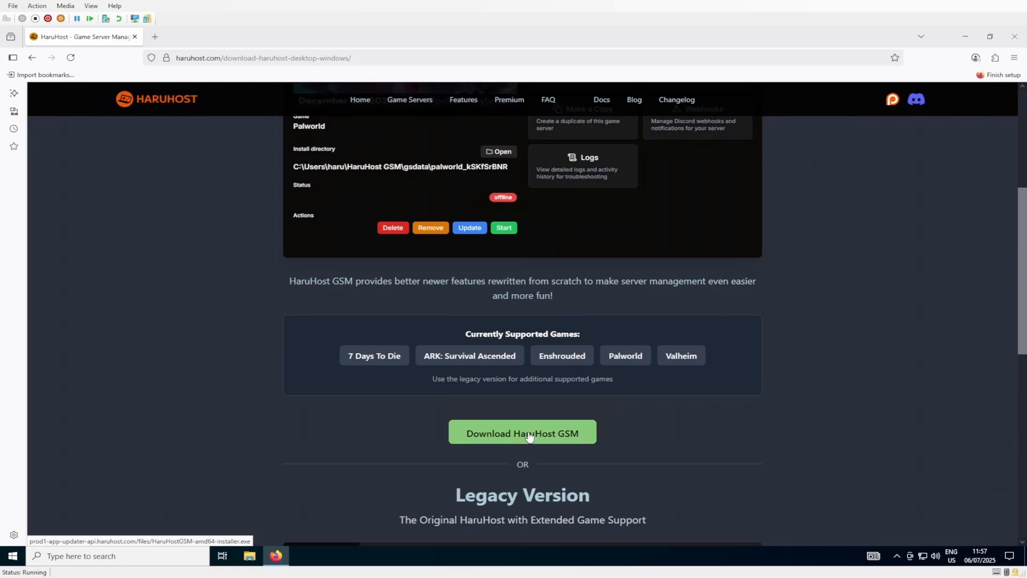
left_click(529, 434)
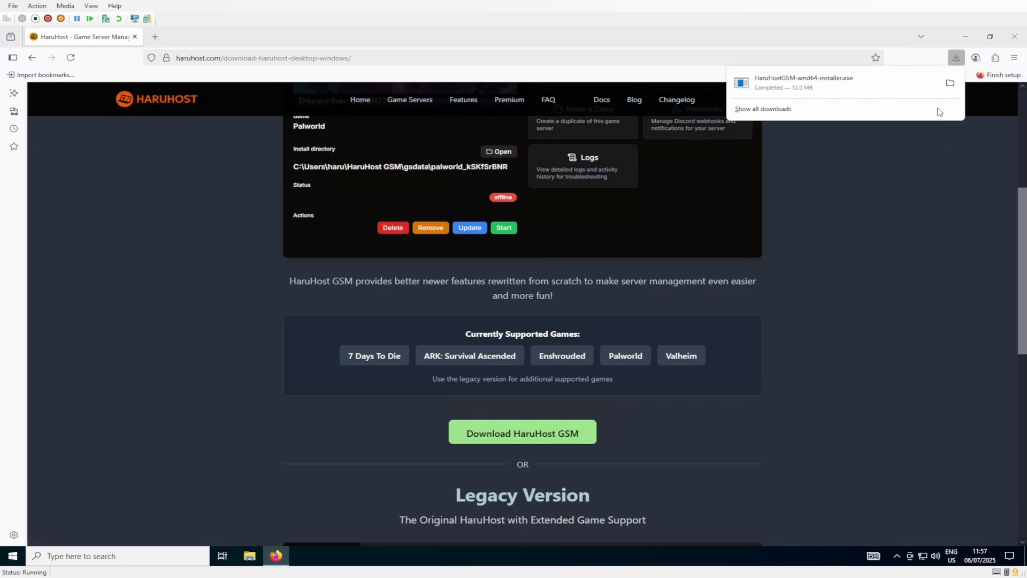
Run the downloaded HaruHostGSM-amd64-installer, allow it to make changes, and complete the setup with the default options
left_click(949, 83)
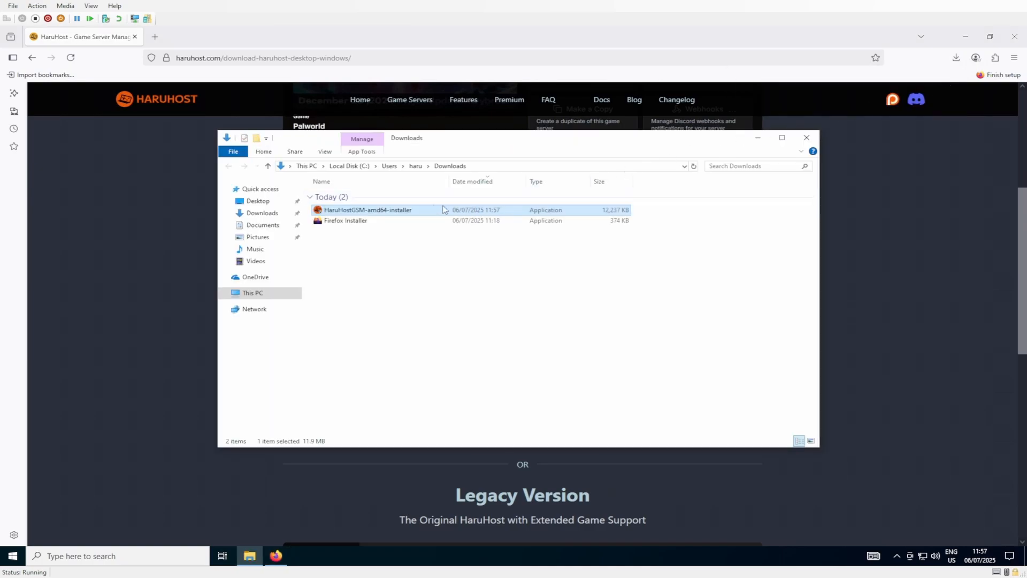
double_click(364, 212)
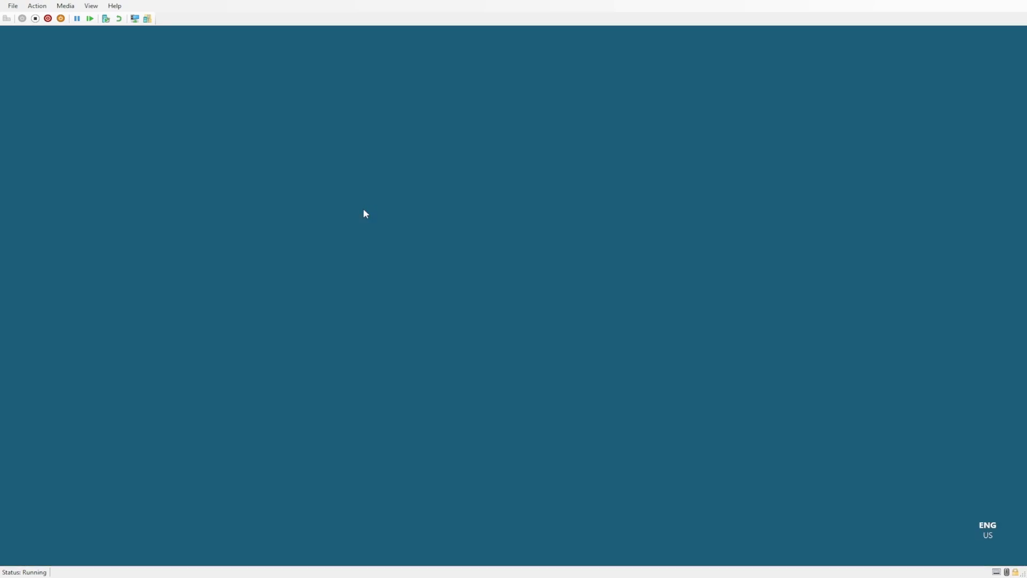
left_click(458, 359)
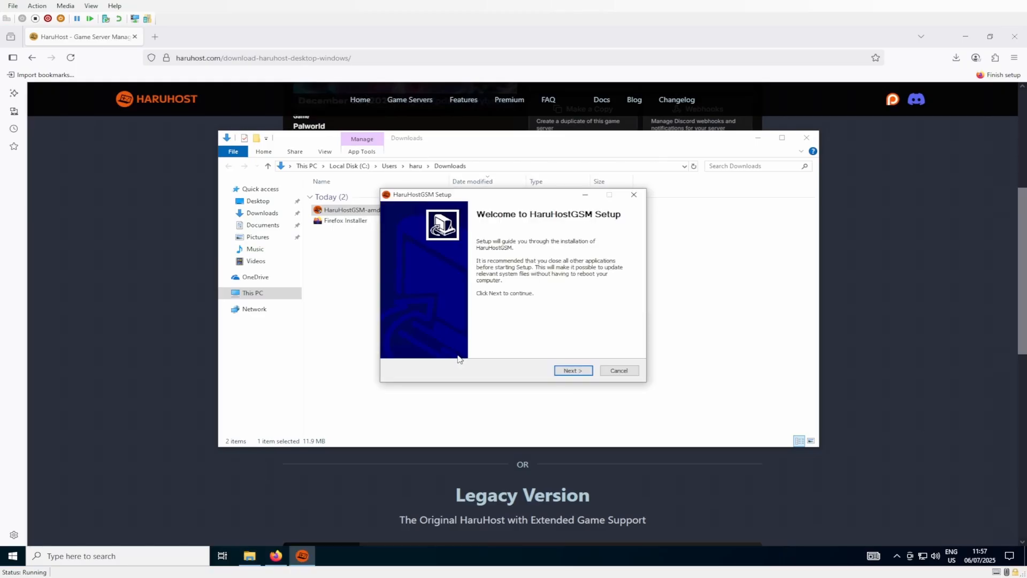
left_click(564, 370)
left_click(564, 371)
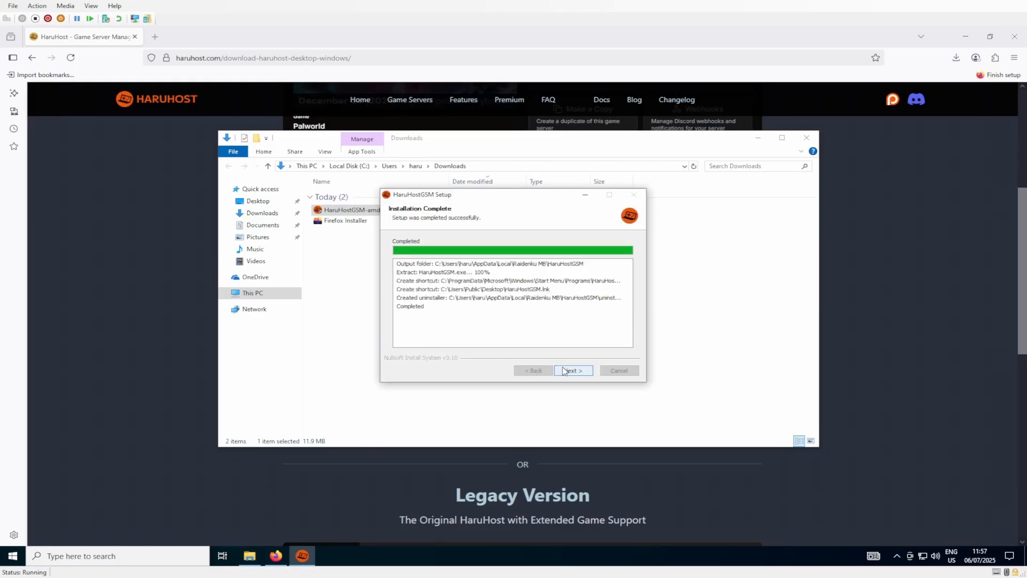
left_click(565, 371)
left_click(570, 371)
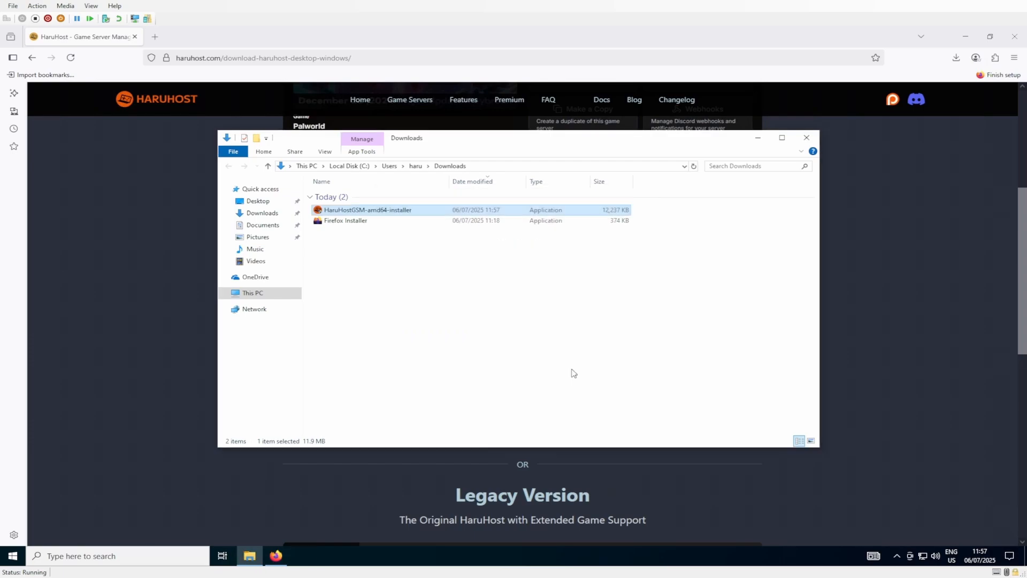
Launch HaruHost GSM from the desktop, acknowledge its welcome page and accept the Terms of Service
key("super+d")
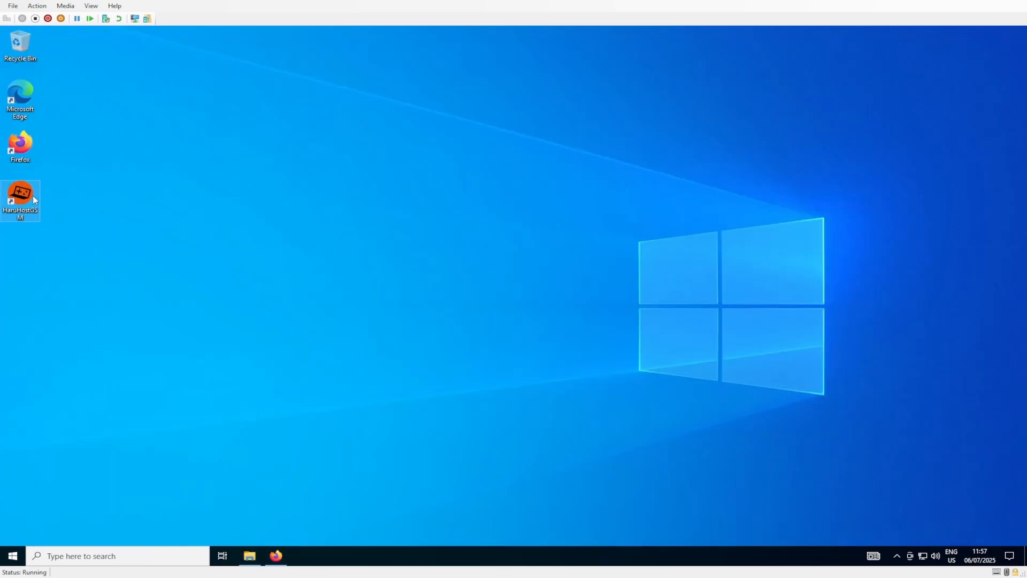
double_click(29, 211)
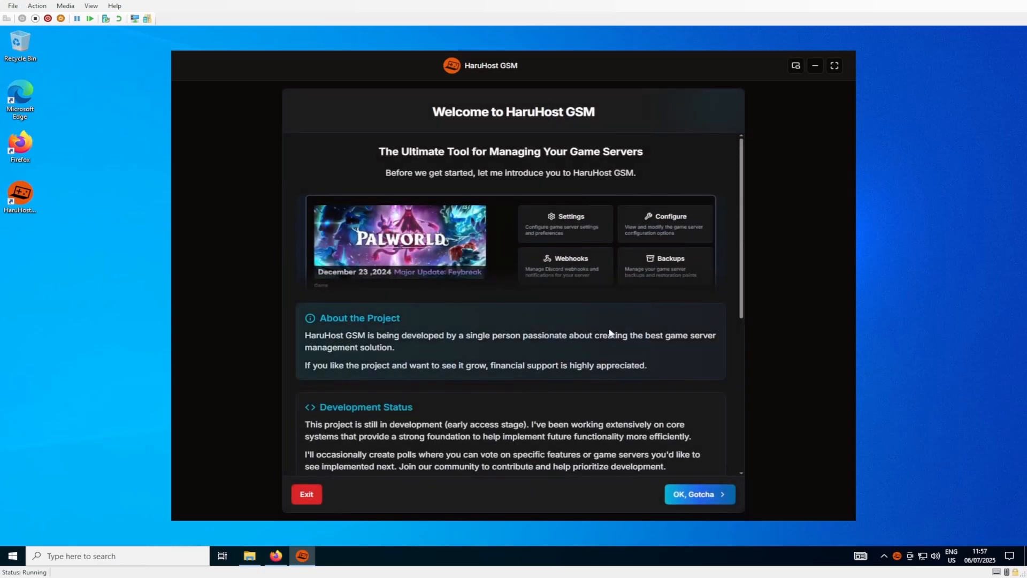
scroll(634, 384, "down", 5)
scroll(634, 384, "down", 1)
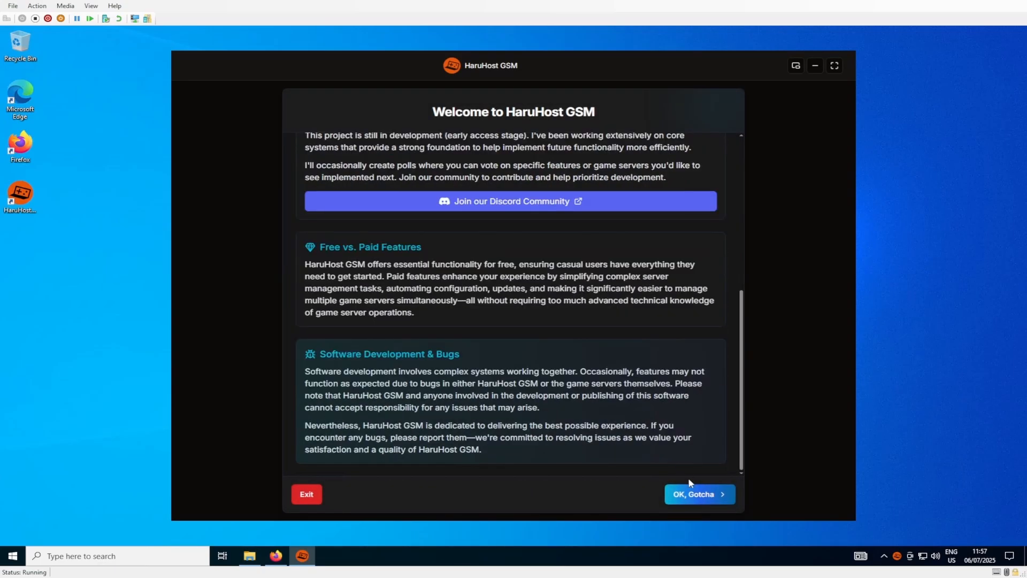
left_click(699, 494)
left_click_drag(741, 165, 743, 475)
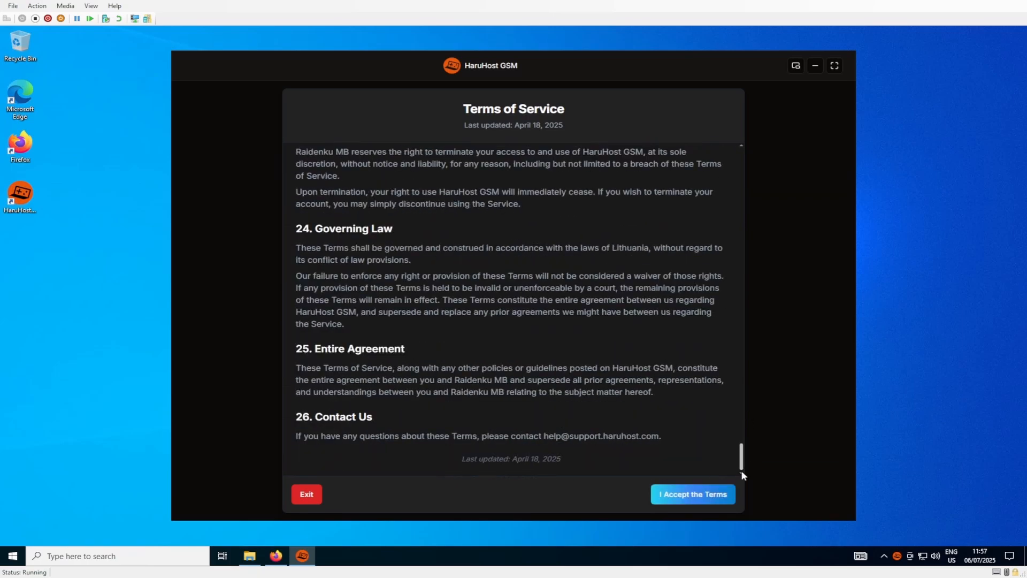
left_click(708, 492)
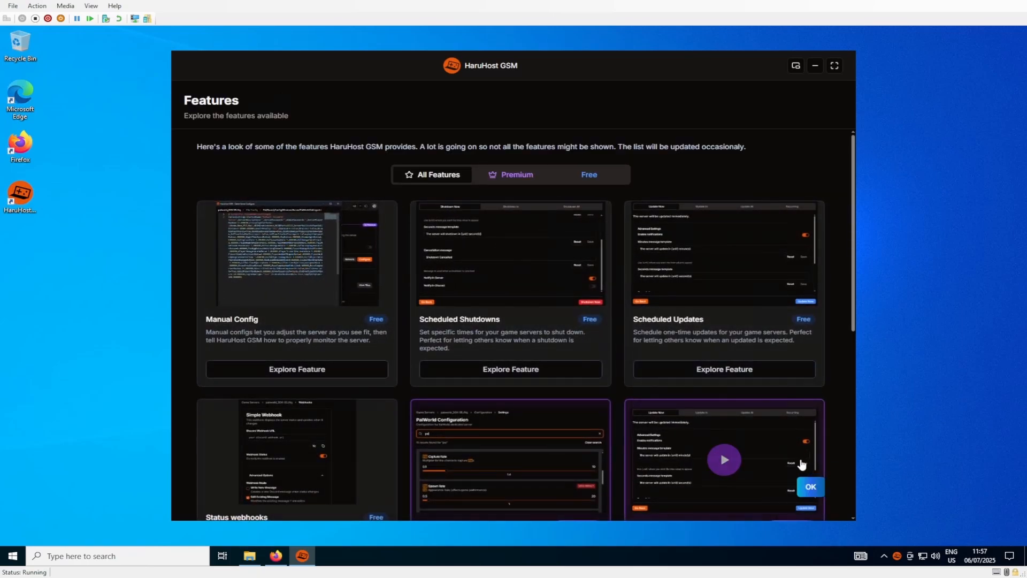
Acknowledge the introductory Features and Feature Roadmap pages
left_click(809, 486)
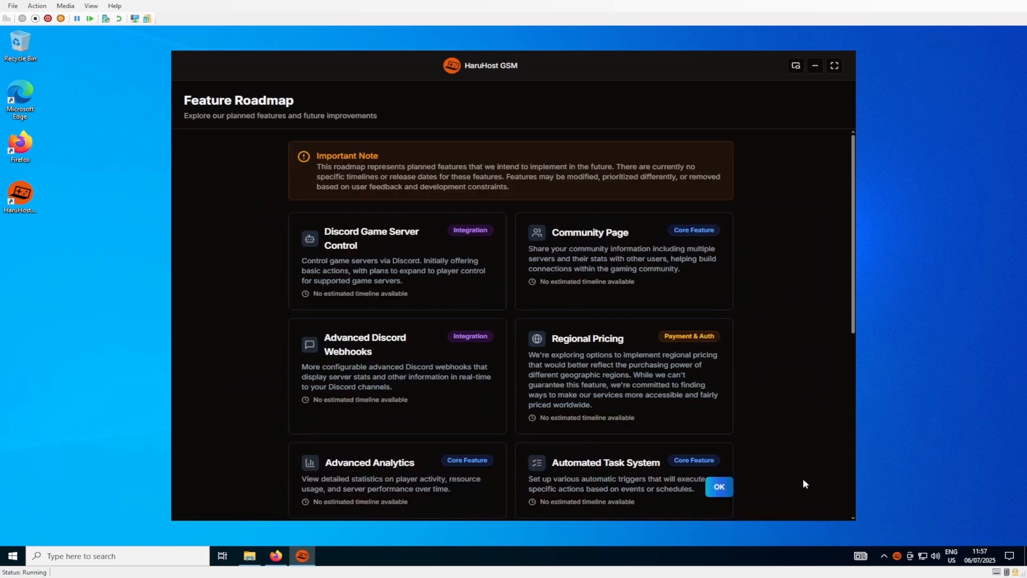
scroll(660, 426, "down", 5)
left_click(719, 486)
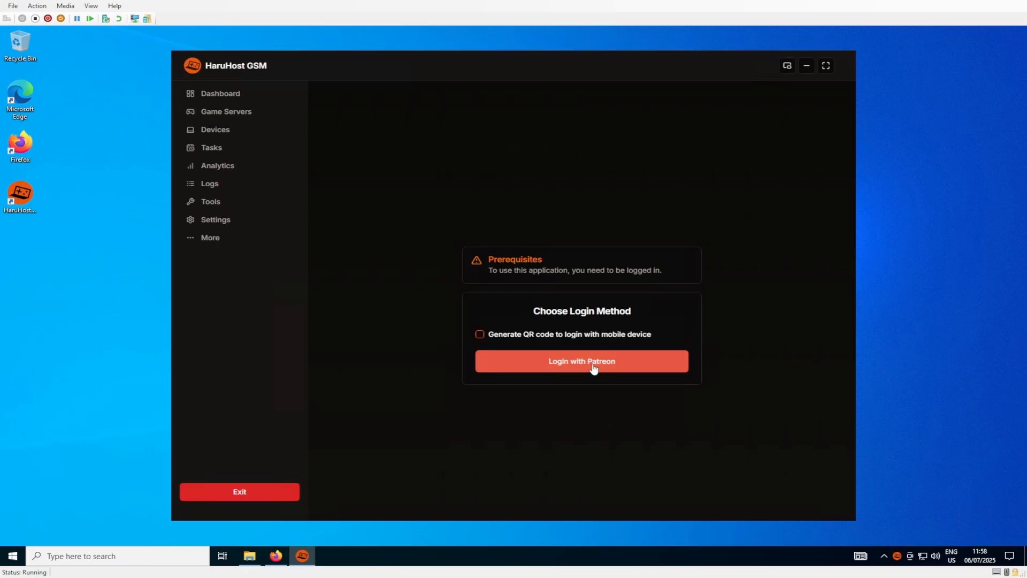
Log in with Patreon through the browser and allow HaruHostGSM to access the account
left_click(577, 335)
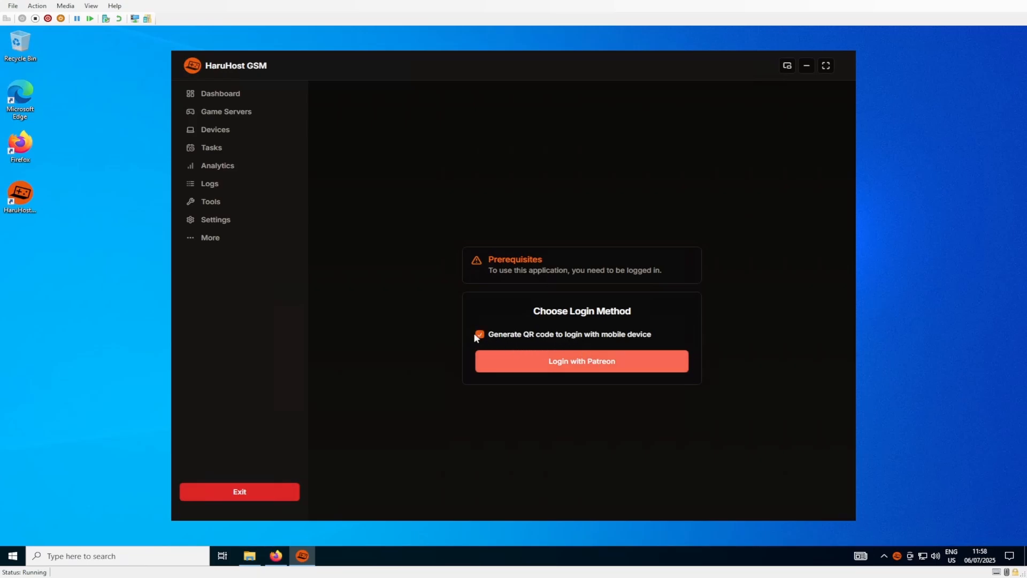
left_click(577, 367)
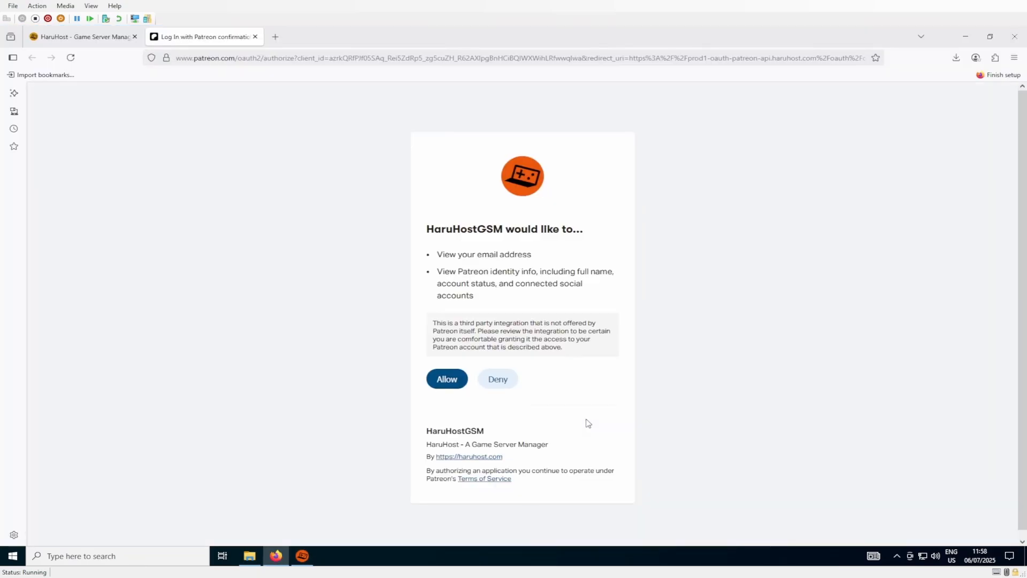
left_click(203, 57)
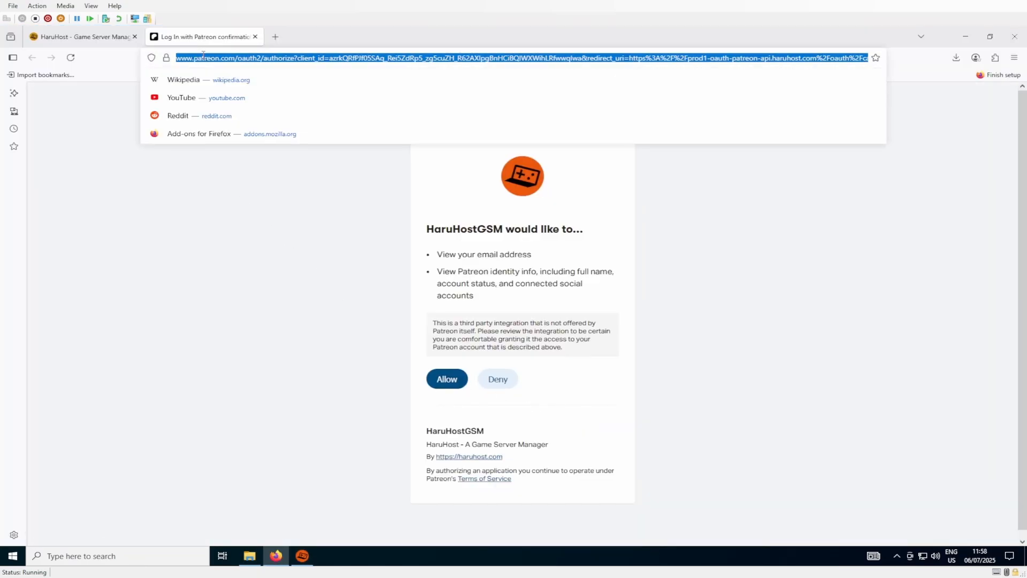
left_click(284, 245)
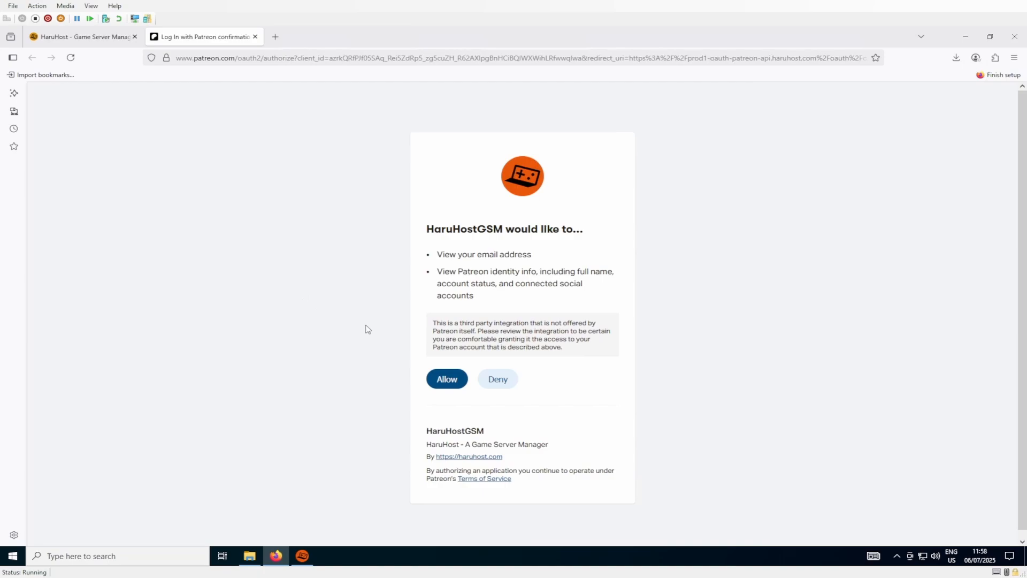
left_click(447, 381)
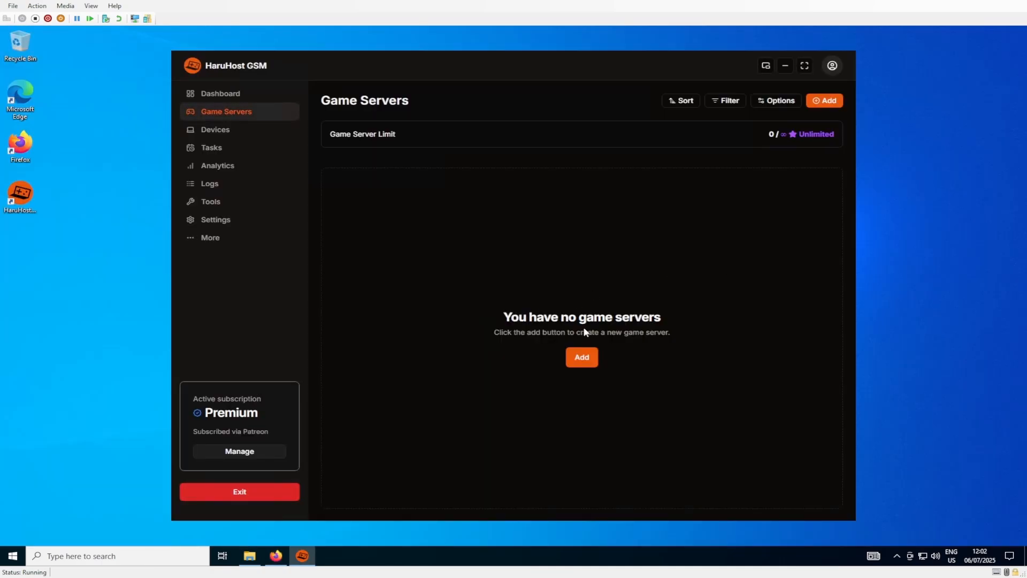
Add a new game server by creating one and selecting Palworld as its game
left_click(584, 357)
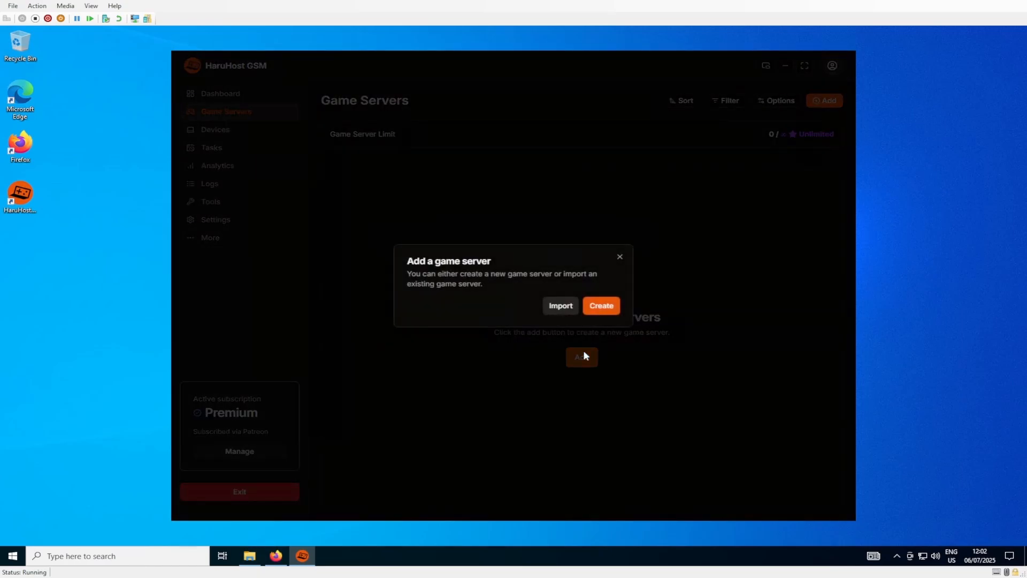
left_click(602, 308)
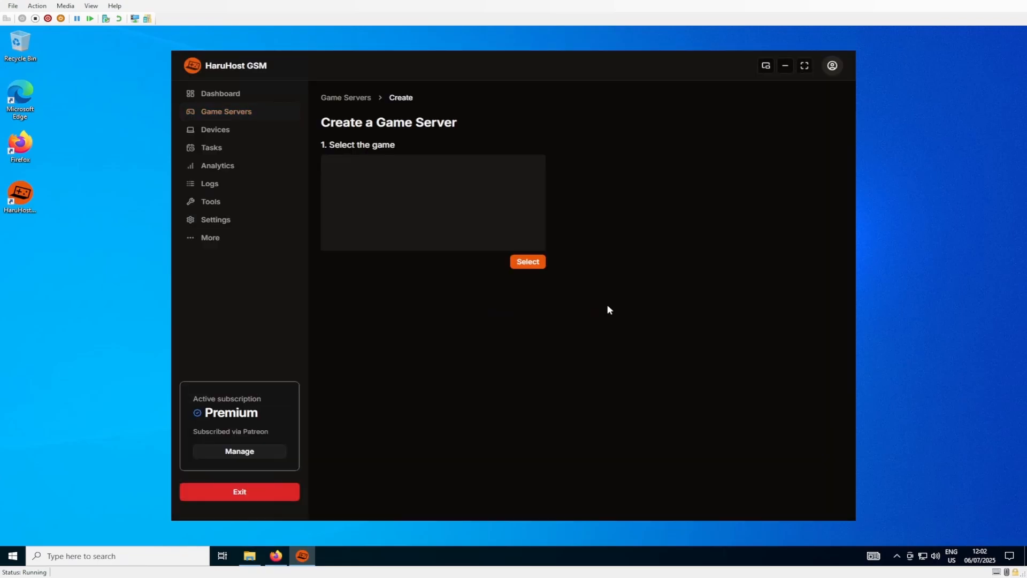
left_click(531, 265)
left_click(574, 248)
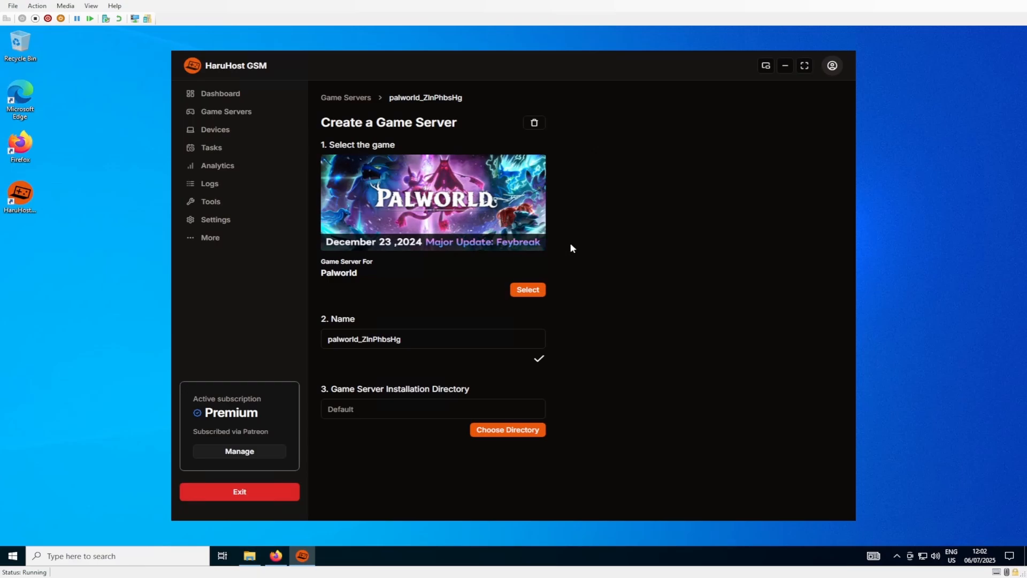
Choose a new installation in the default directory, enable installing after creating, and complete the server creation
left_click(512, 430)
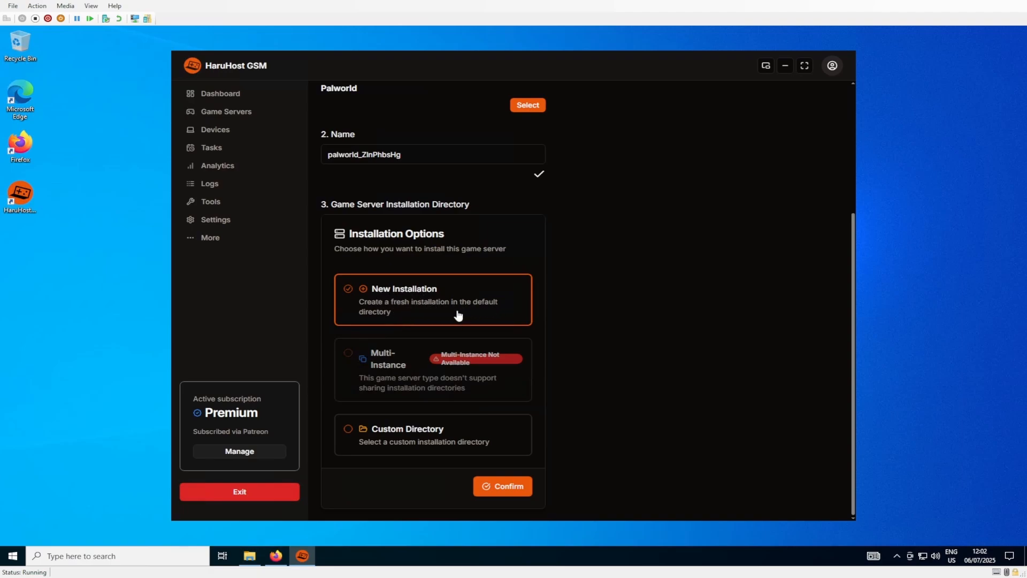
left_click(507, 488)
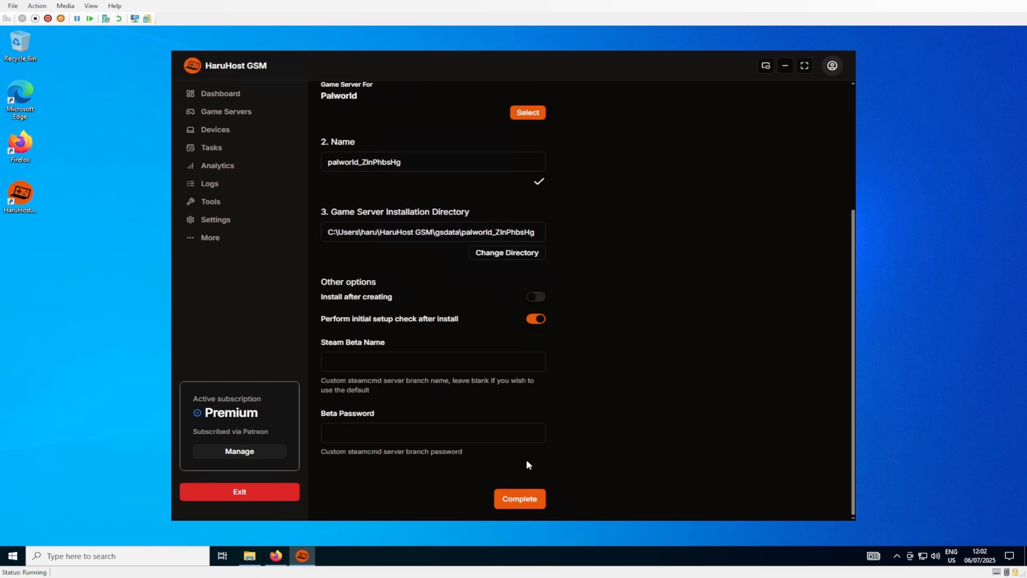
left_click(537, 299)
left_click(528, 505)
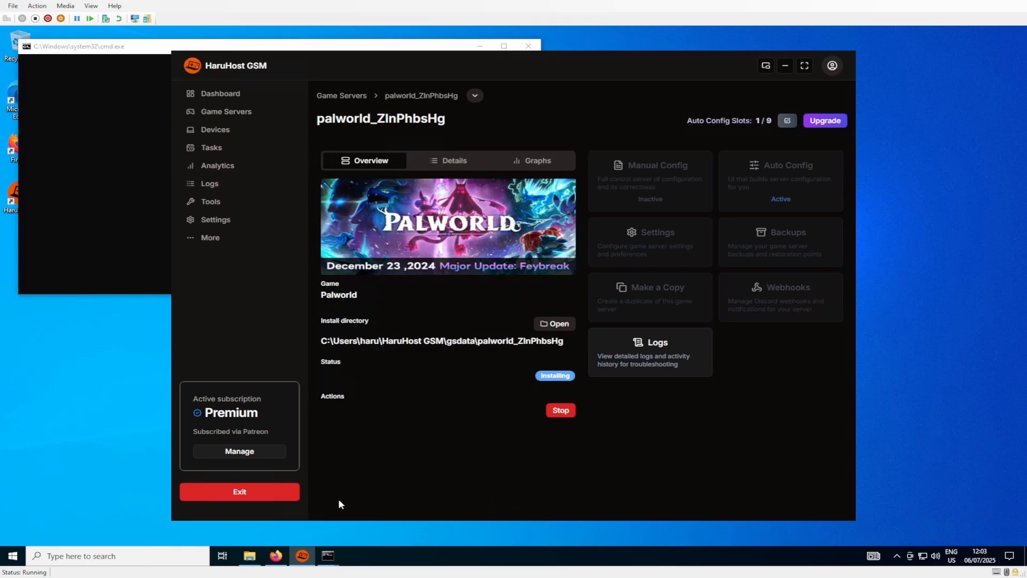
Allow the Microsoft DirectX installer to make changes to the device and accept its license agreement
mouse_move(329, 556)
left_click(392, 523)
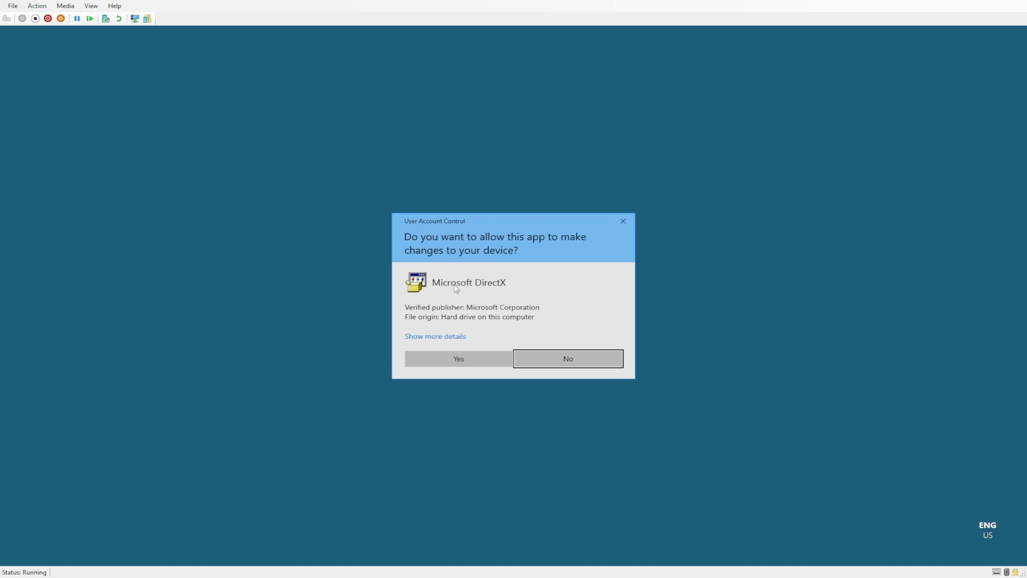
left_click(478, 365)
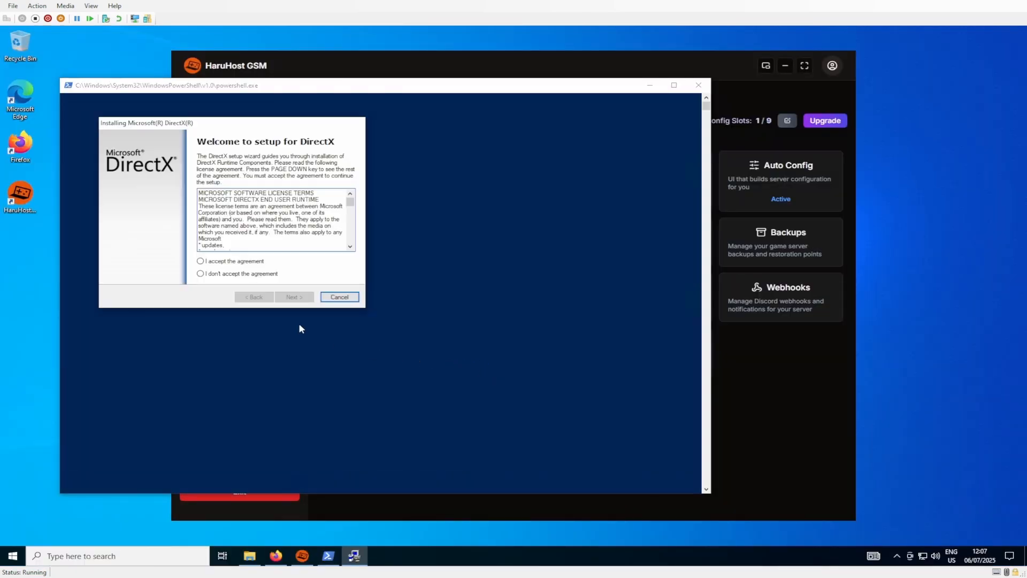
left_click(238, 261)
left_click(299, 297)
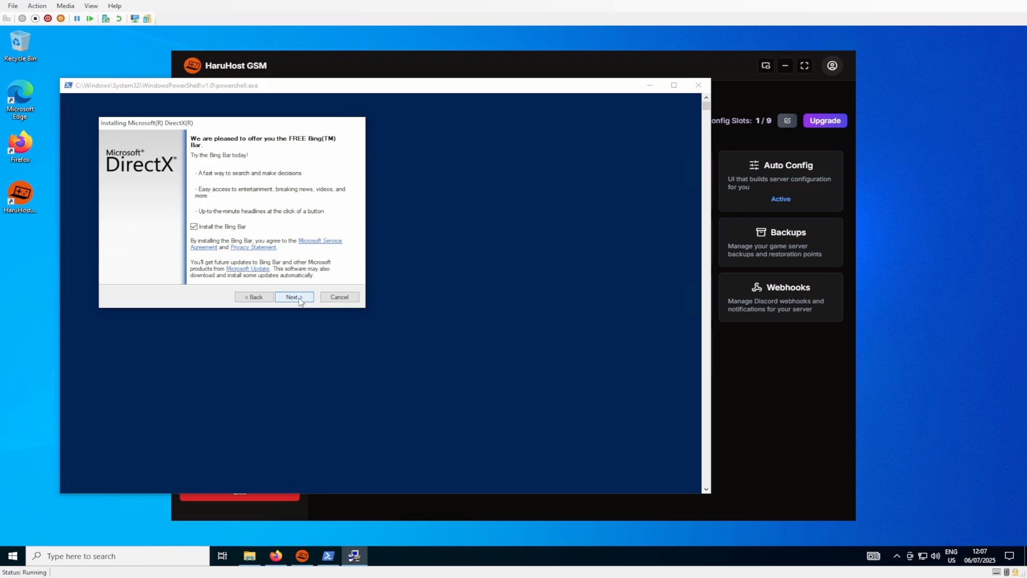
Decline the Bing Bar and complete the installation of the DirectX runtime components
left_click(194, 226)
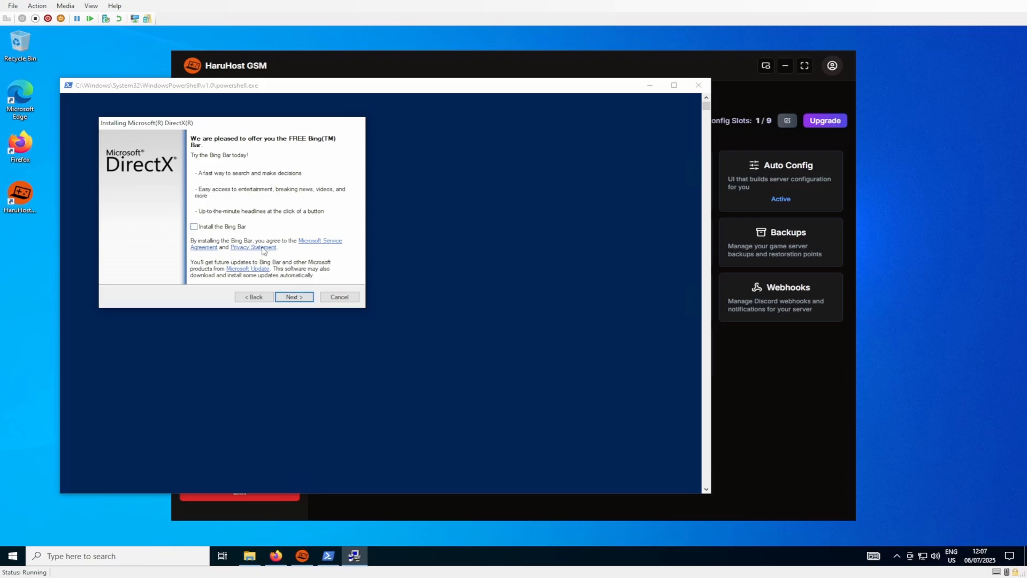
left_click(293, 298)
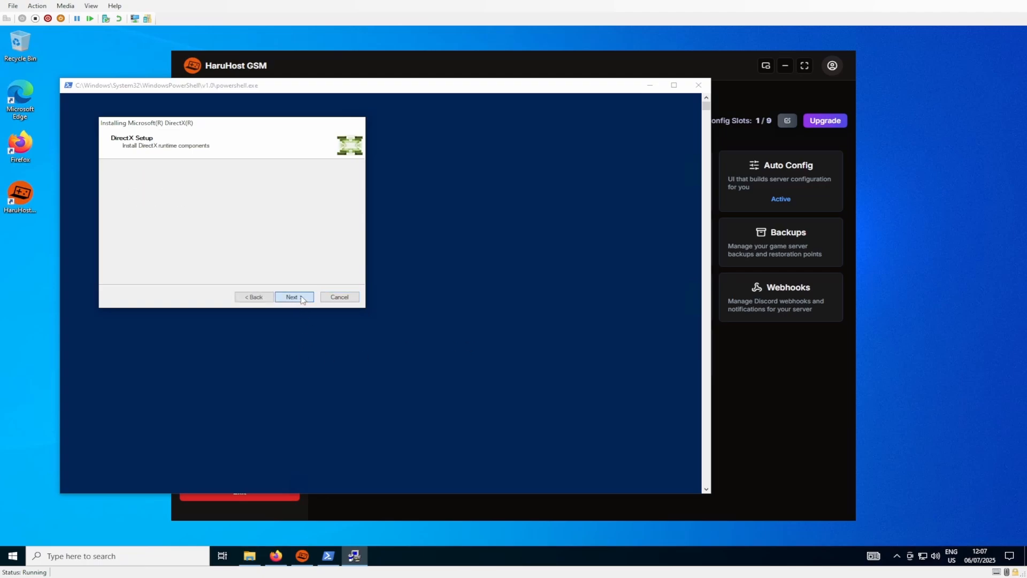
left_click(301, 298)
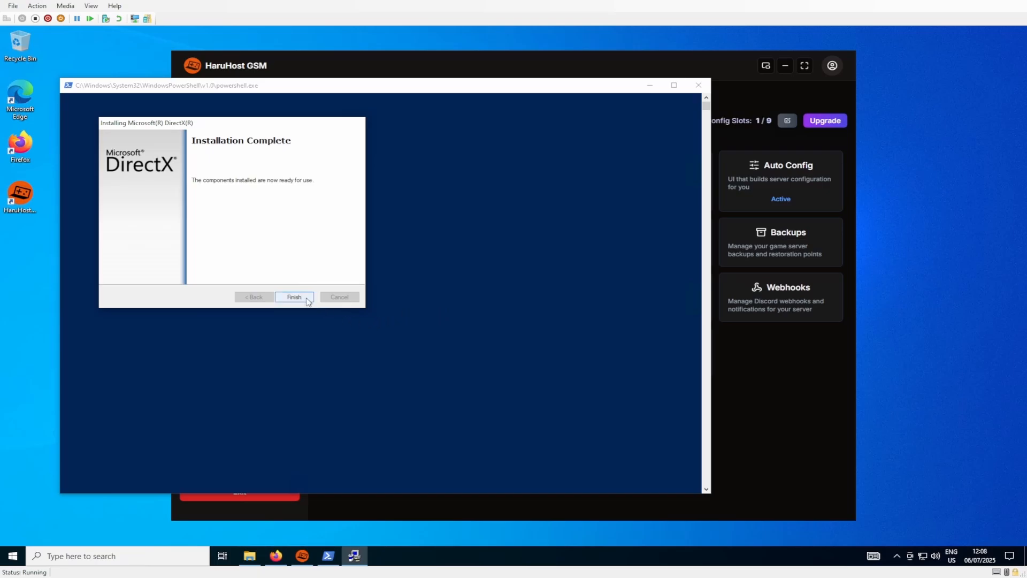
left_click(296, 298)
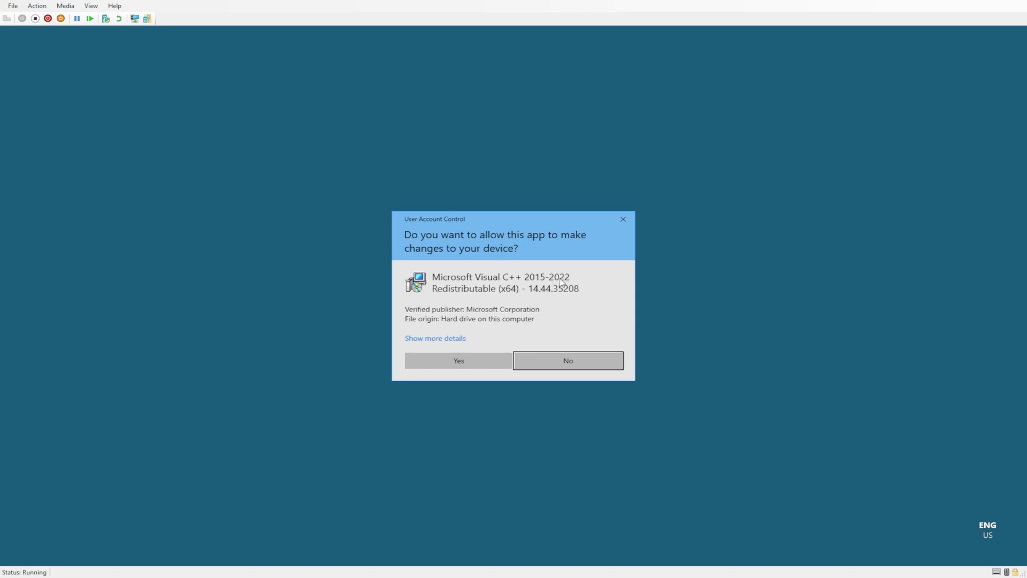
Install the Microsoft Visual C++ 2015-2022 Redistributable (x64), and close the firewall alert for Pal
left_click(470, 355)
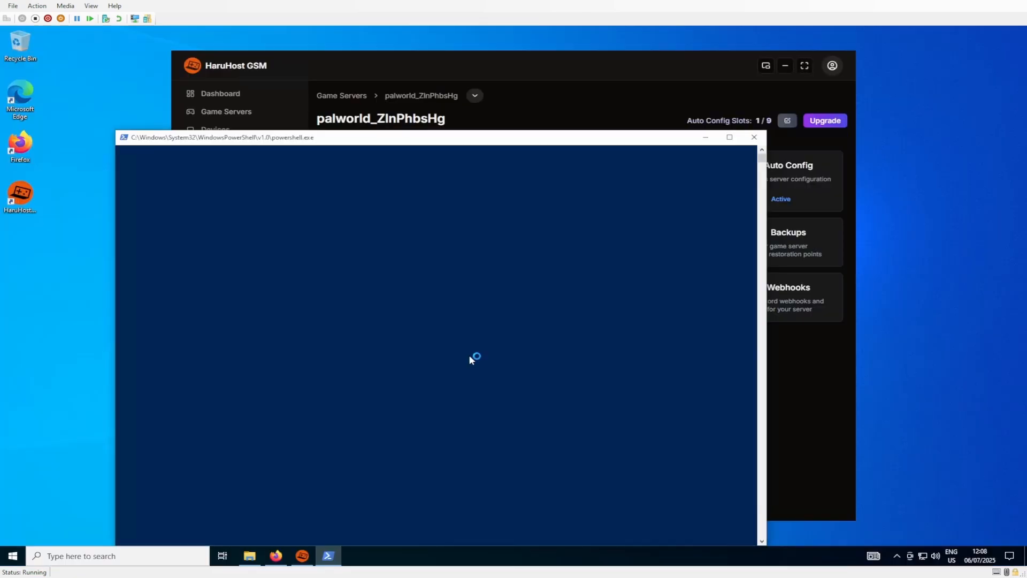
left_click(482, 330)
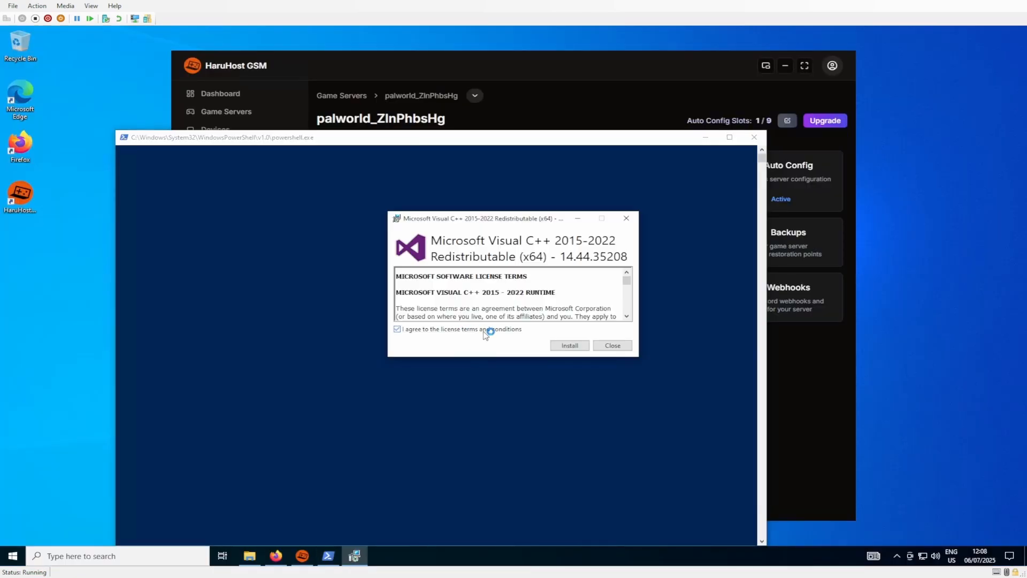
left_click(562, 345)
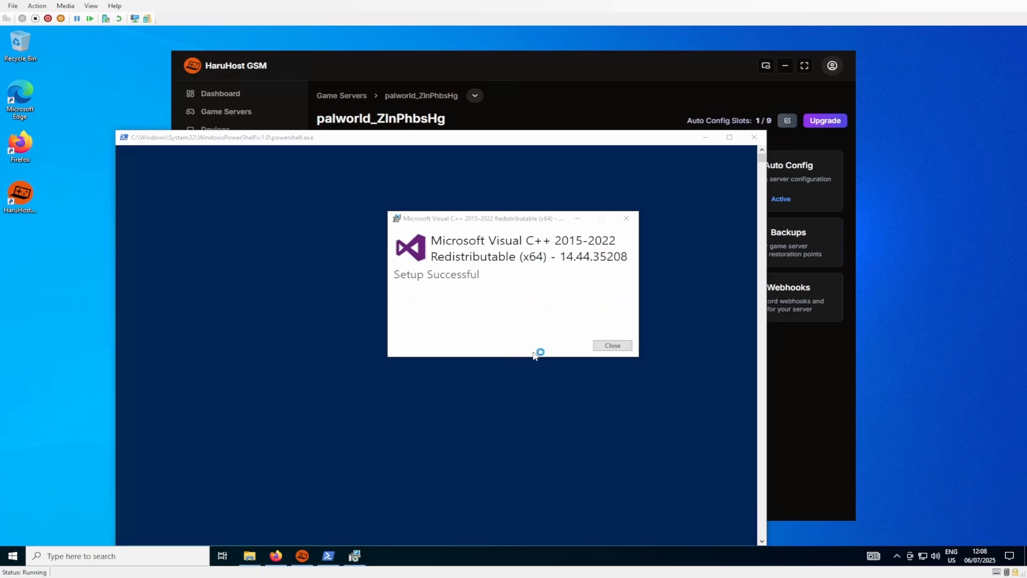
left_click(612, 345)
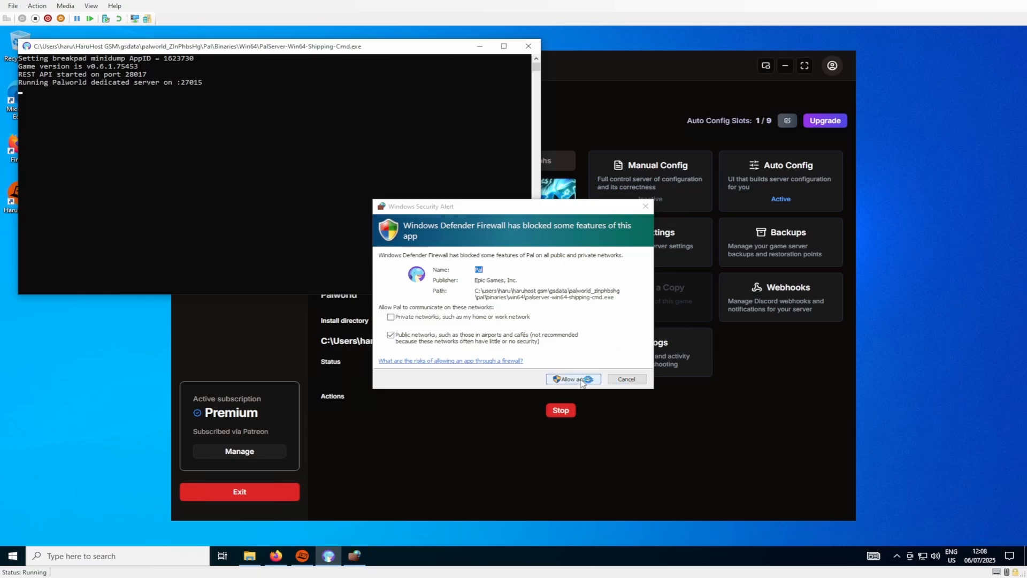
left_click(624, 380)
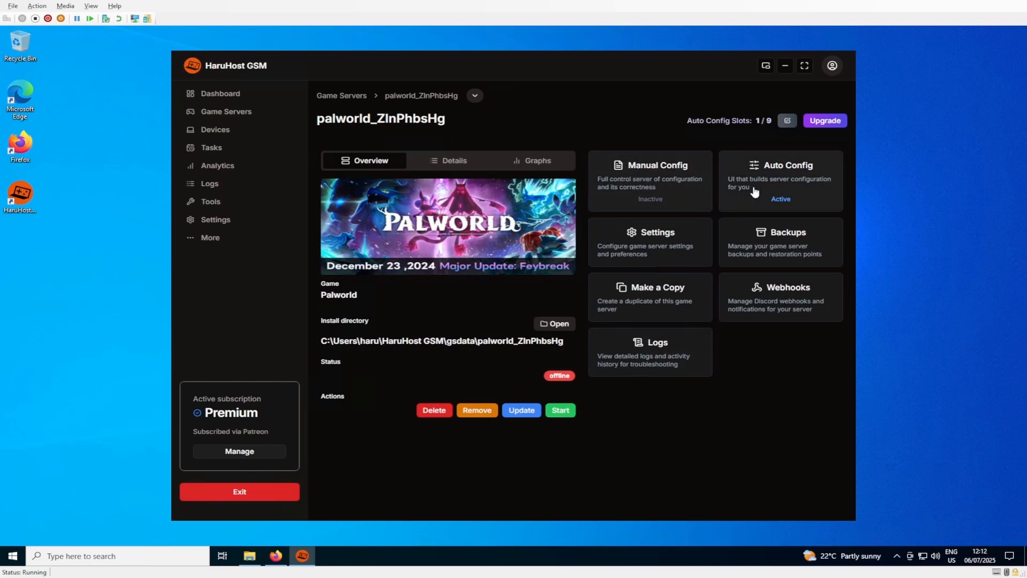
Review the Palworld server's Manual Config page and the ports in its Auto Config network settings
left_click(647, 185)
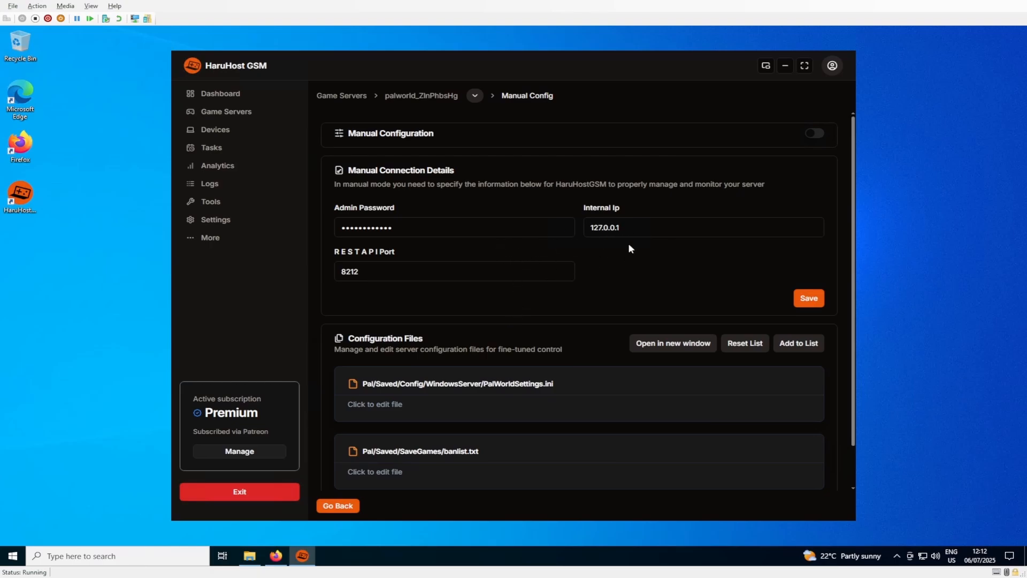
key("alt+Left")
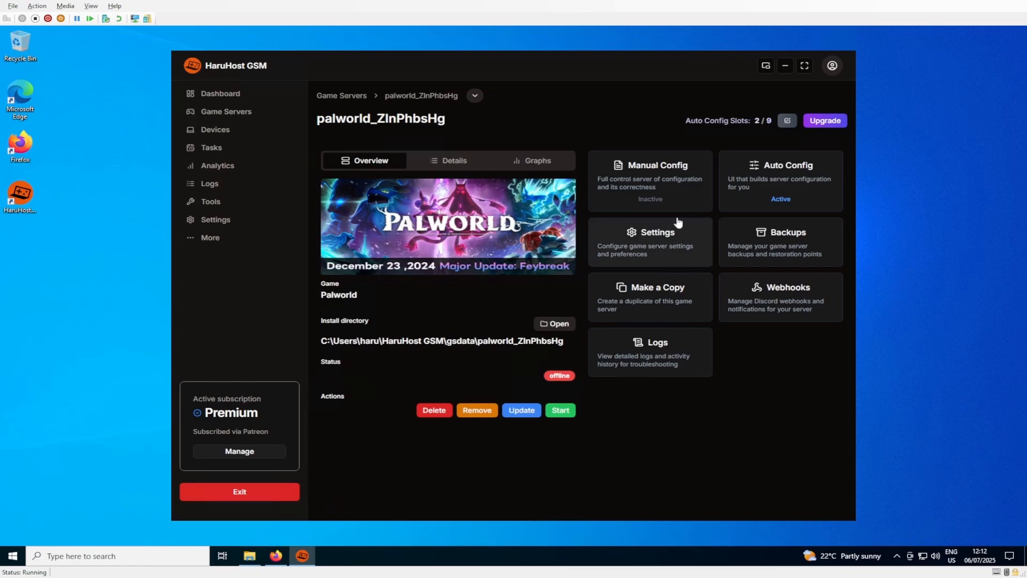
left_click(762, 190)
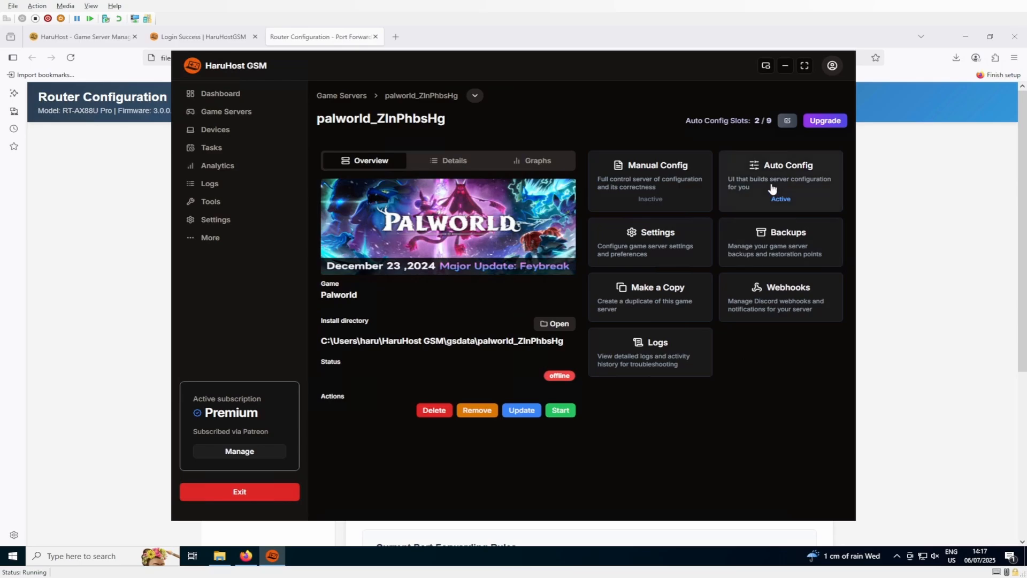
left_click(772, 189)
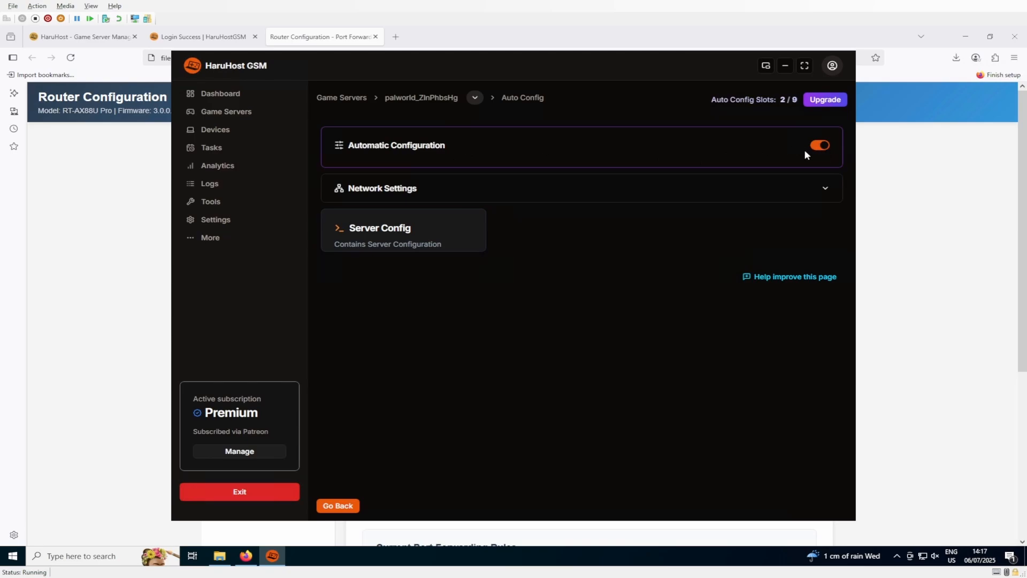
left_click(601, 186)
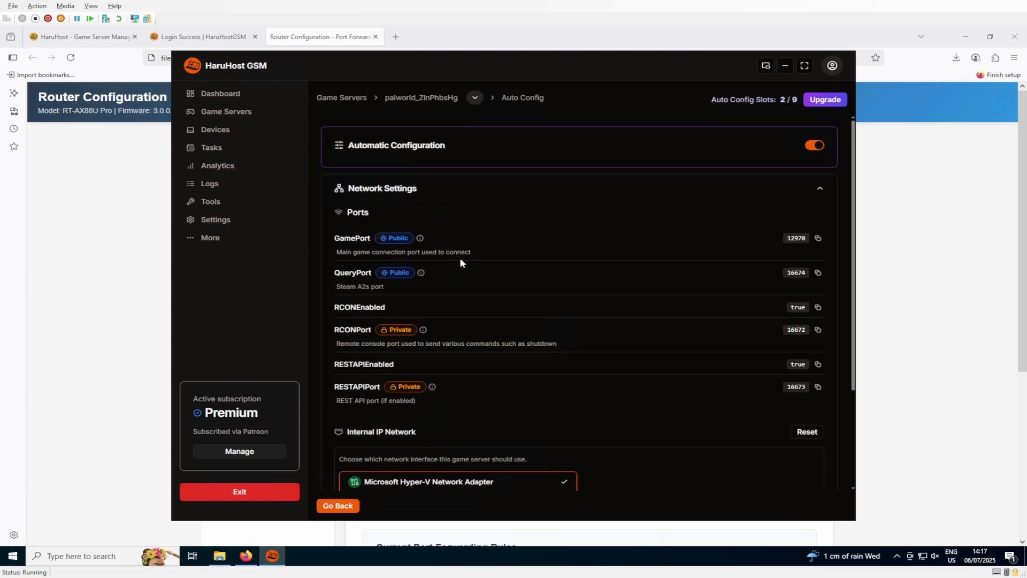
left_click(515, 196)
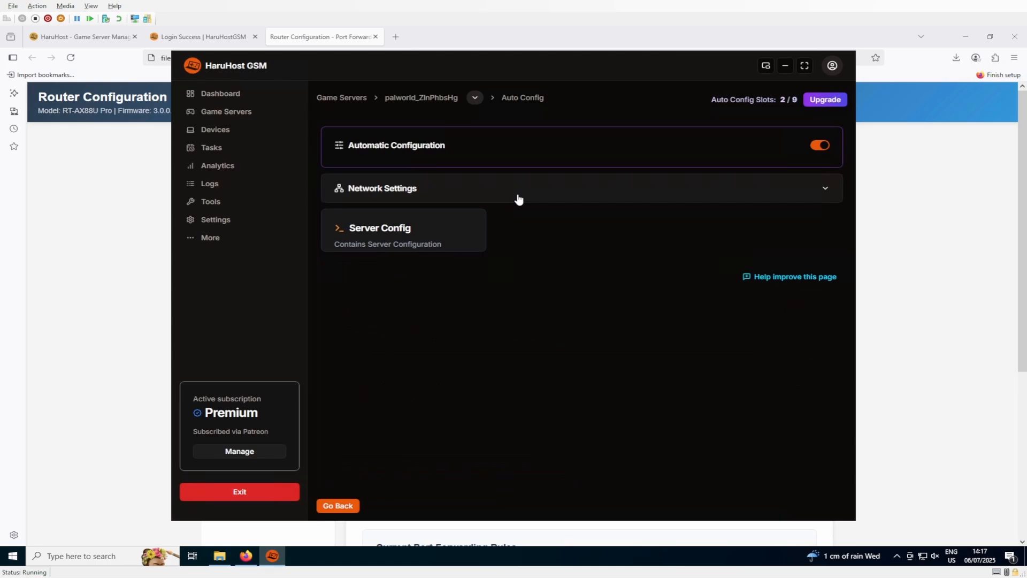
Open the Server Config, clear the name search, and browse the configuration fields tagged stats
left_click(438, 246)
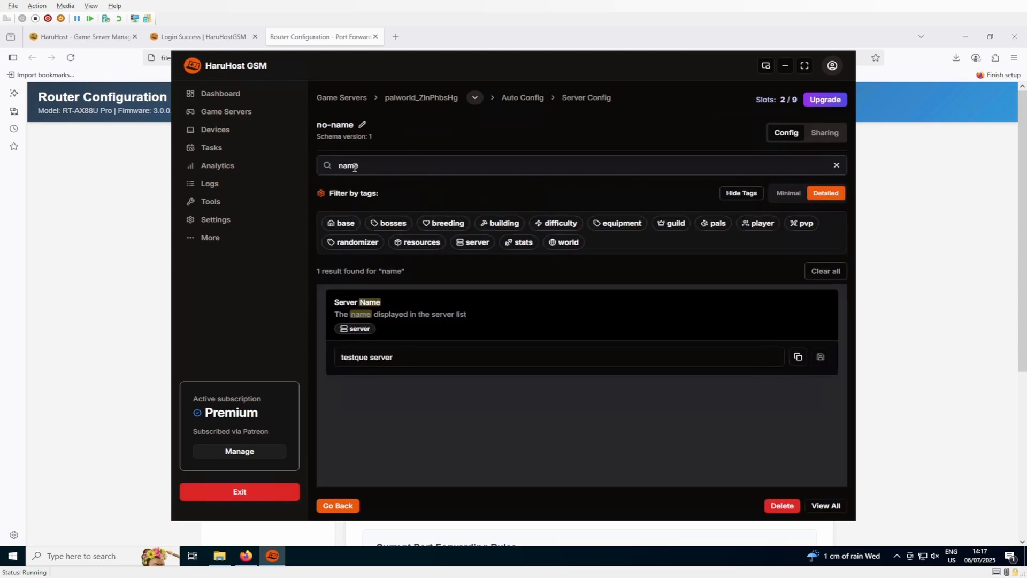
left_click(379, 167)
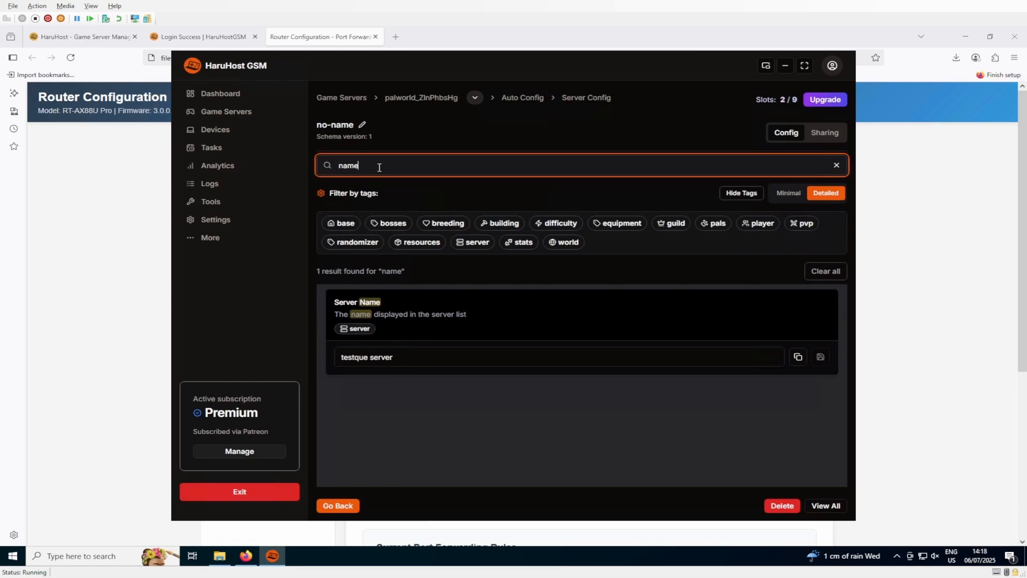
key("ctrl+a")
key("BackSpace")
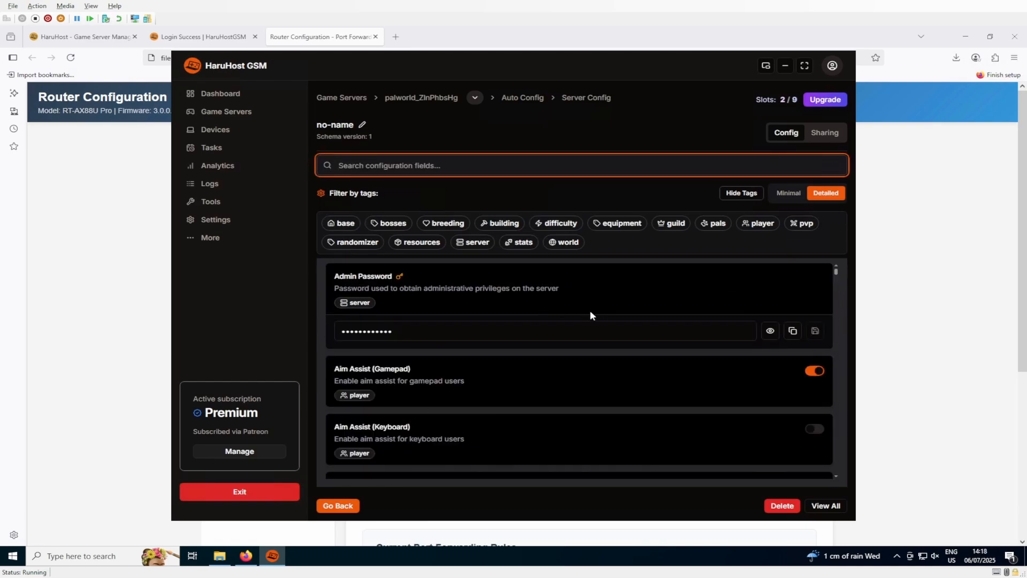
left_click(520, 243)
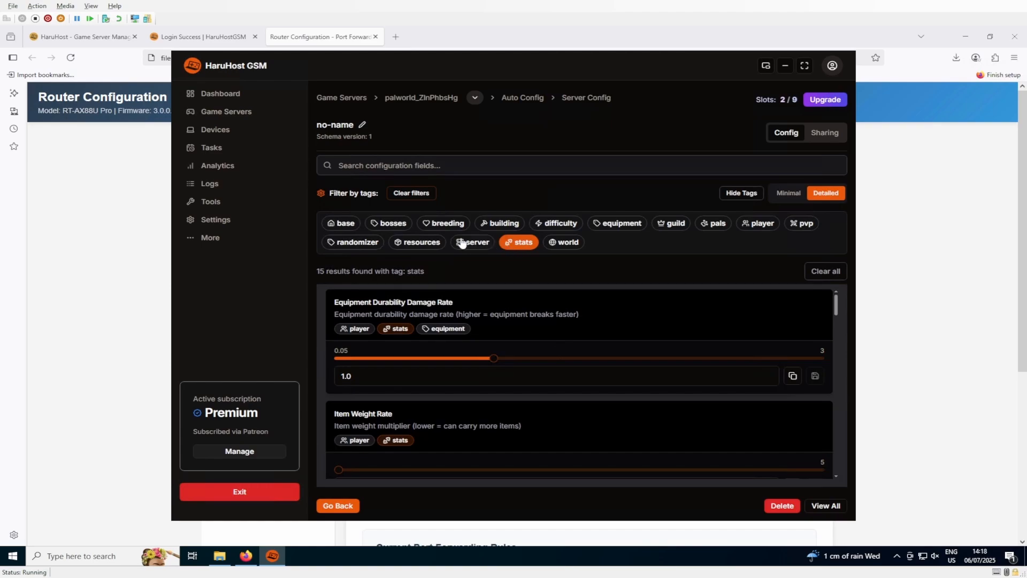
scroll(546, 400, "down", 5)
scroll(549, 398, "up", 5)
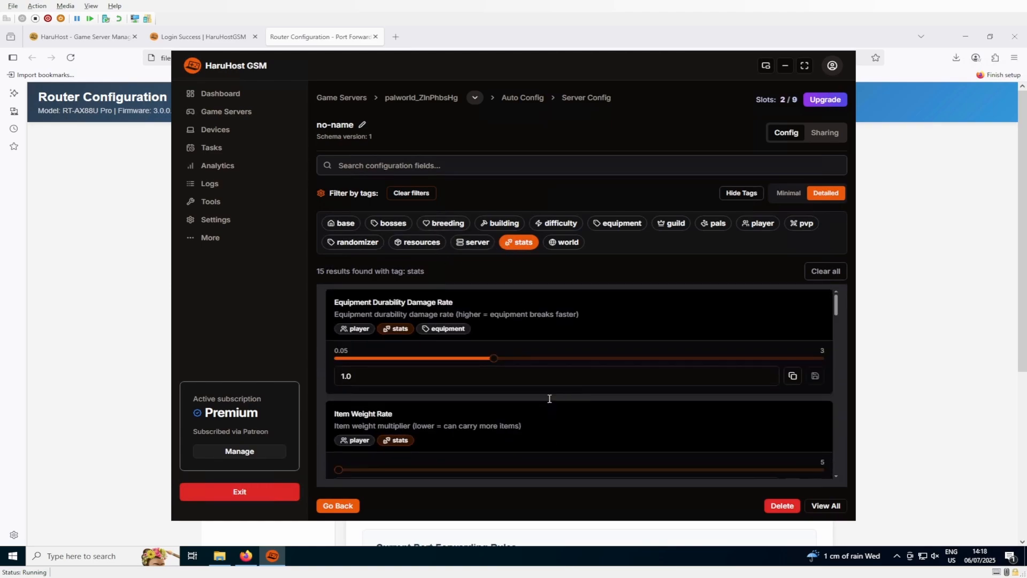
left_click(527, 244)
Filter the fields by the breeding tag, set Egg Hatching Time to 0.05, and clear the filter
left_click(459, 224)
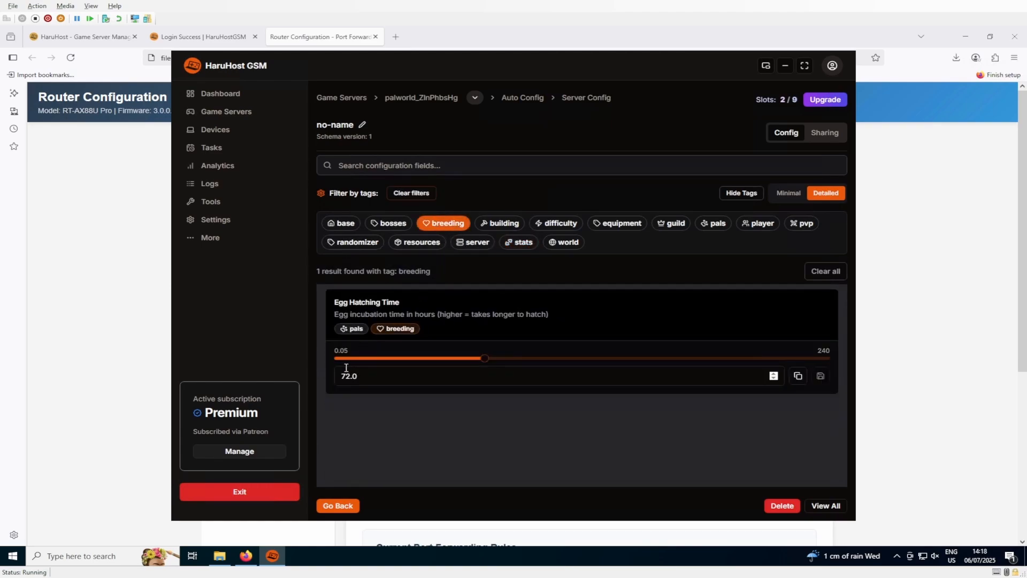
left_click_drag(484, 358, 322, 360)
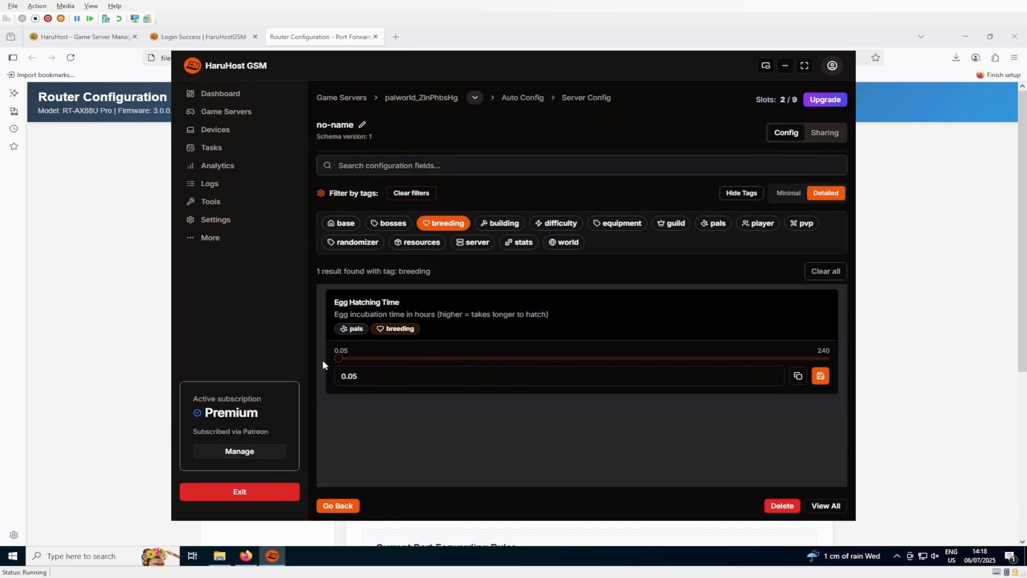
left_click(441, 225)
Search the configuration fields for weight, then set Item Weight Rate to 1 and save it
left_click(407, 167)
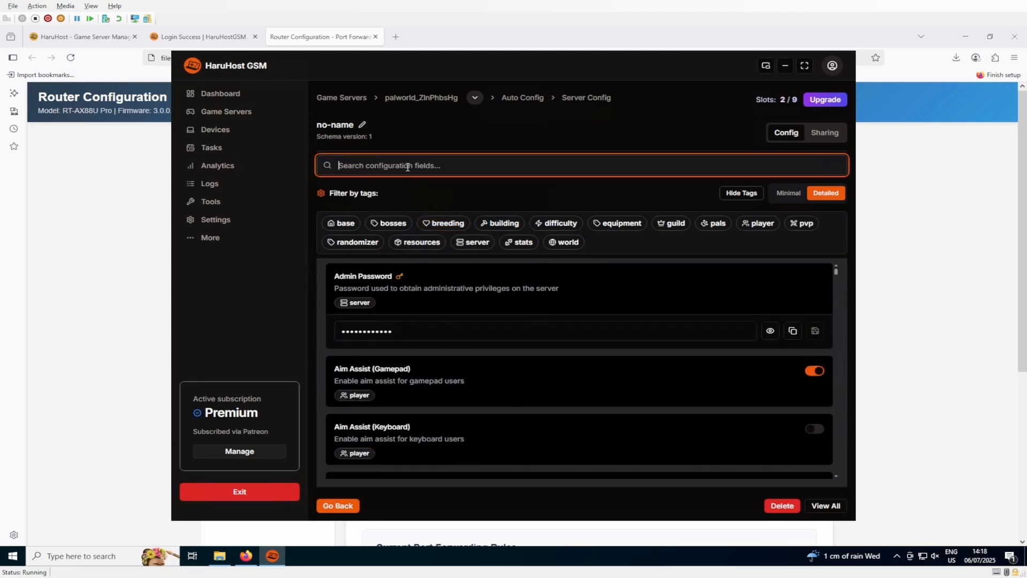
type("weight")
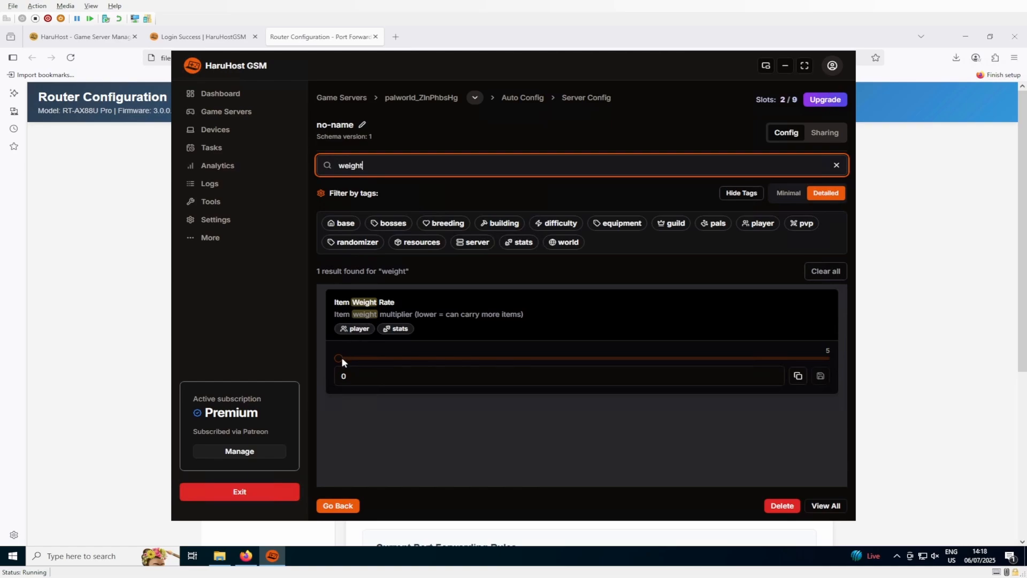
left_click_drag(341, 358, 563, 359)
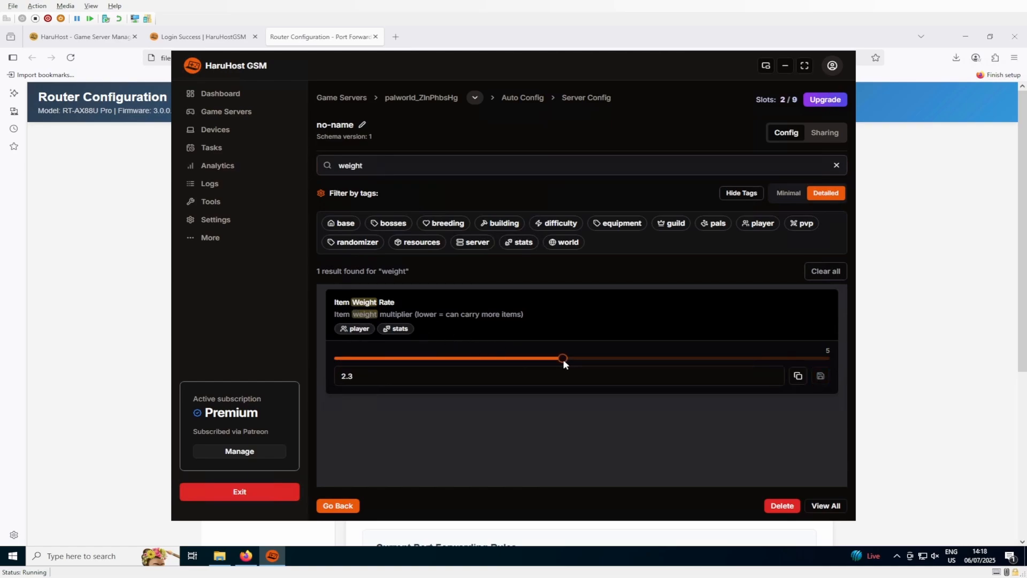
left_click_drag(563, 359, 296, 358)
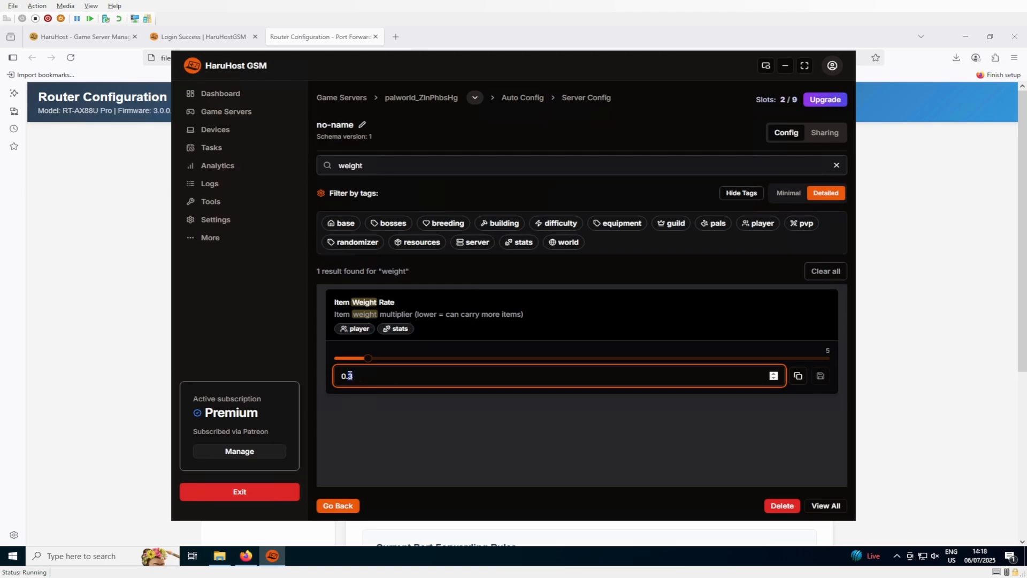
double_click(350, 375)
type("1")
left_click(820, 376)
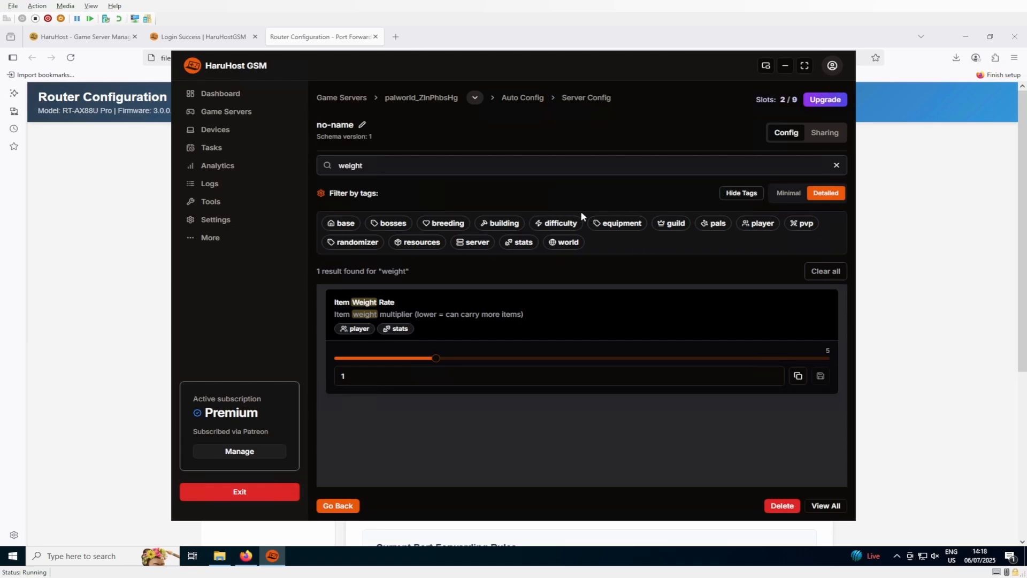
In the application settings, set the game server port forwarding range to 12720 - 15980 and confirm the change
left_click(523, 100)
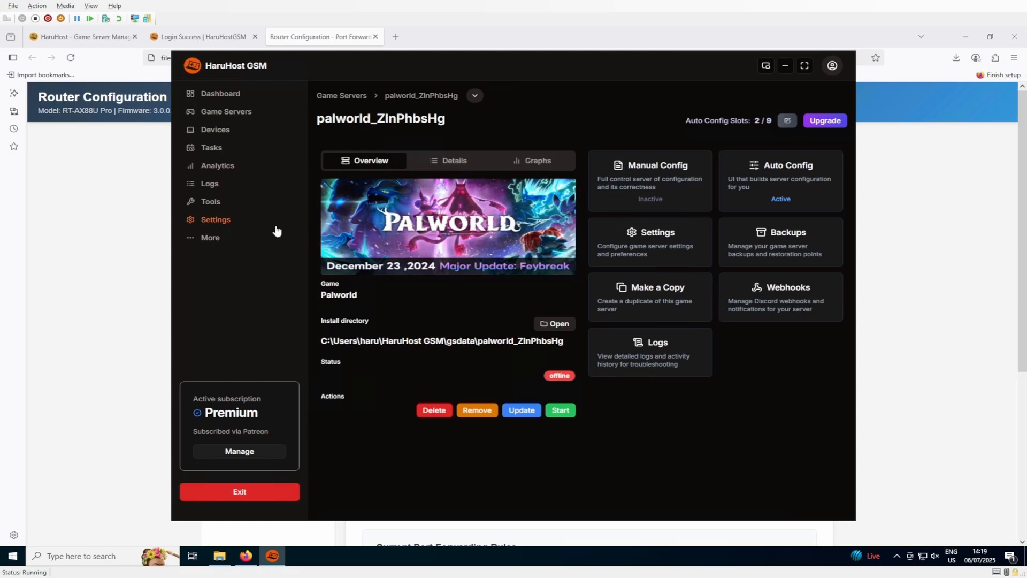
left_click(249, 223)
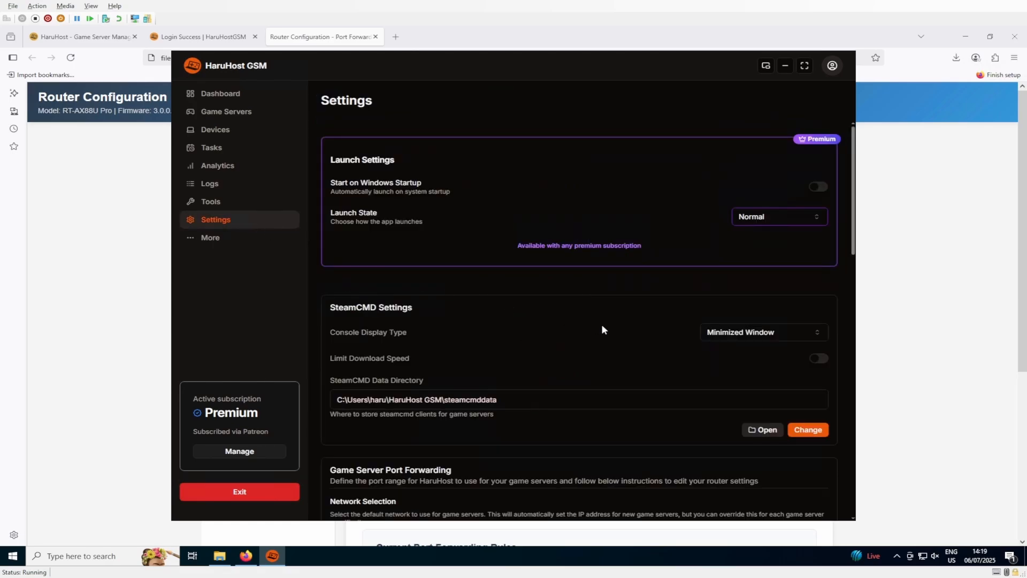
scroll(604, 342, "down", 5)
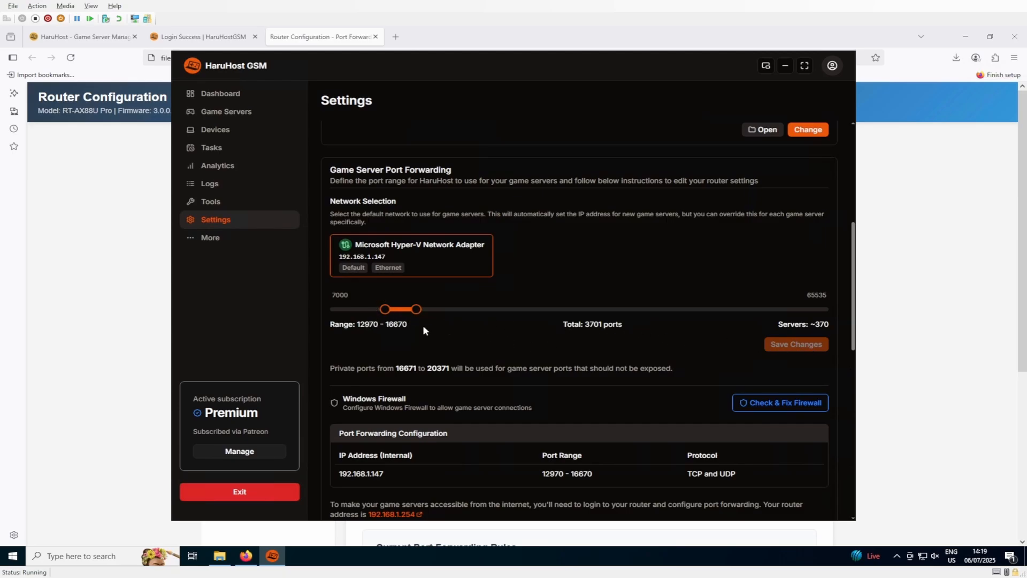
left_click(795, 344)
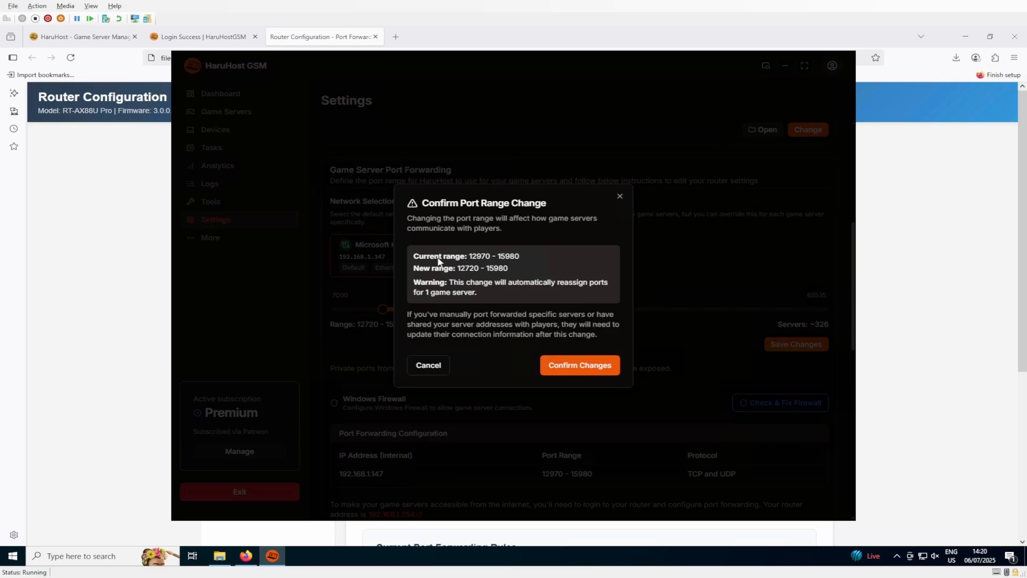
left_click(561, 366)
scroll(553, 333, "down", 1)
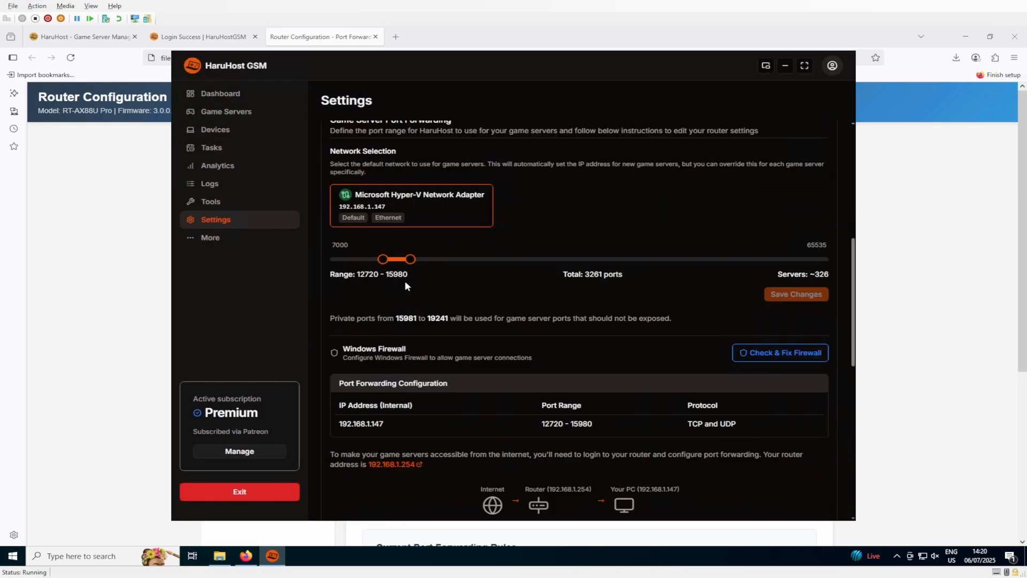
Check the Windows Firewall status for the game server ports, fix all issues found, and allow the administrator prompts
left_click(778, 354)
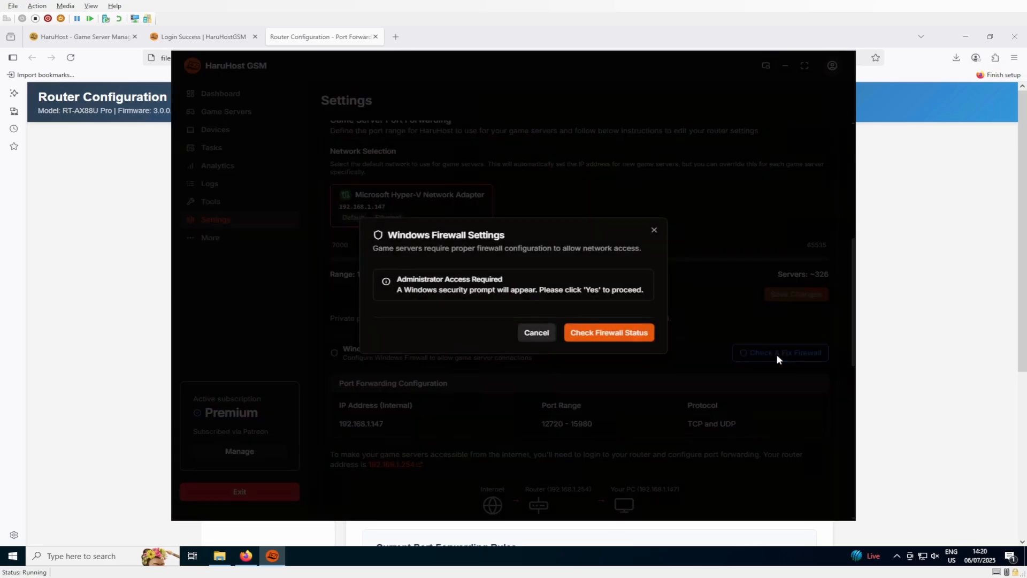
left_click(604, 335)
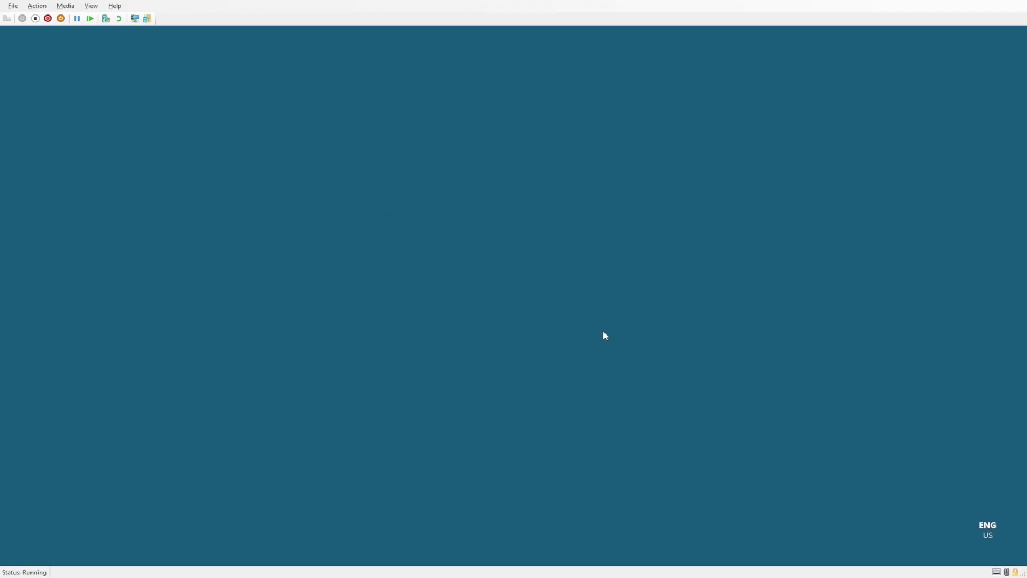
left_click(474, 353)
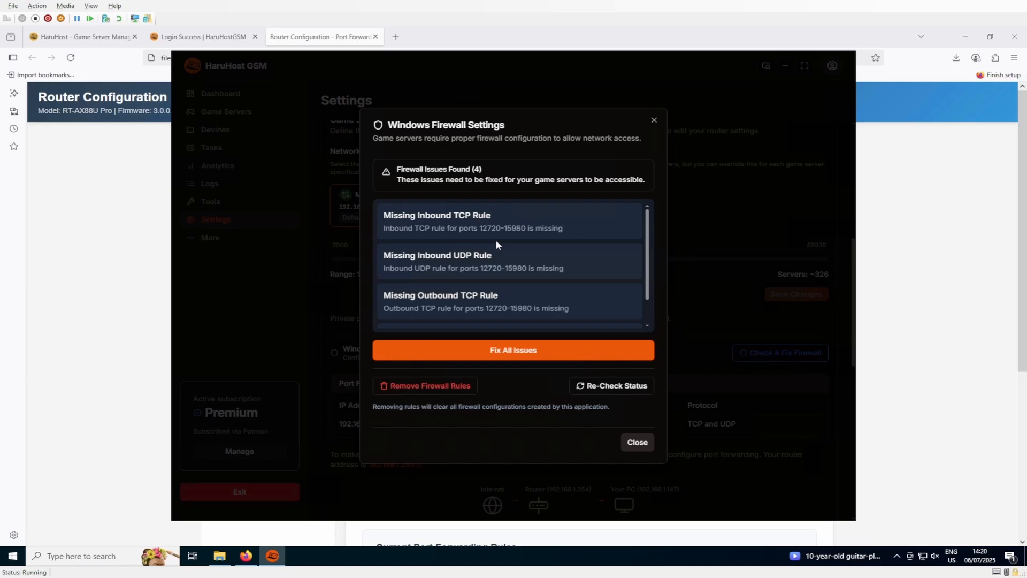
scroll(497, 252, "down", 1)
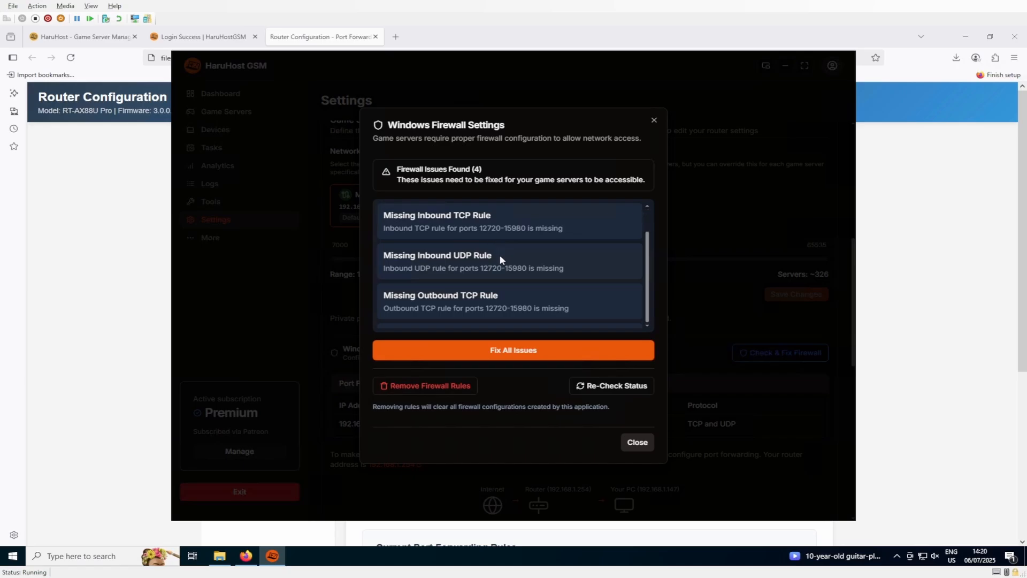
left_click(523, 350)
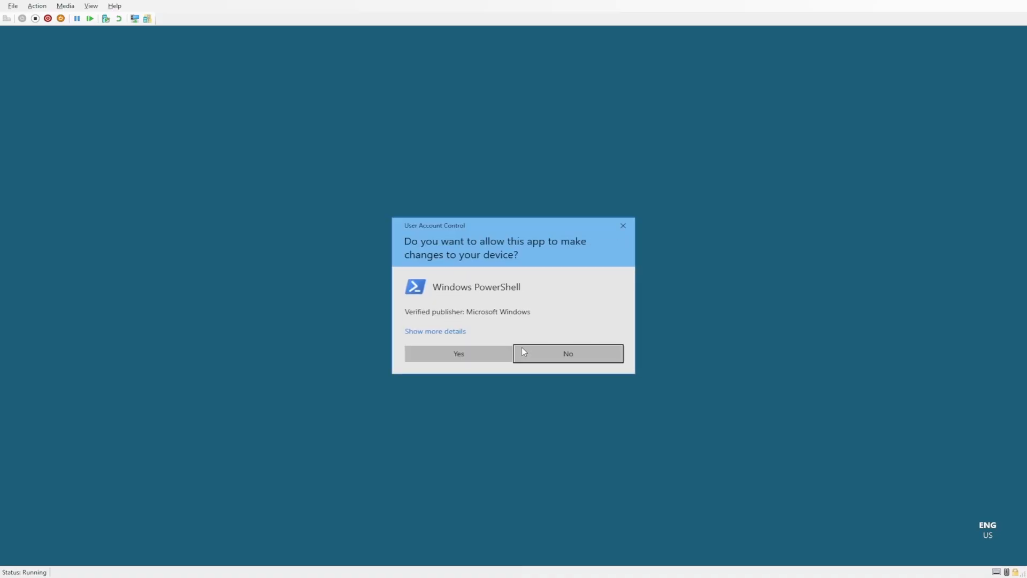
left_click(515, 352)
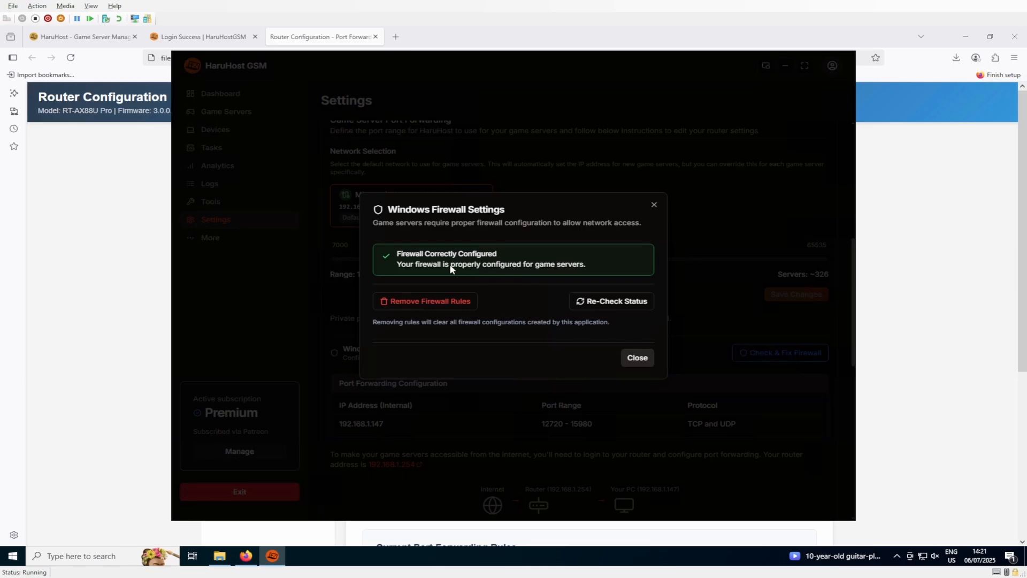
left_click(639, 357)
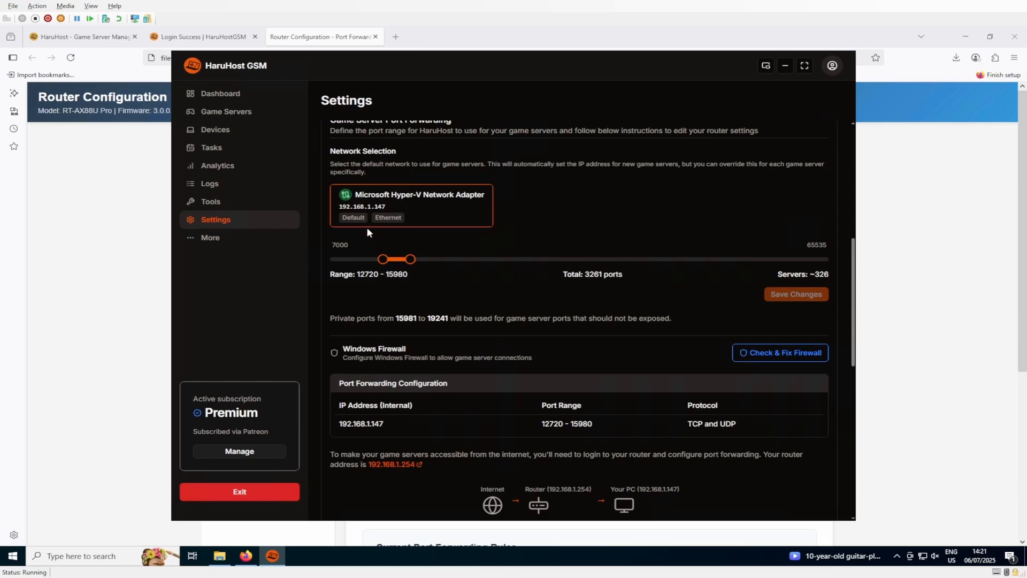
Open the Palworld server's Auto Config and review the ports and internal IP network in its network settings
left_click(248, 114)
left_click(806, 255)
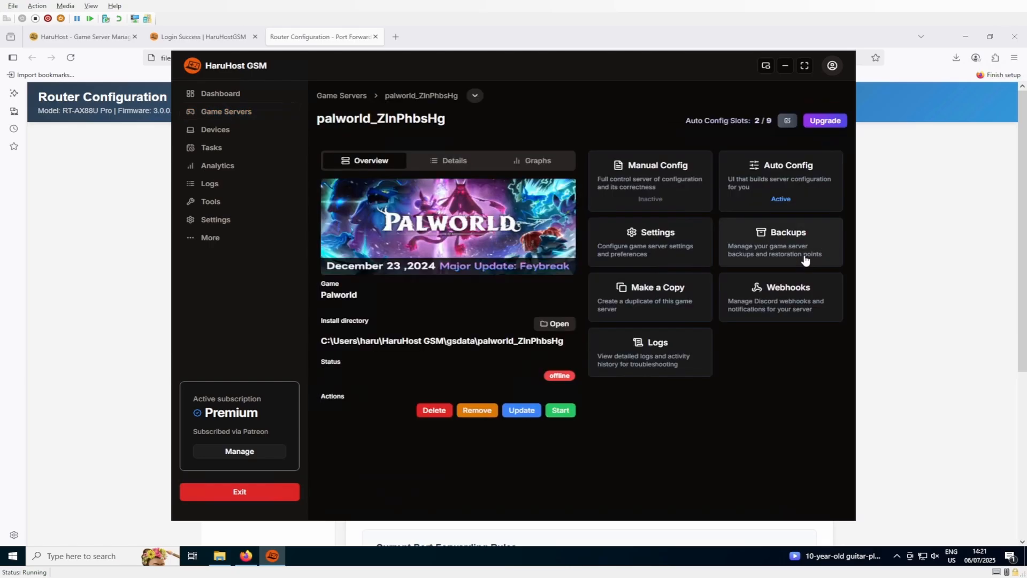
left_click(778, 173)
left_click(725, 189)
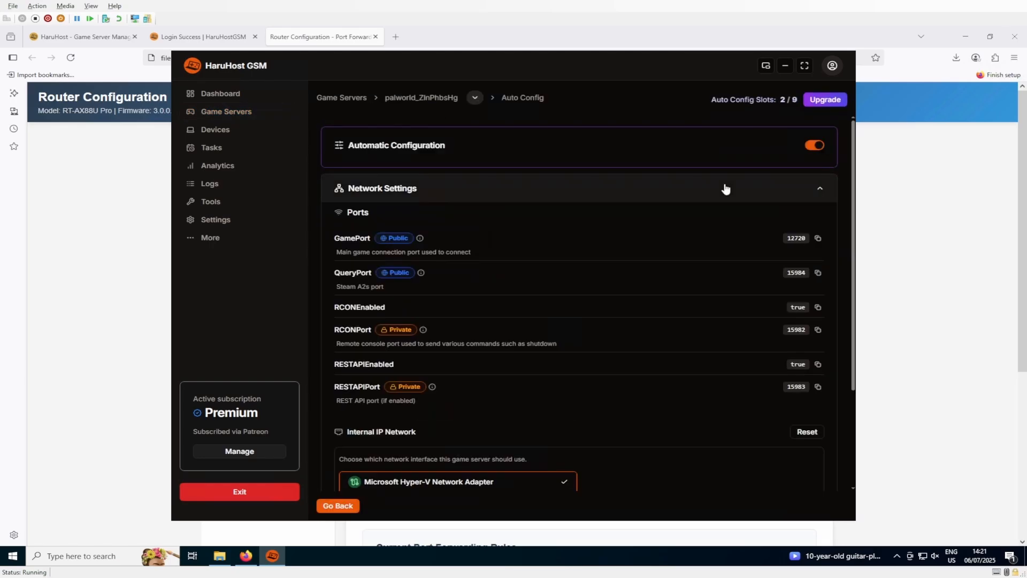
scroll(527, 230, "down", 2)
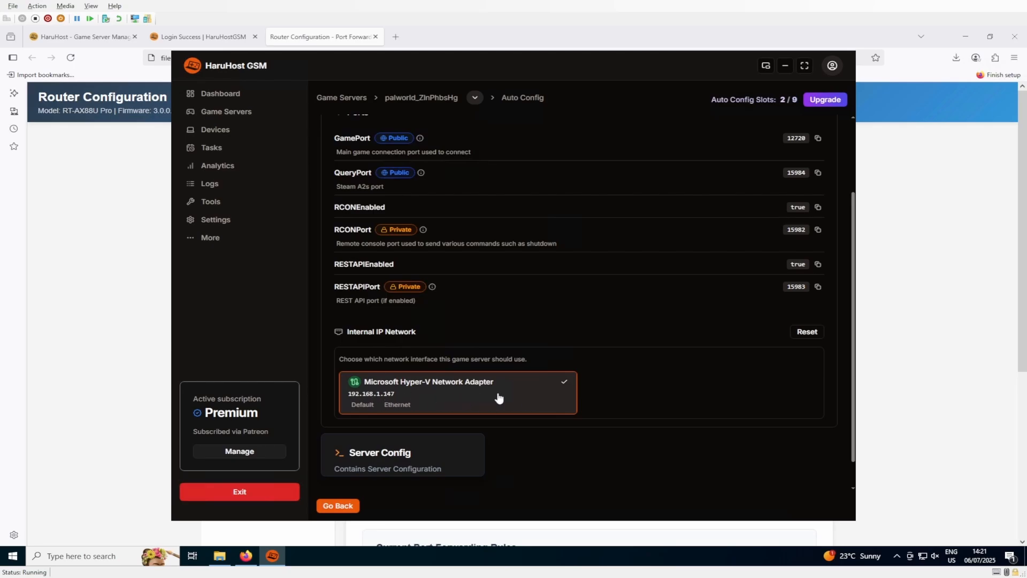
scroll(499, 397, "up", 1)
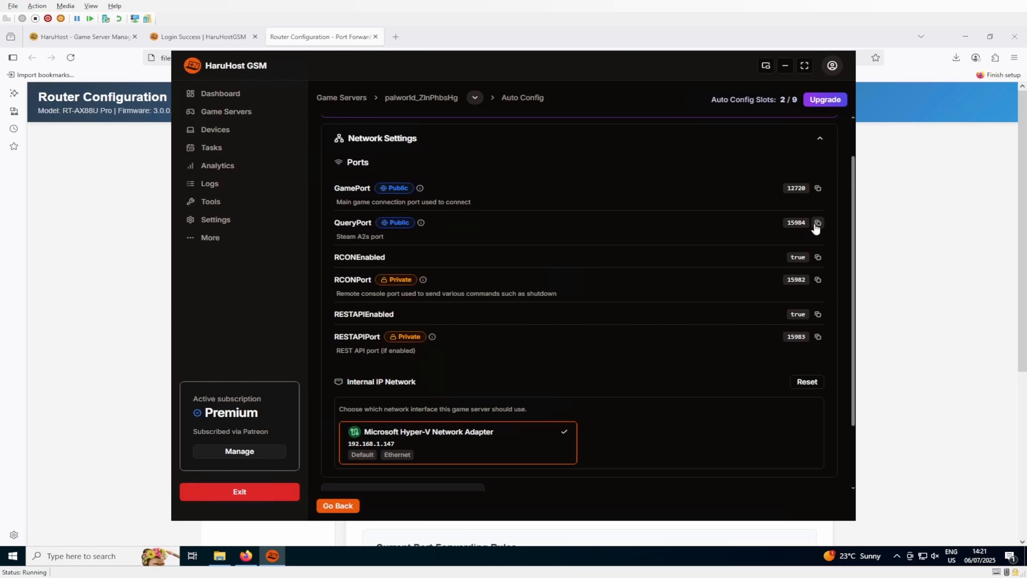
Return to the application's port forwarding settings, open the router configuration page in the browser, and go to the new port forwarding rule form
left_click(237, 221)
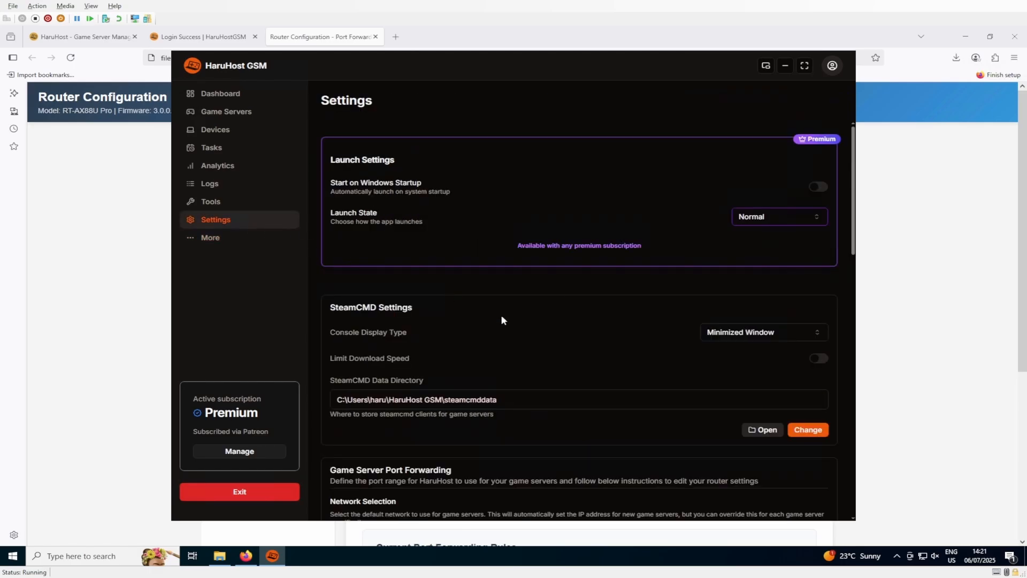
scroll(540, 337, "down", 5)
scroll(539, 340, "down", 2)
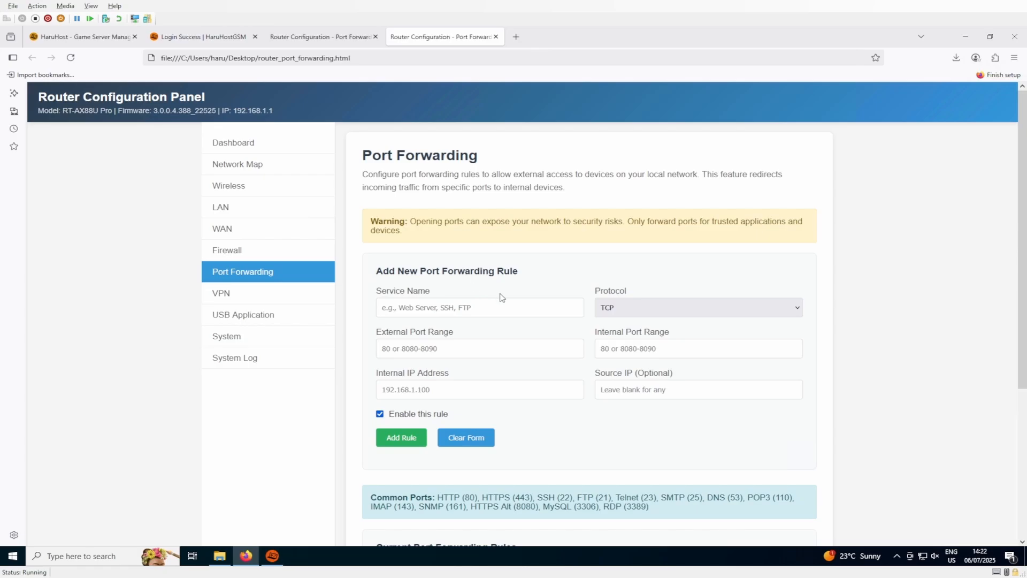
scroll(500, 297, "down", 1)
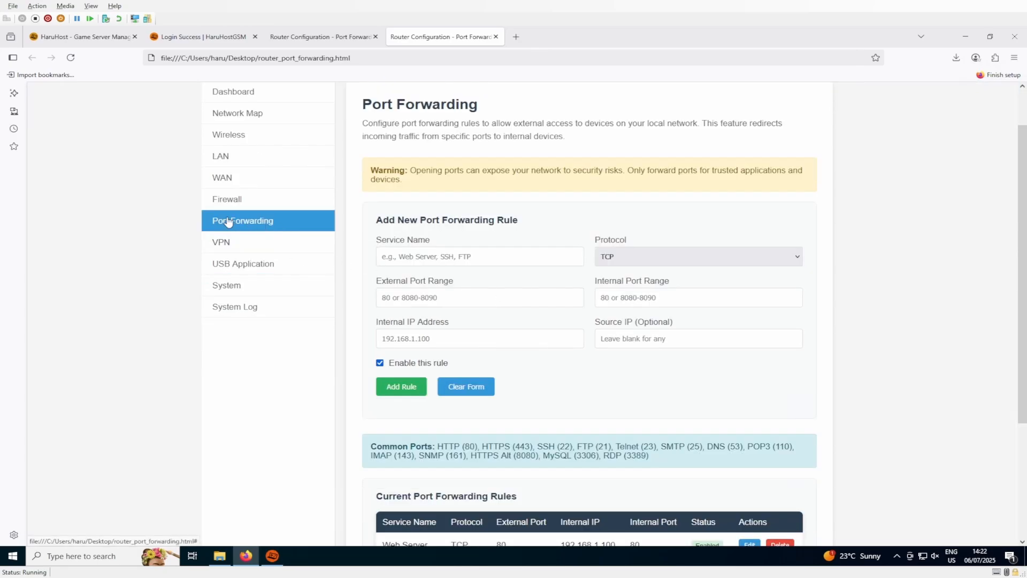
scroll(444, 257, "down", 1)
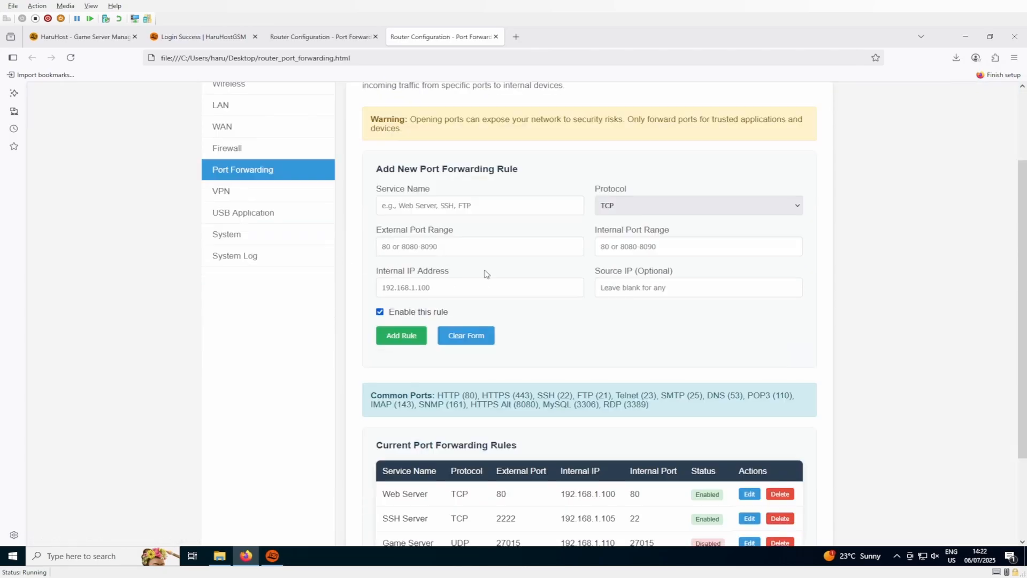
left_click(475, 205)
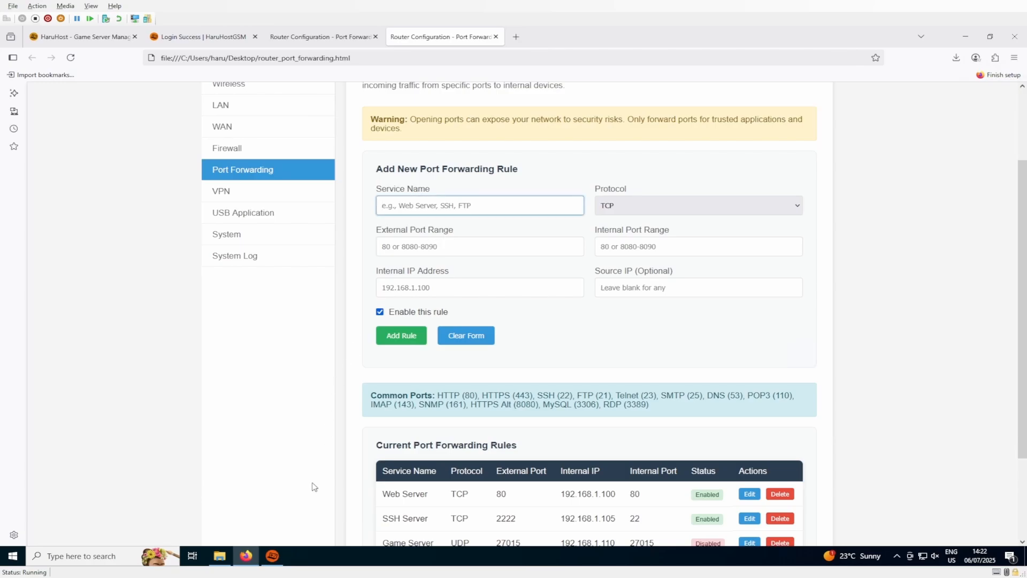
Switch to HaruHost GSM, open the Palworld server's Auto Config, and copy its GamePort value
left_click(272, 555)
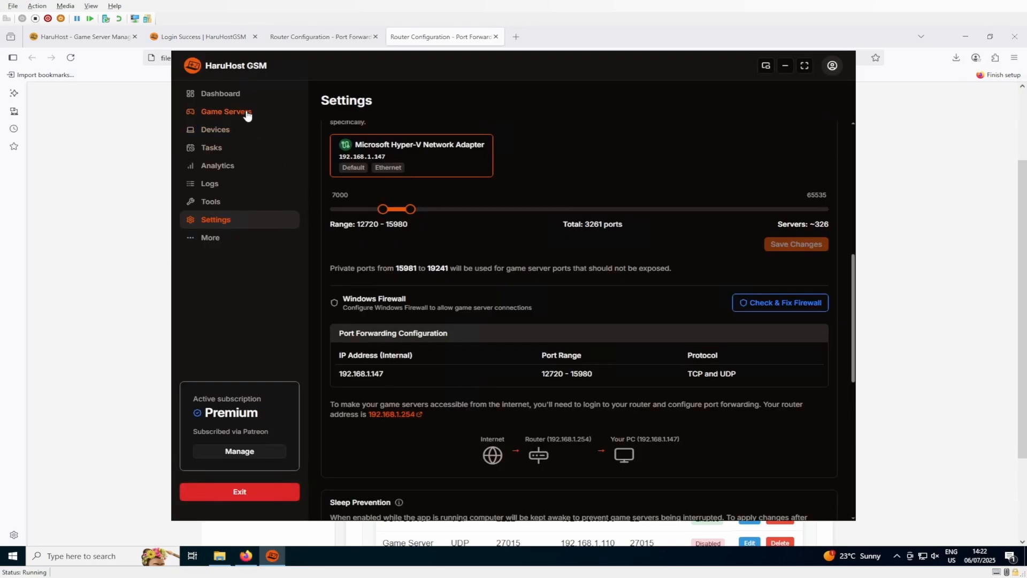
left_click(249, 113)
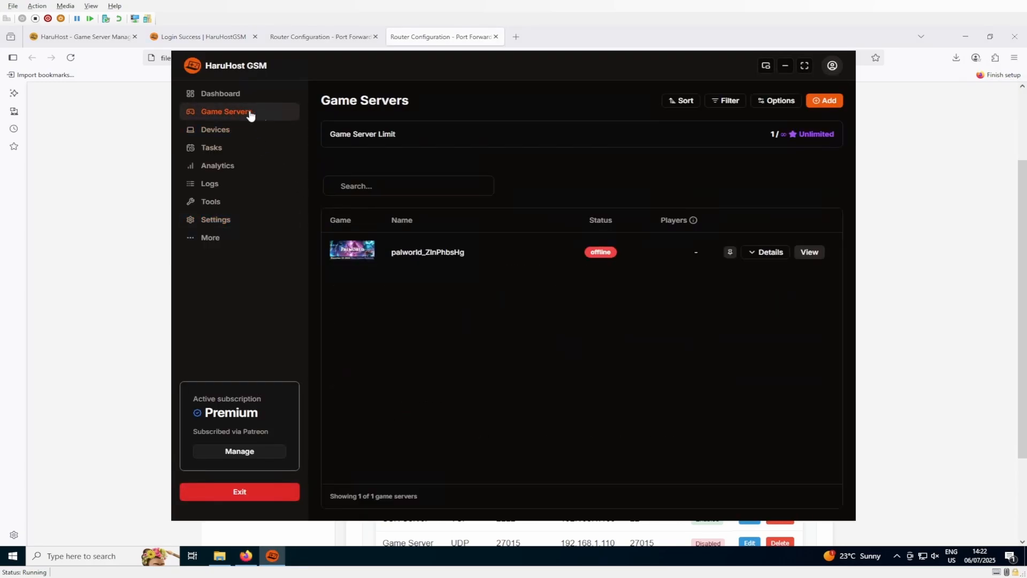
left_click(809, 253)
left_click(774, 161)
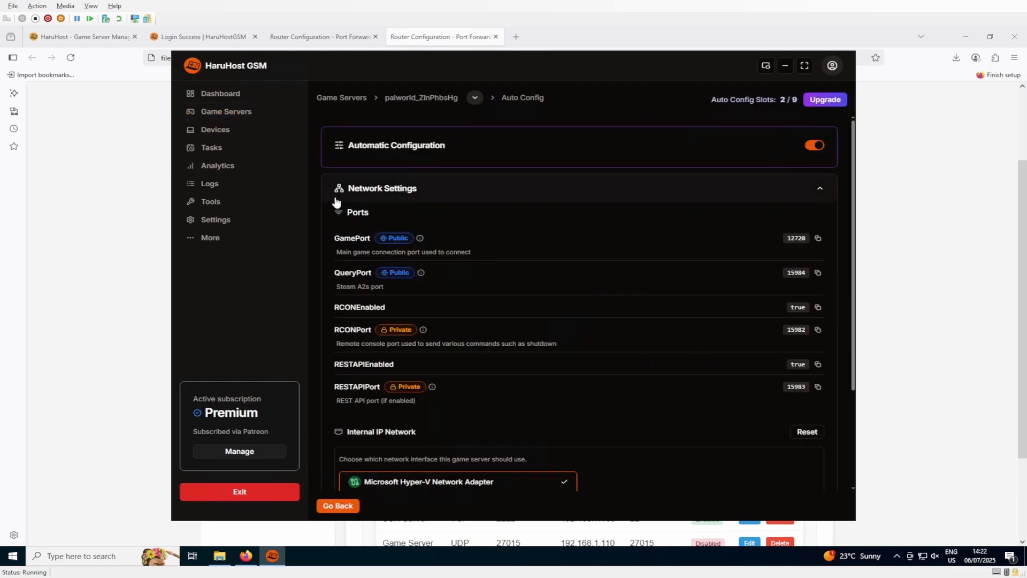
left_click(818, 238)
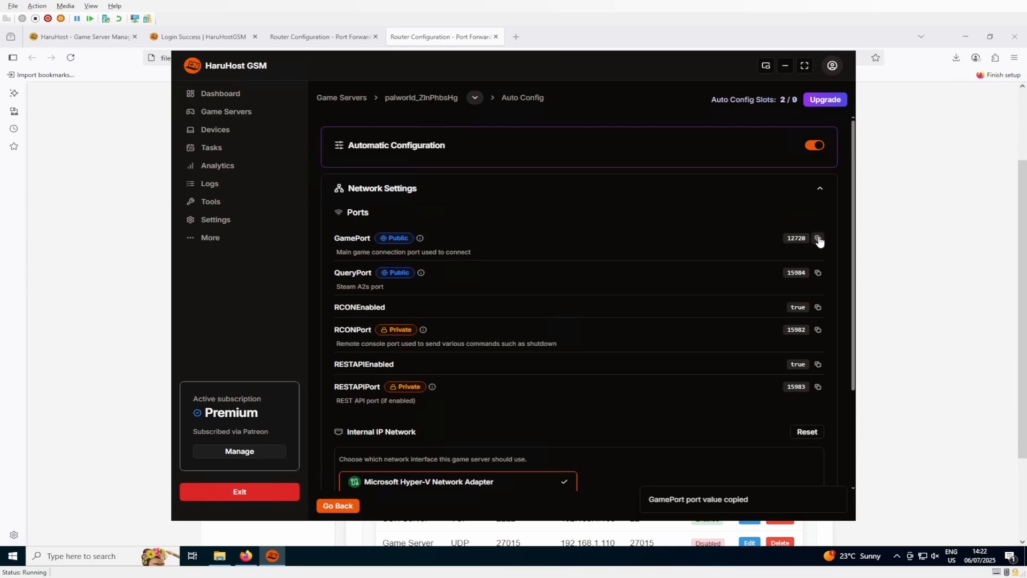
In the router's new rule form, set the external and internal port ranges to 12720 and the internal IP address to 192.168.1.147
left_click(922, 261)
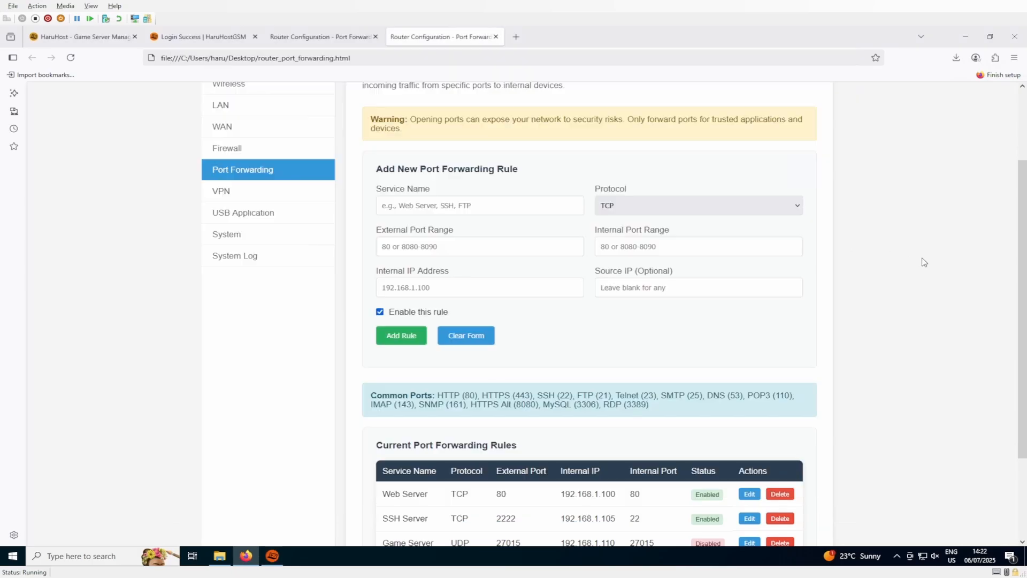
left_click(464, 240)
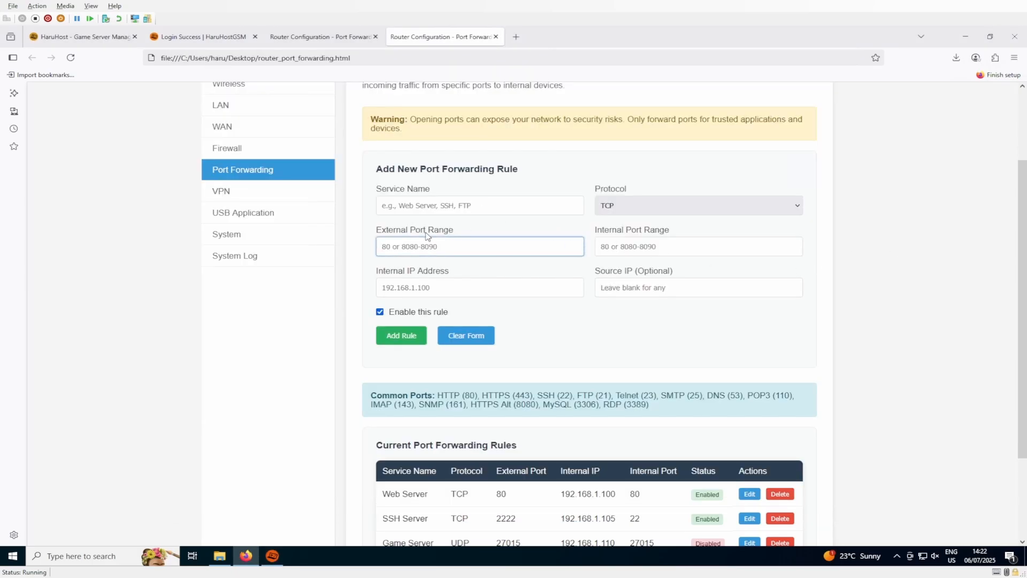
key("ctrl+v")
left_click(619, 250)
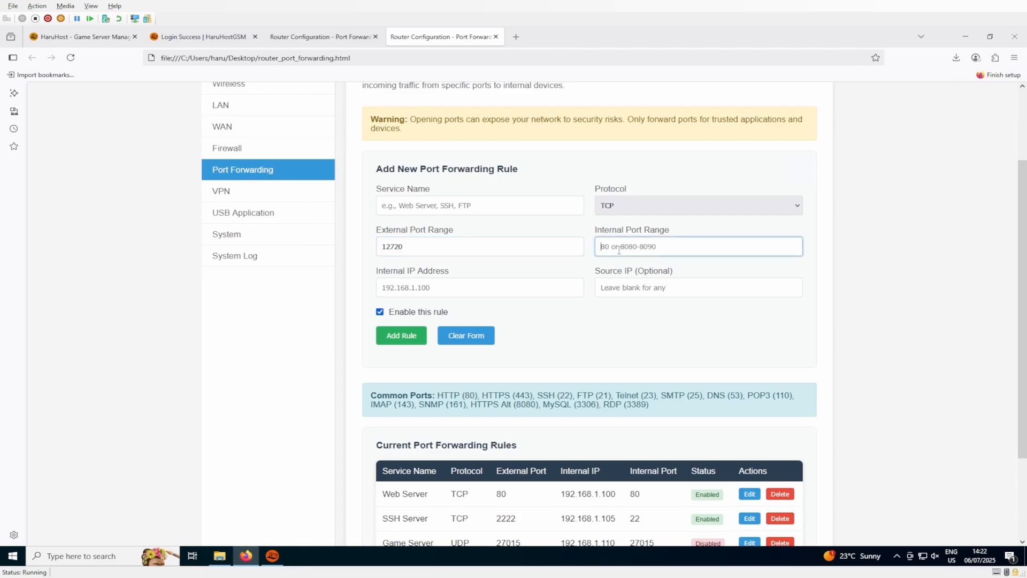
key("ctrl+v")
left_click(427, 279)
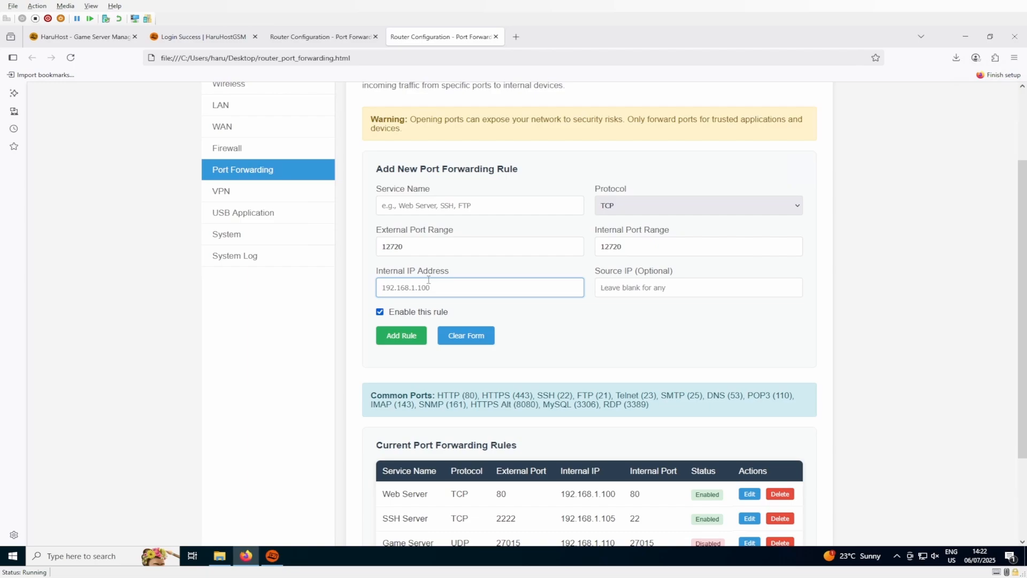
type("192.168.1.147")
Check the server's internal network adapter address in HaruHost GSM, and return to the router page
left_click(273, 555)
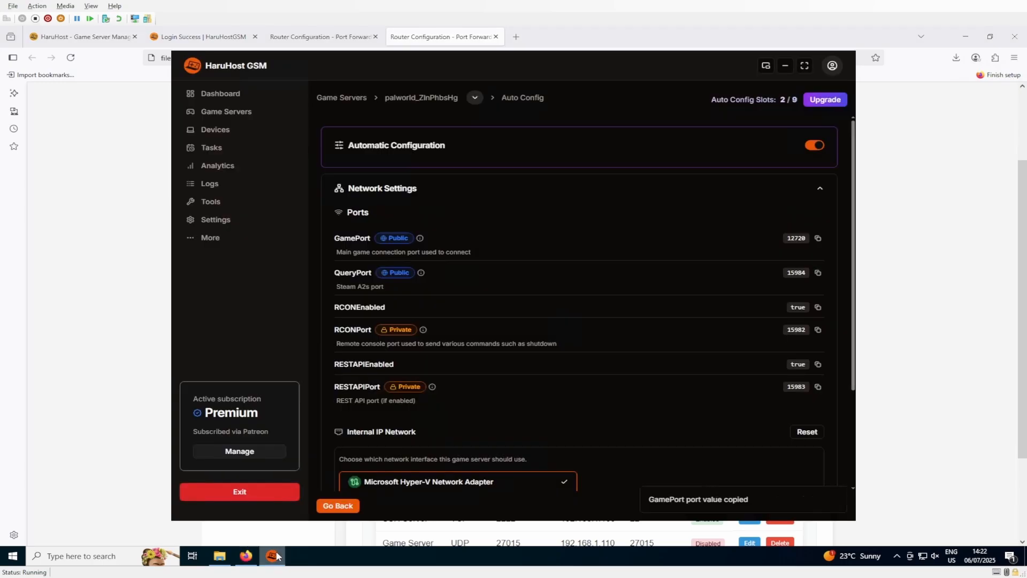
scroll(433, 391, "down", 3)
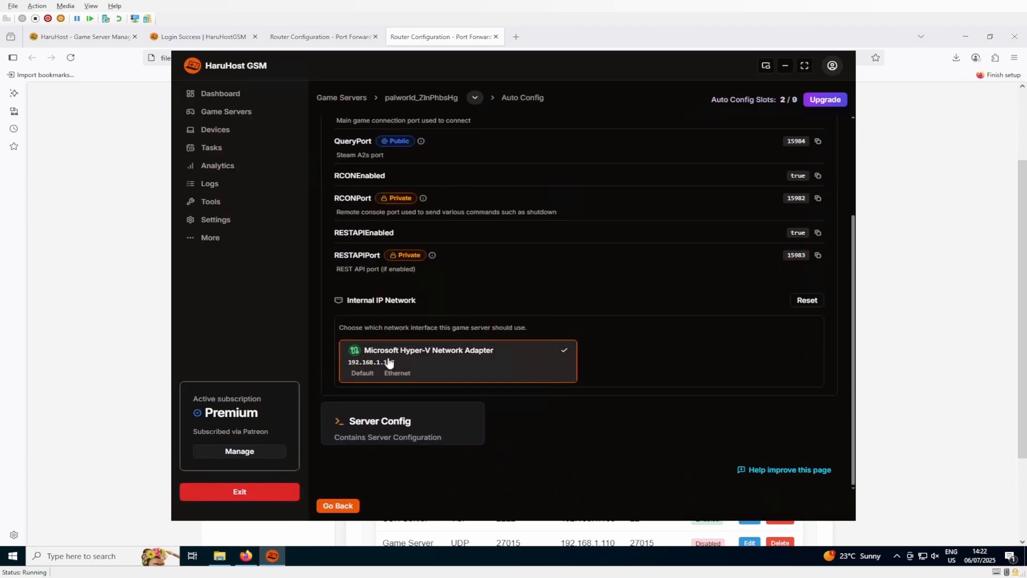
left_click(152, 328)
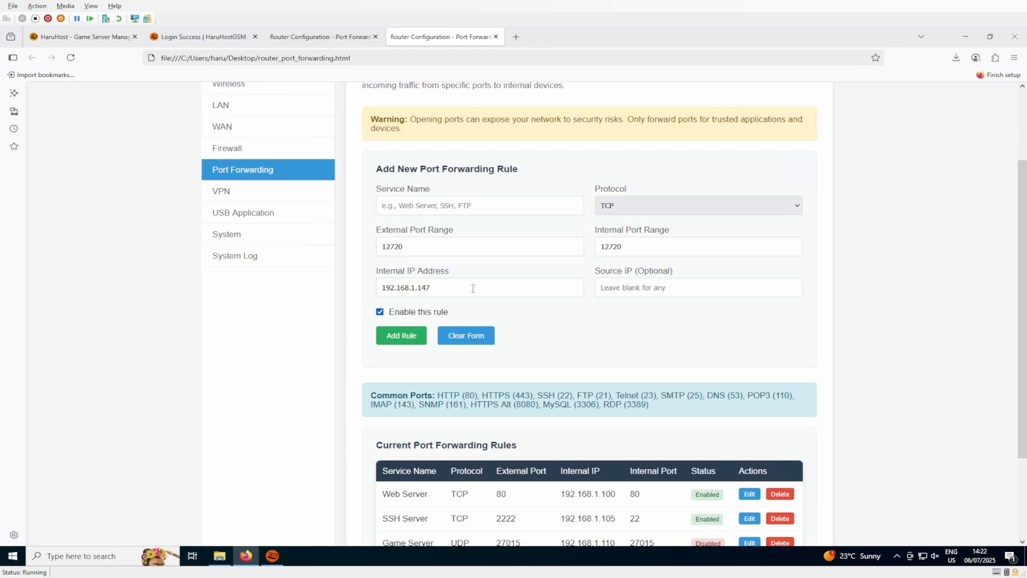
Leave the source IP blank, name the service Palworld Game Port, and set the protocol to TCP/UDP
left_click(662, 283)
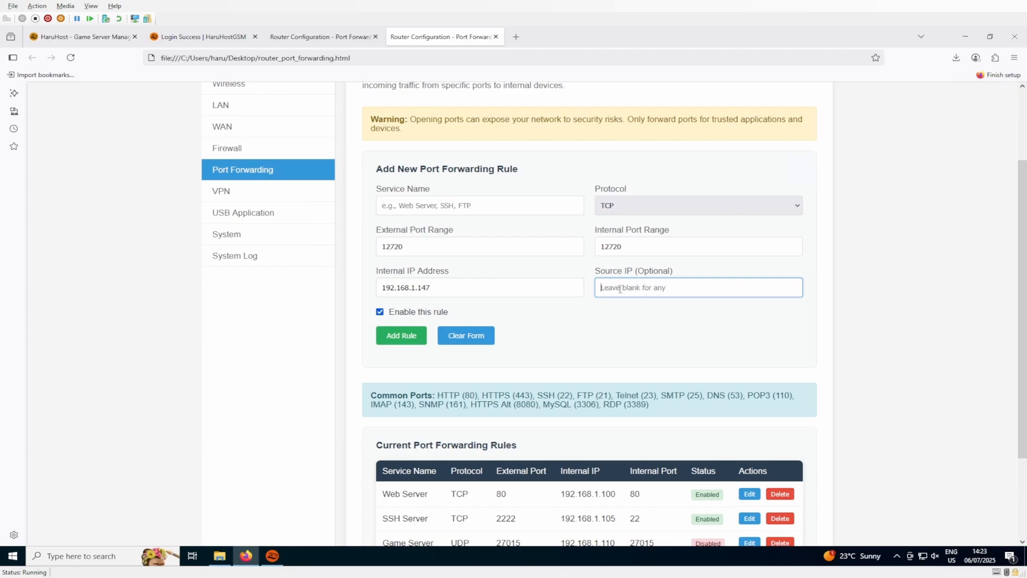
left_click(471, 211)
type("Pal")
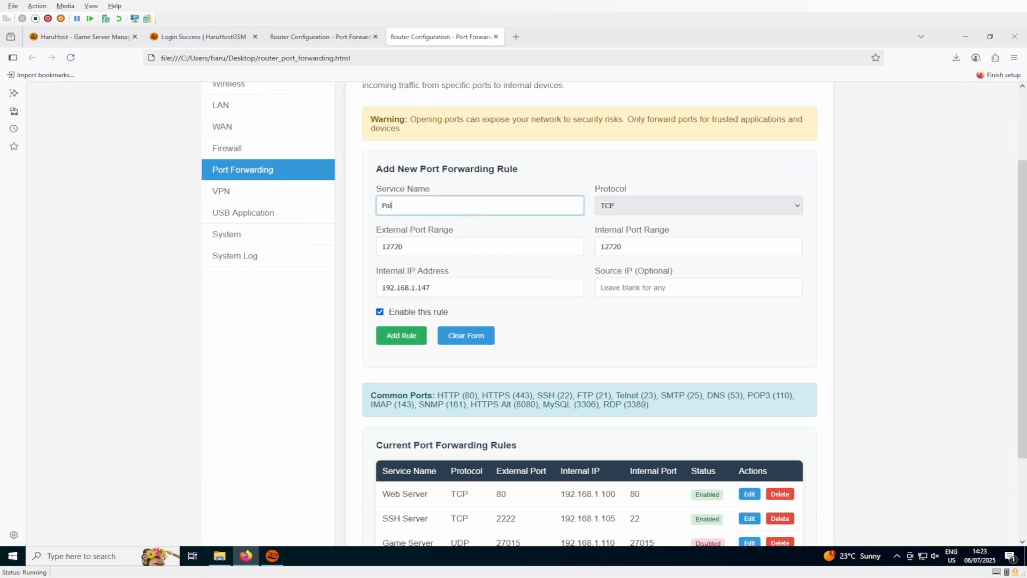
type("world Game Port")
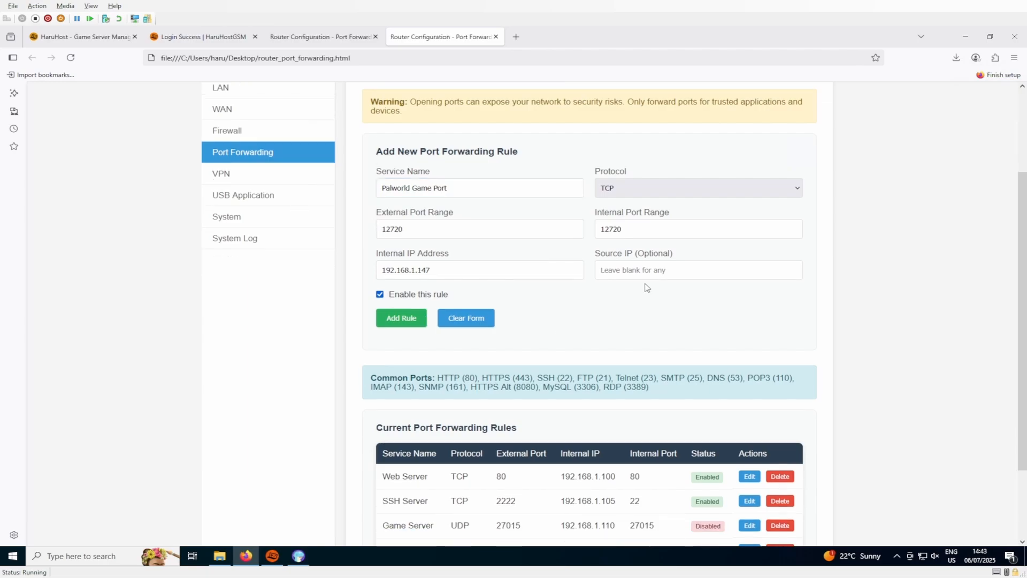
left_click(629, 191)
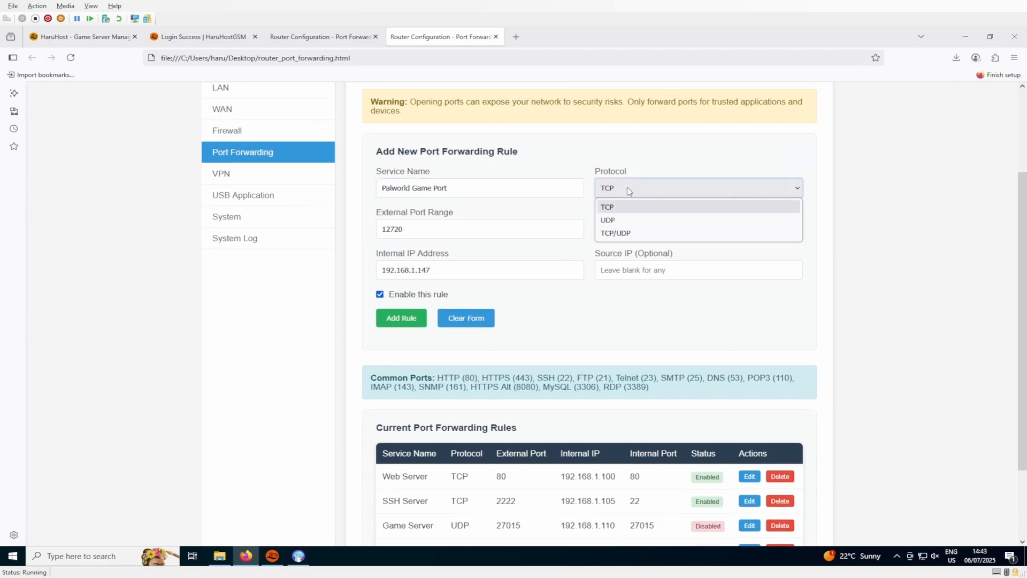
left_click(627, 233)
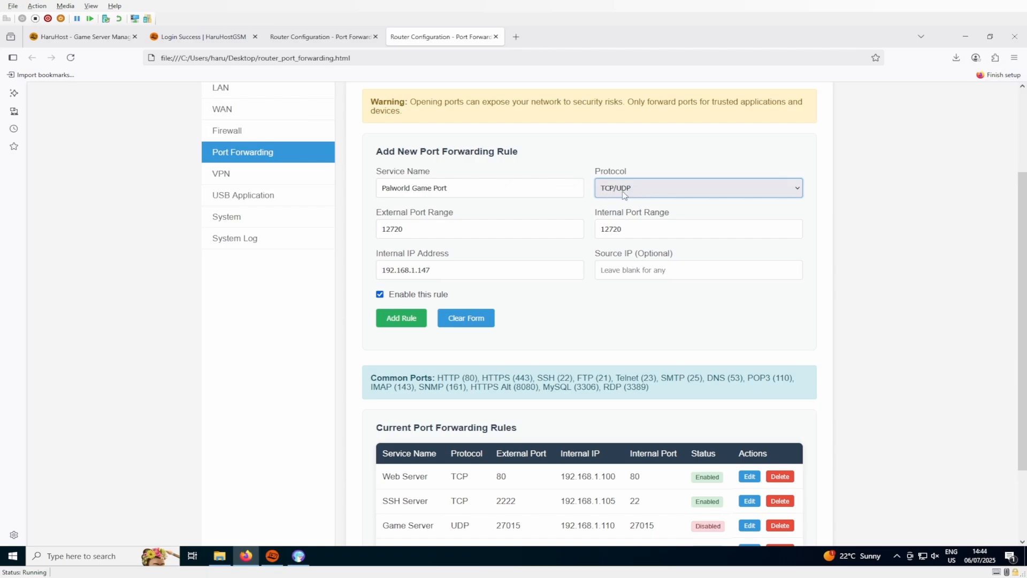
Add the port forwarding rule, and review the server's remaining ports in HaruHost GSM
left_click(411, 322)
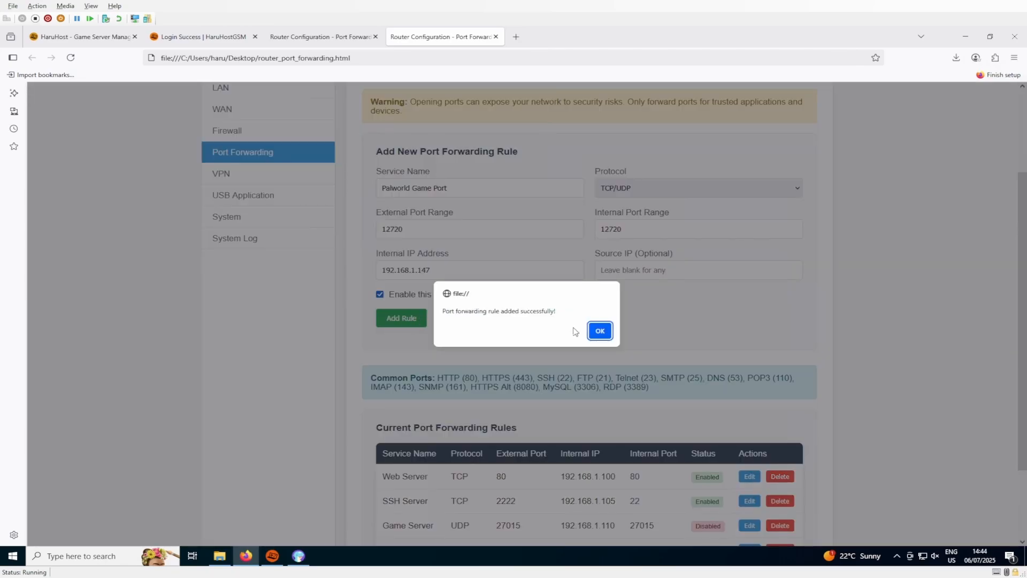
left_click(599, 331)
scroll(593, 336, "down", 3)
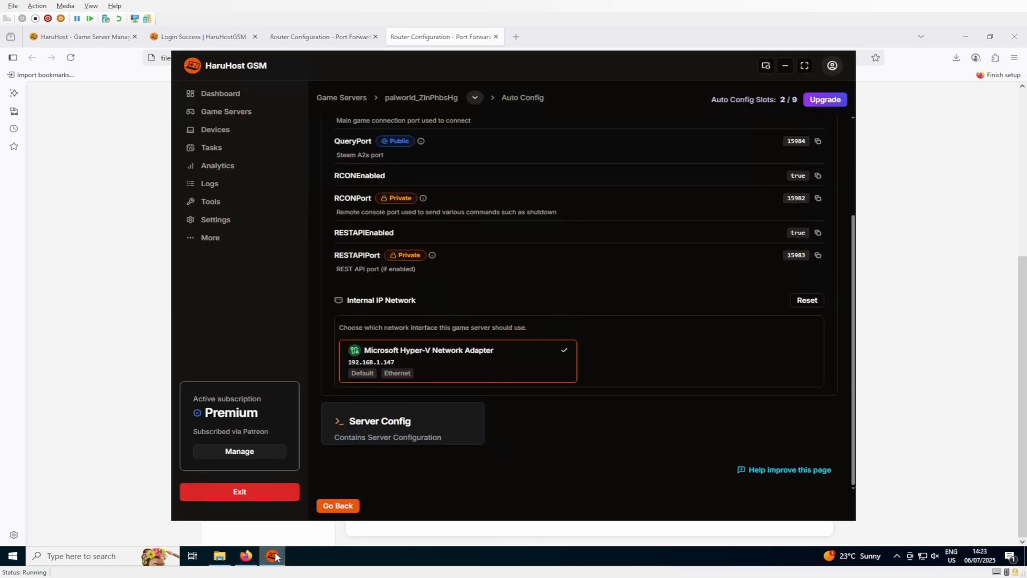
scroll(570, 303, "up", 3)
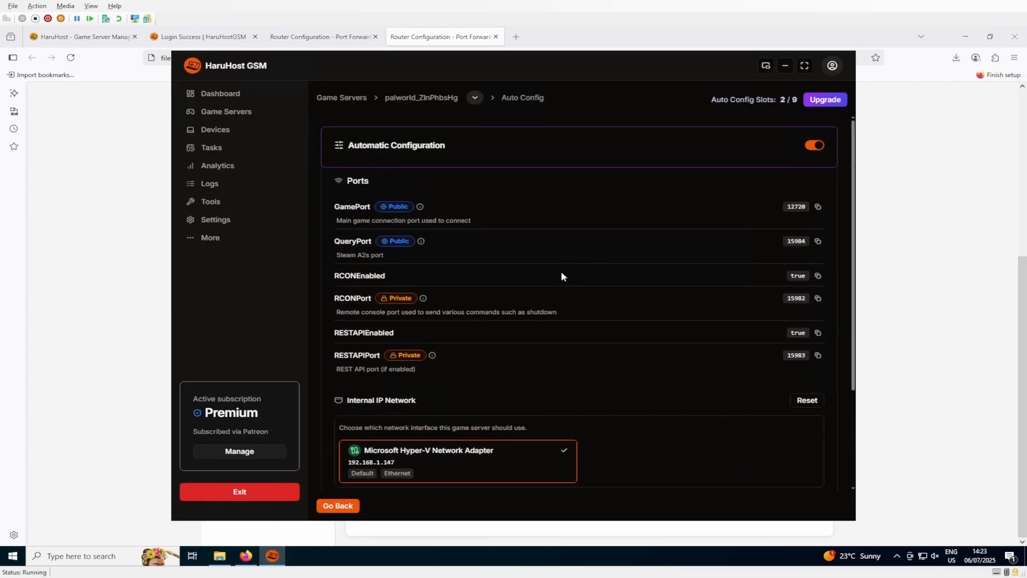
Review the Palworld server's public and private ports in its automatic configuration, and return to the server overview
scroll(529, 275, "down", 1)
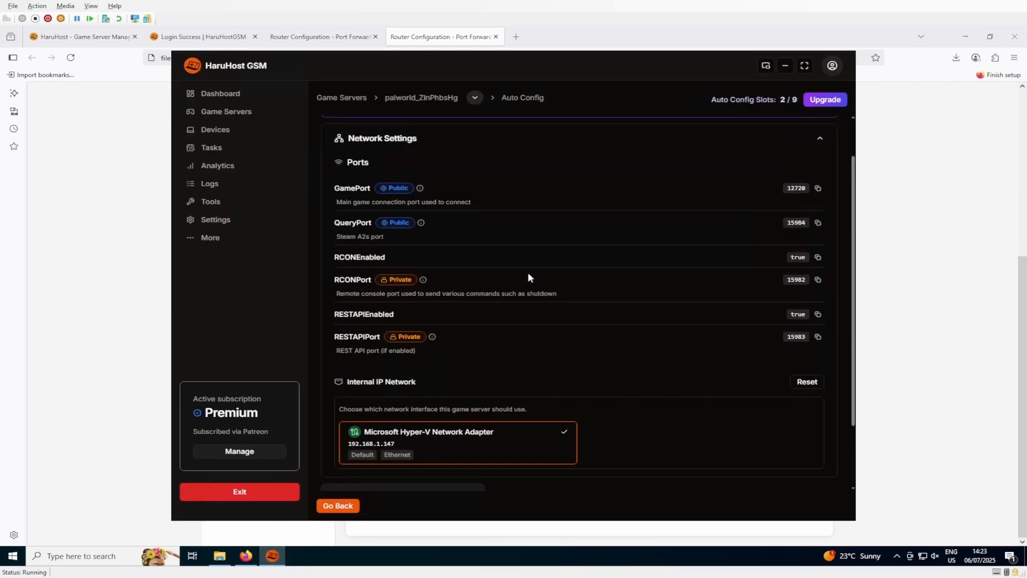
left_click(436, 100)
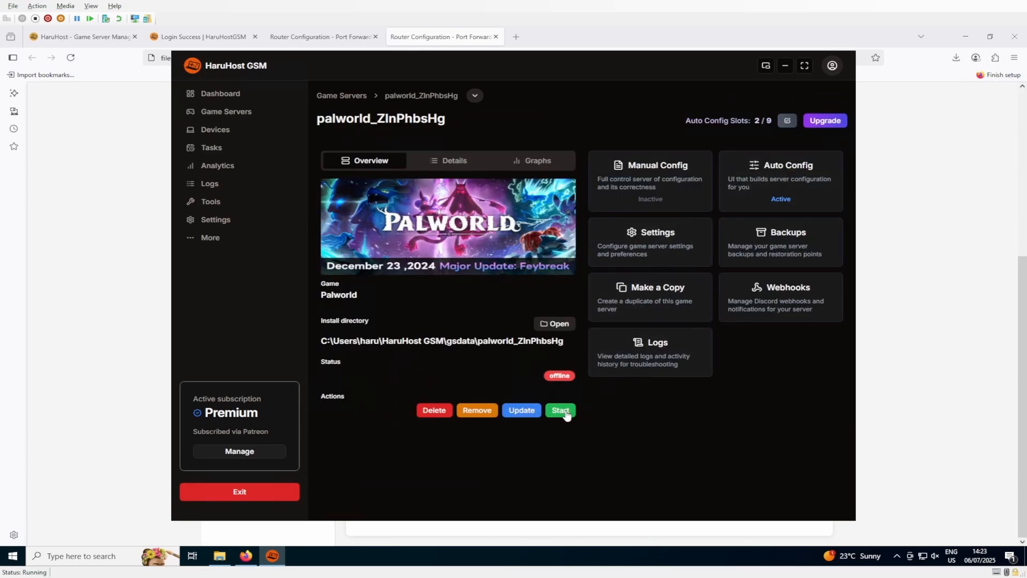
left_click(773, 191)
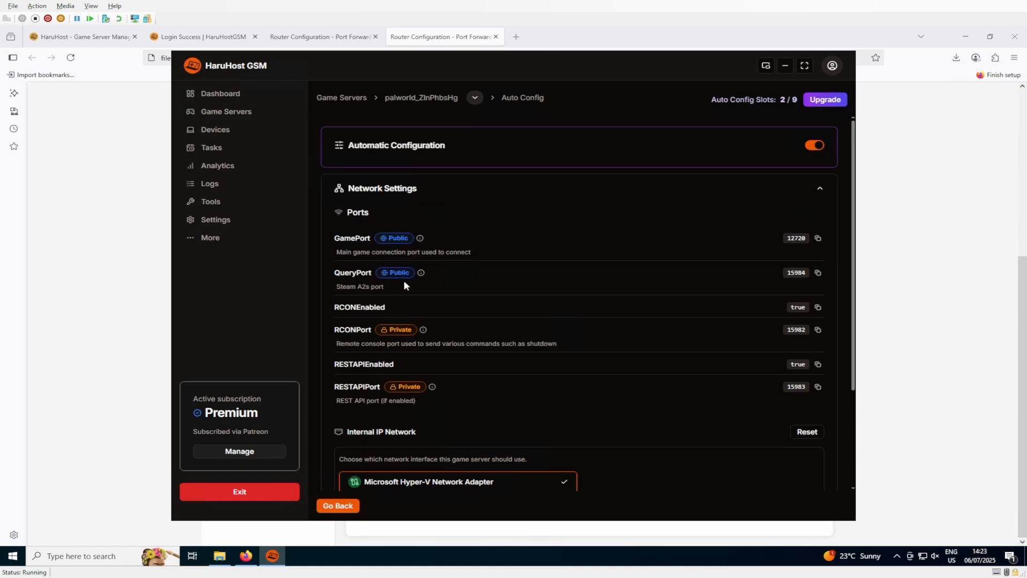
left_click(430, 100)
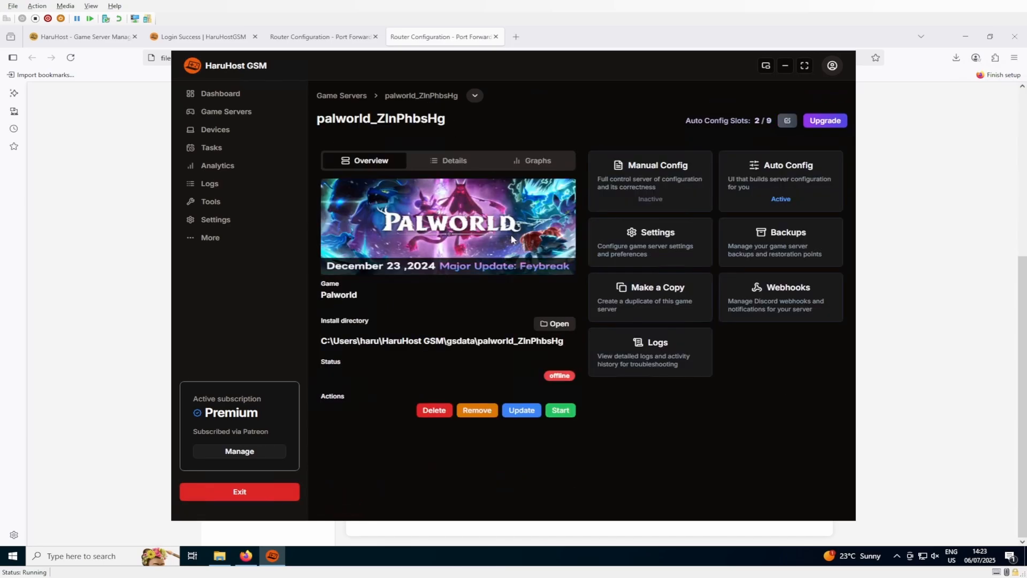
Start the Palworld server, and bring its console window forward and reposition it
left_click(561, 410)
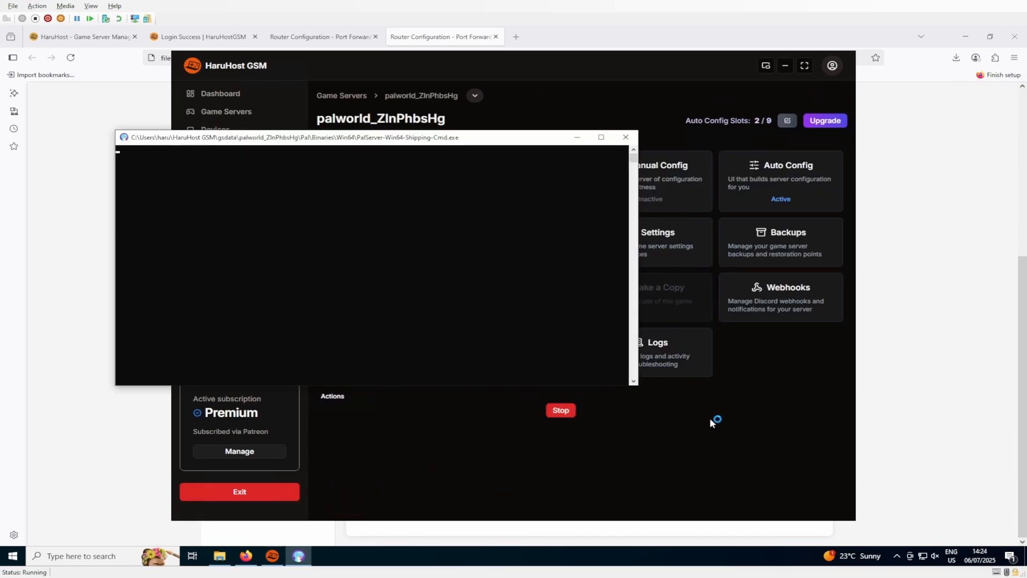
left_click(762, 422)
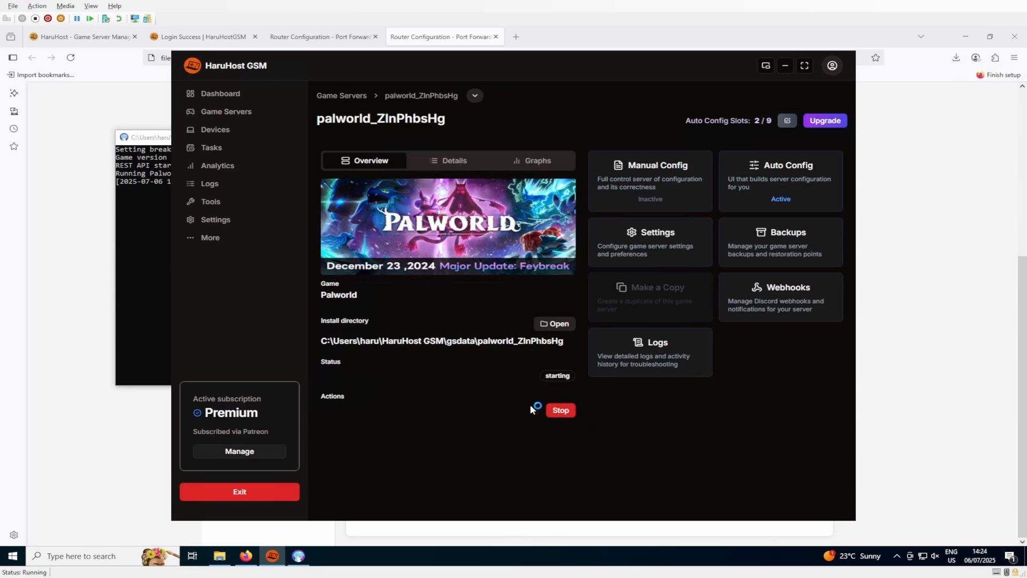
left_click(159, 273)
left_click_drag(392, 131, 322, 52)
left_click(330, 78)
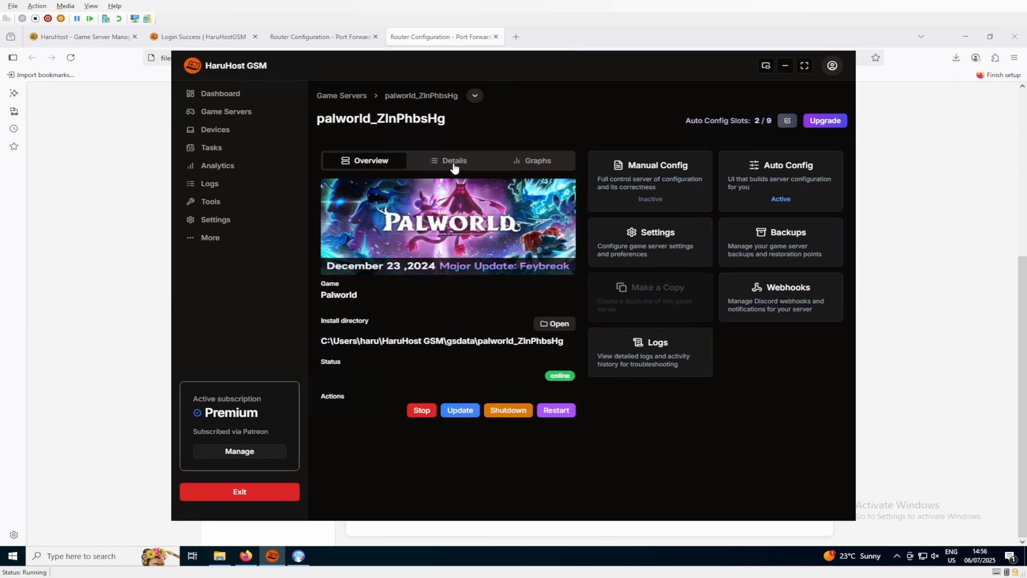
Copy the server title from the Palworld server's details, and switch to the Palworld game
left_click(446, 162)
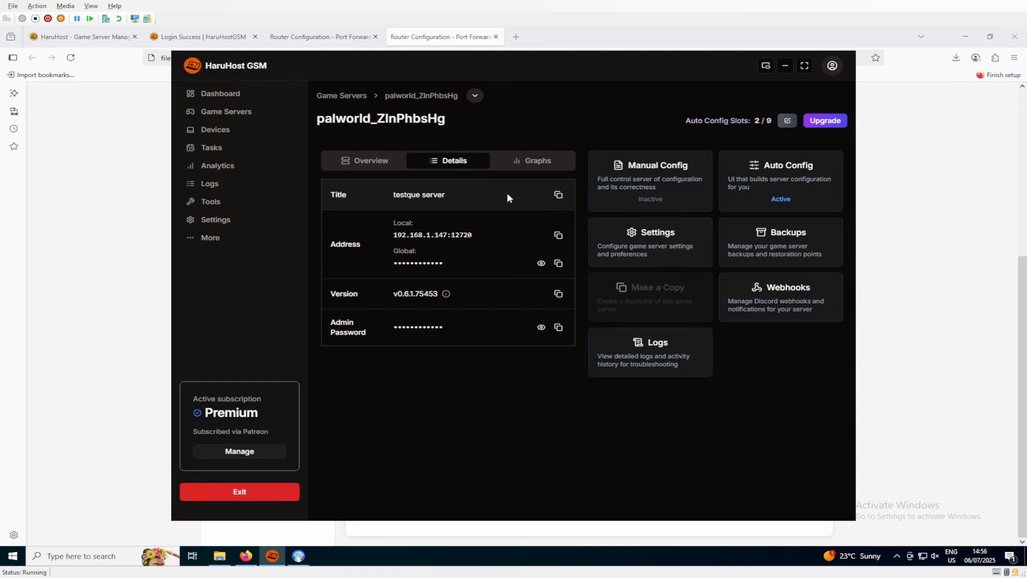
left_click(558, 195)
key("super")
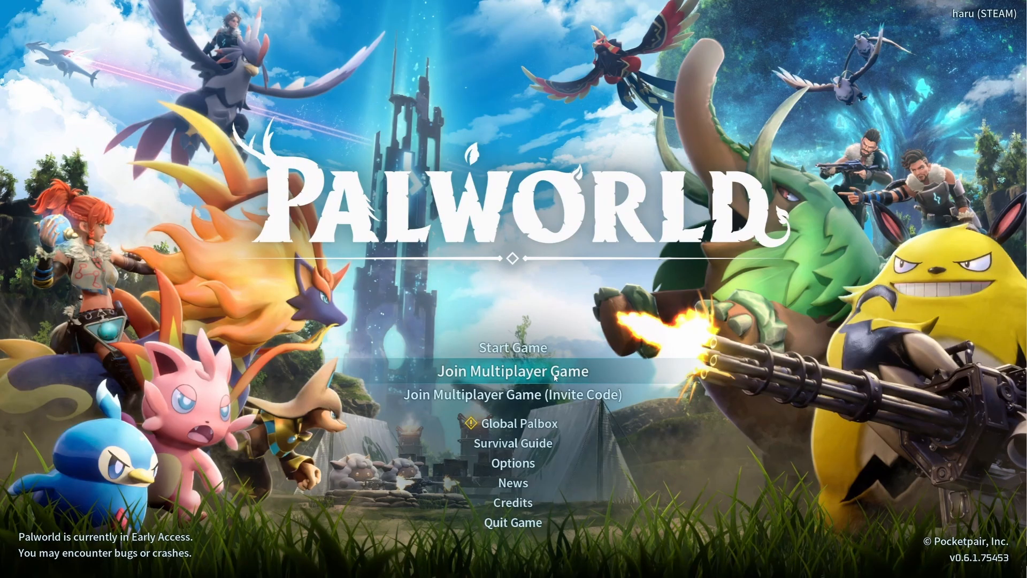
Search the multiplayer community servers in Palworld for "testque server"
left_click(555, 377)
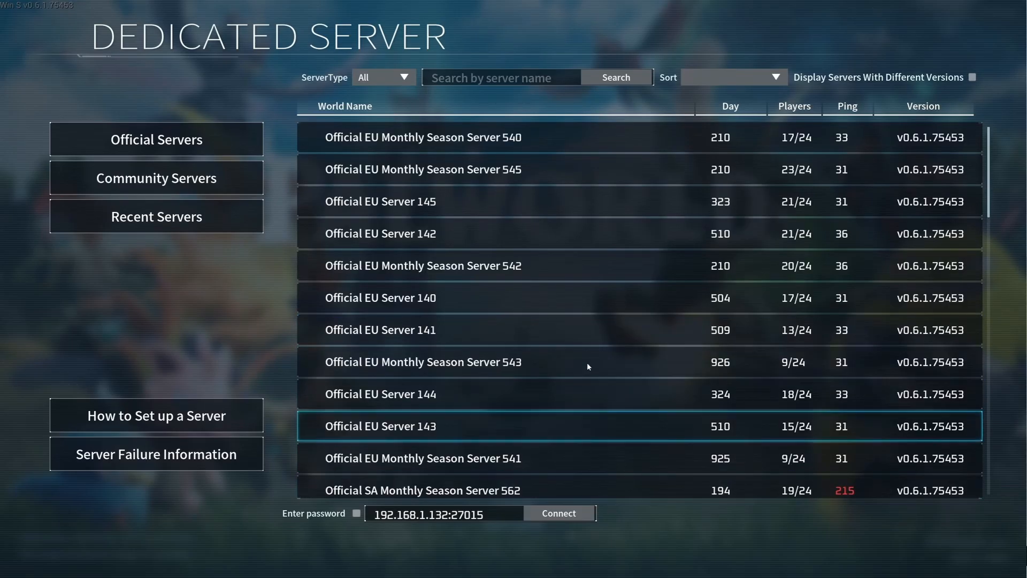
left_click(224, 173)
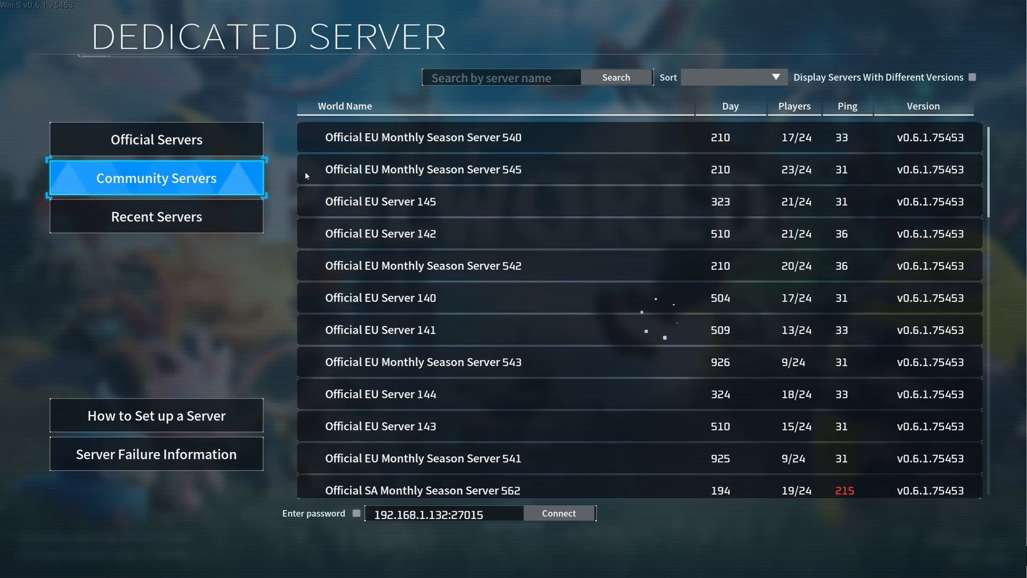
left_click(489, 77)
type("testque server")
left_click(603, 78)
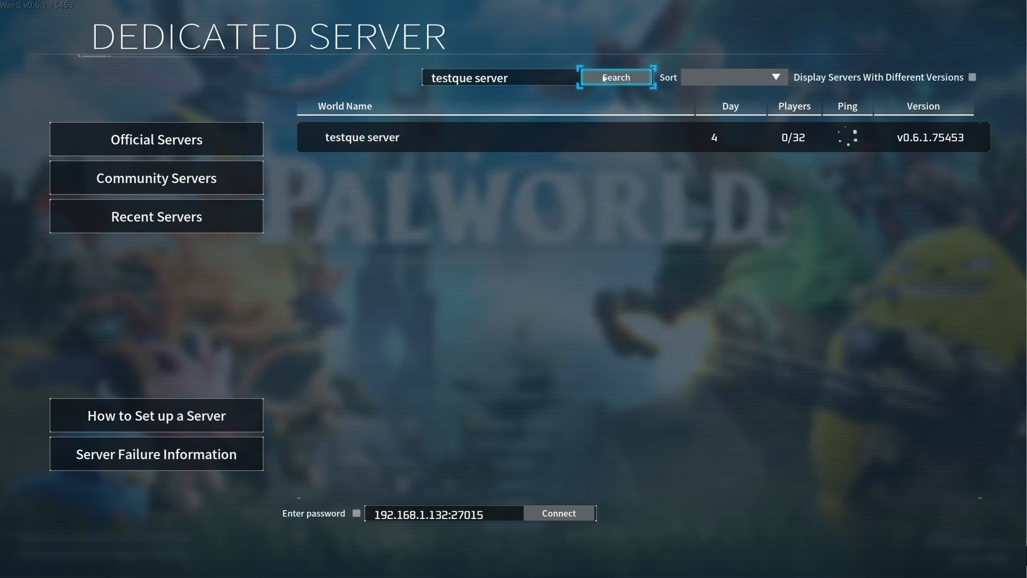
Connect to testque server, and start the game with the default character and the prefilled player name
double_click(620, 132)
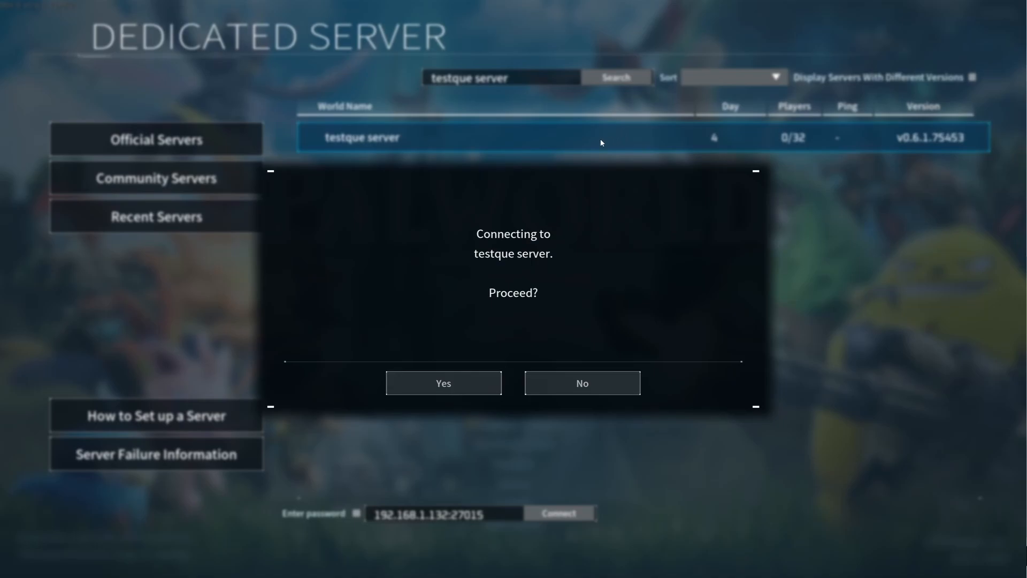
left_click(468, 384)
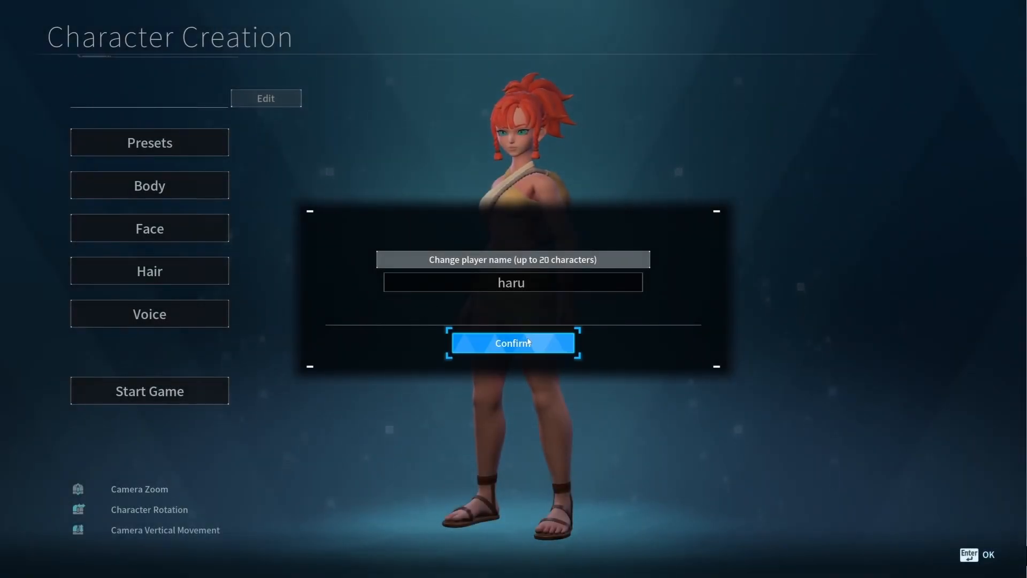
left_click(527, 343)
left_click(204, 386)
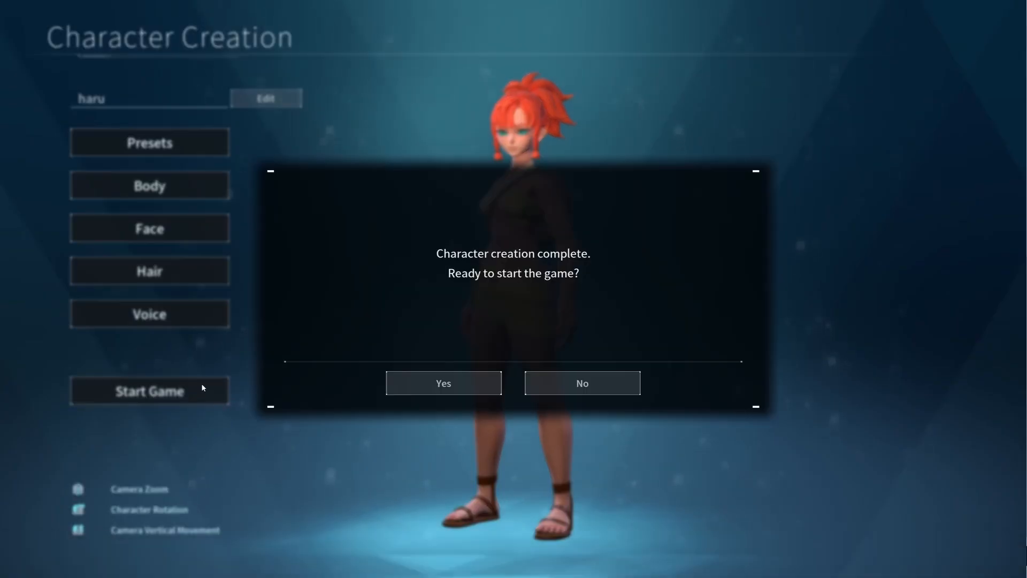
left_click(449, 379)
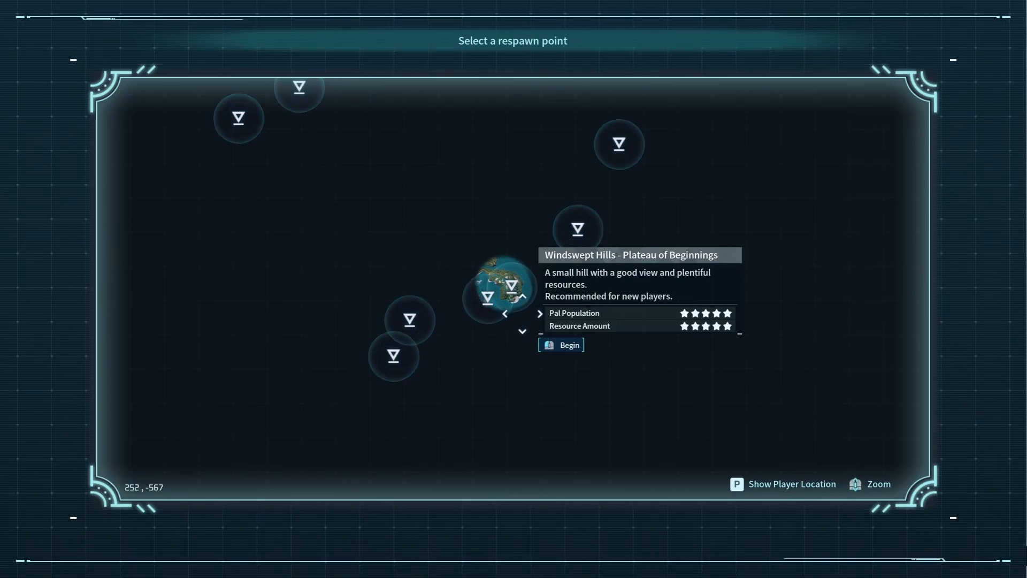
Spawn at Windswept Hills - Plateau of Beginnings, and run the character forward
left_click(510, 285)
left_click(475, 378)
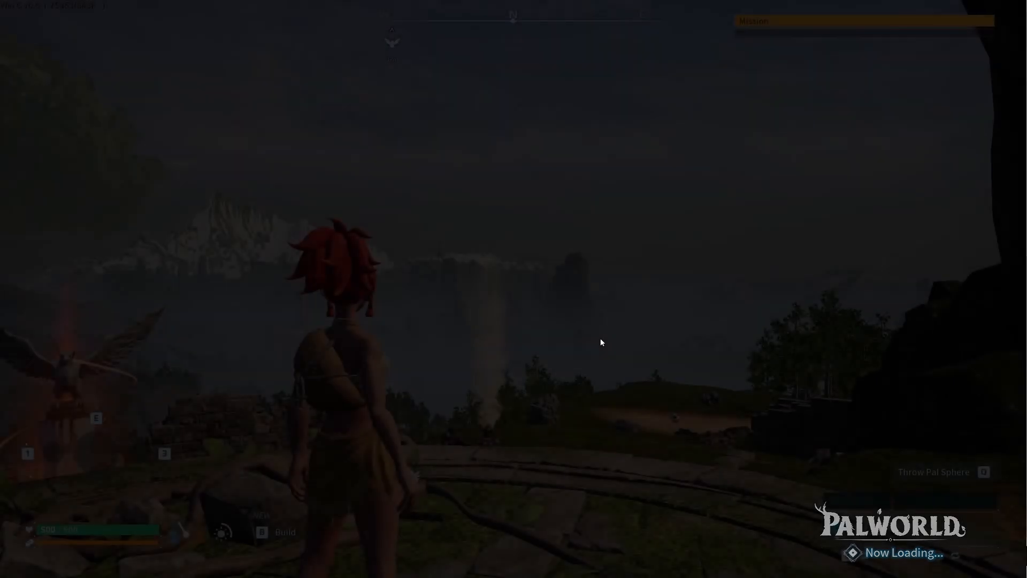
key("shift+w")
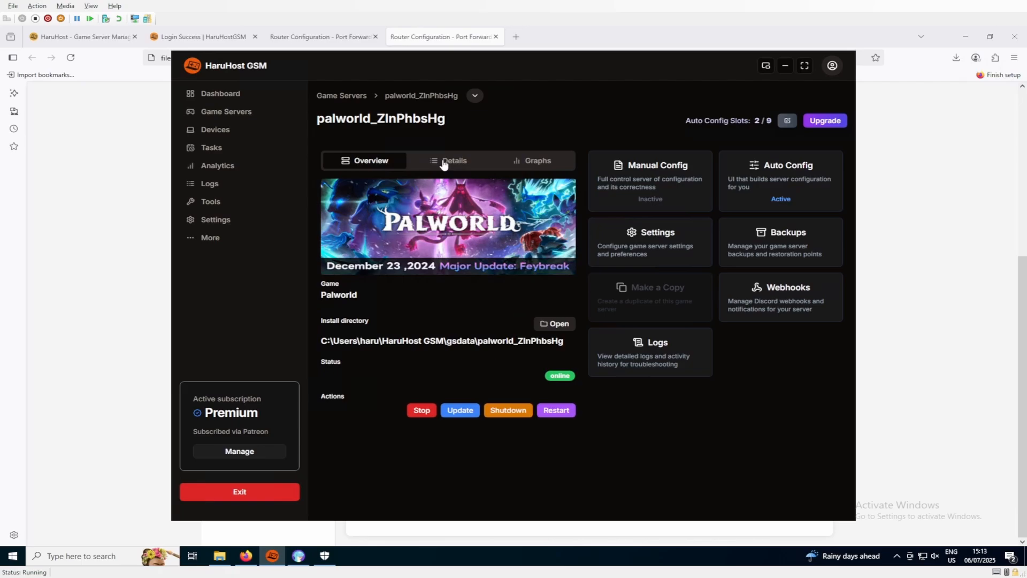
Check the server's connection details and its player, RAM and CPU graphs in HaruHost GSM, and choose another graph frequency
left_click(444, 164)
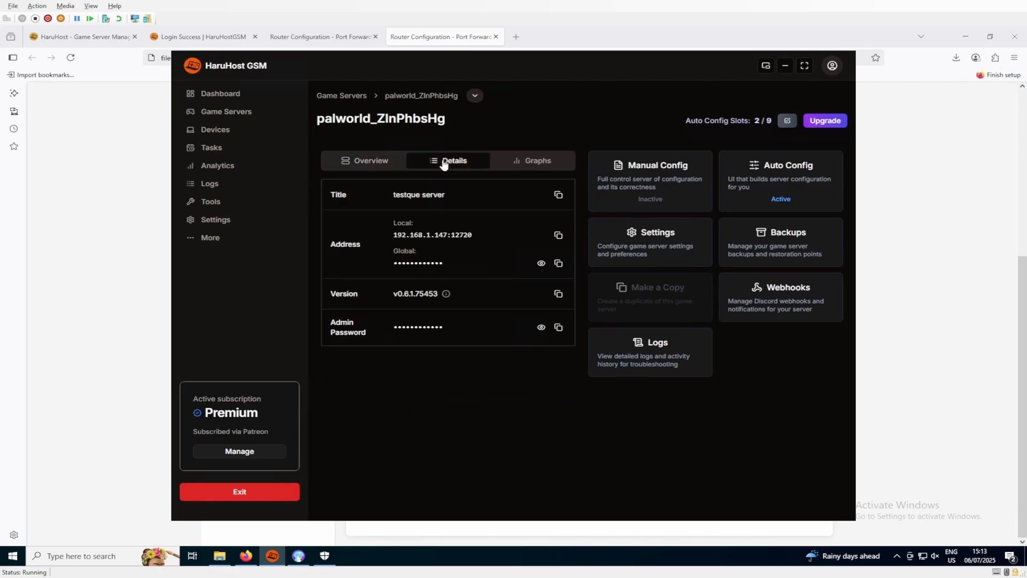
left_click(528, 163)
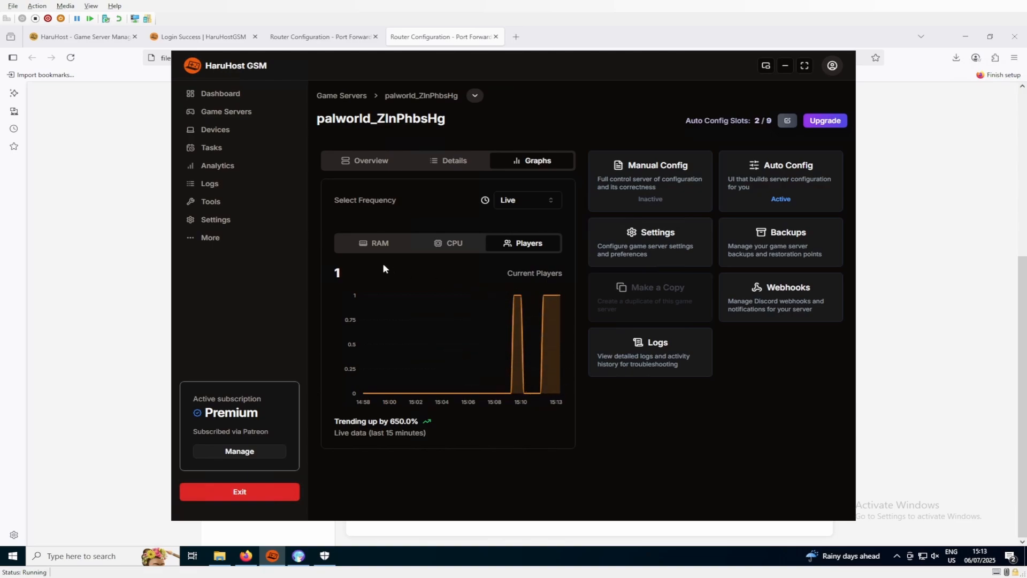
left_click(374, 243)
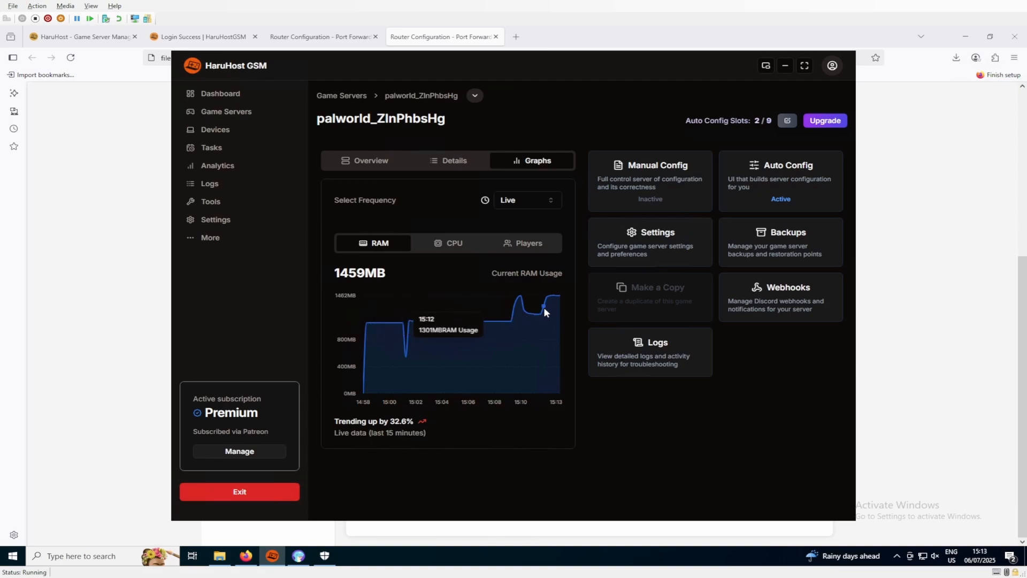
left_click(452, 245)
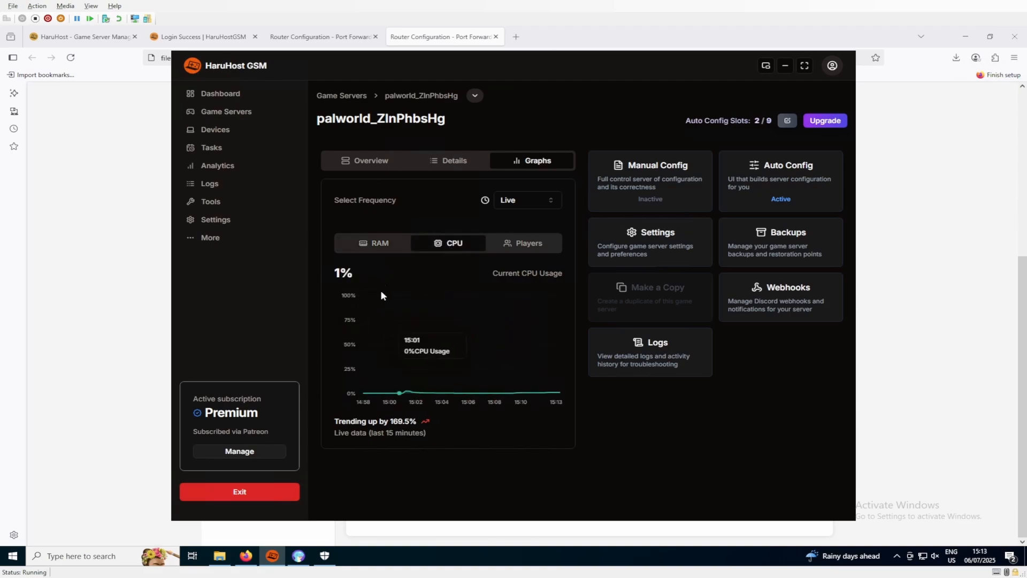
left_click(410, 243)
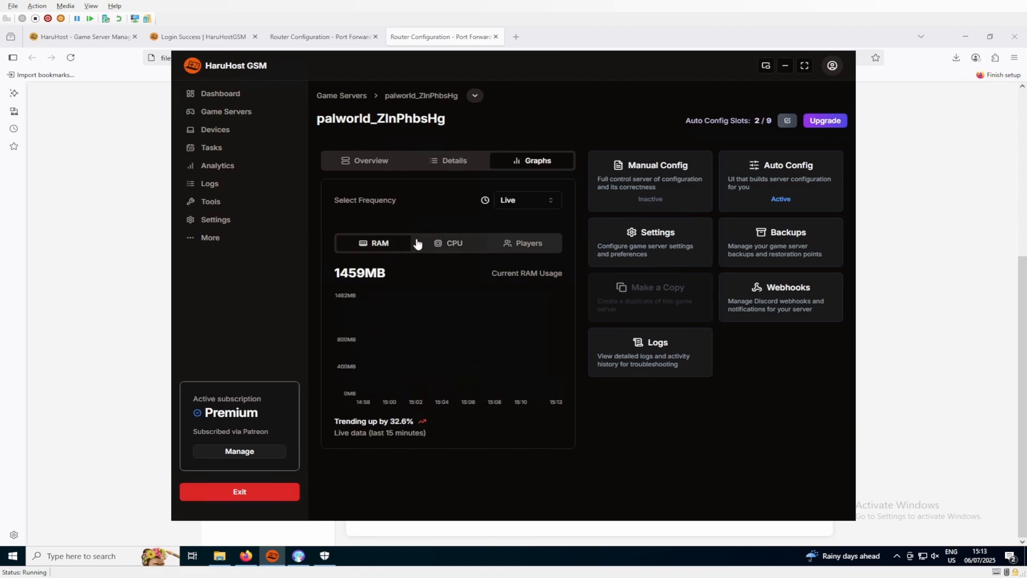
left_click(529, 199)
left_click(518, 254)
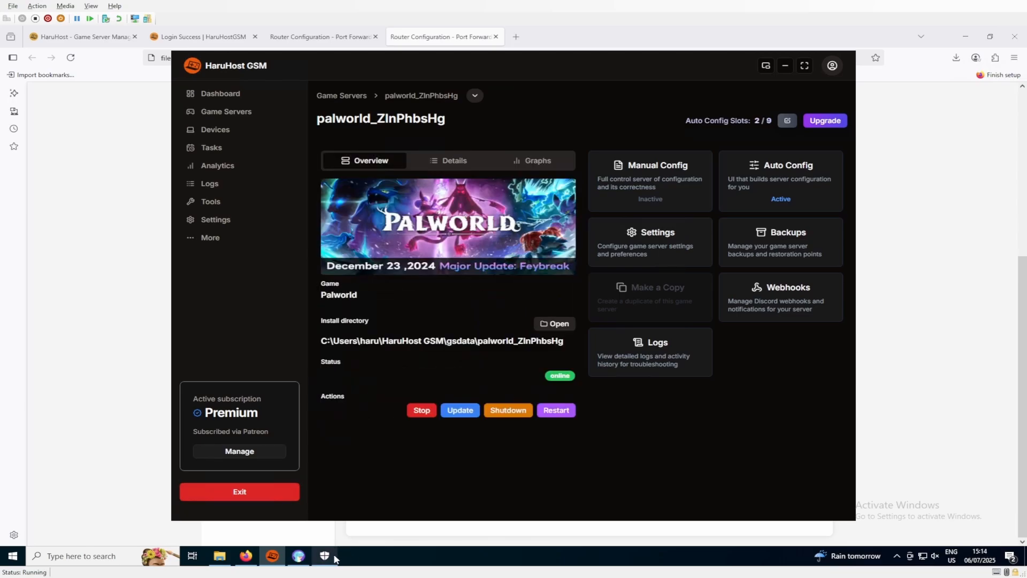
Examine the firewall status of the domain, private and public networks in Windows Security
mouse_move(334, 555)
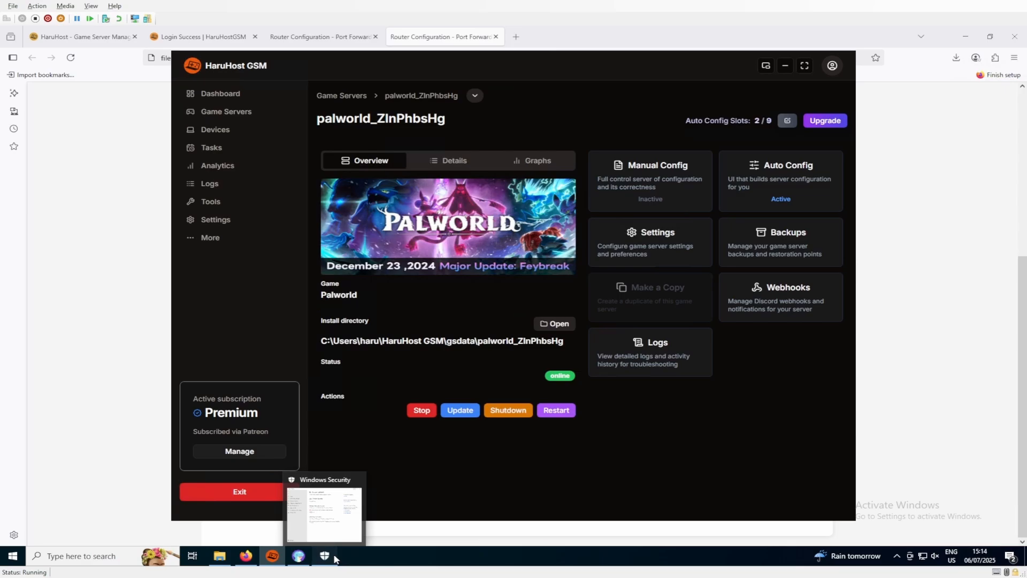
left_click(334, 557)
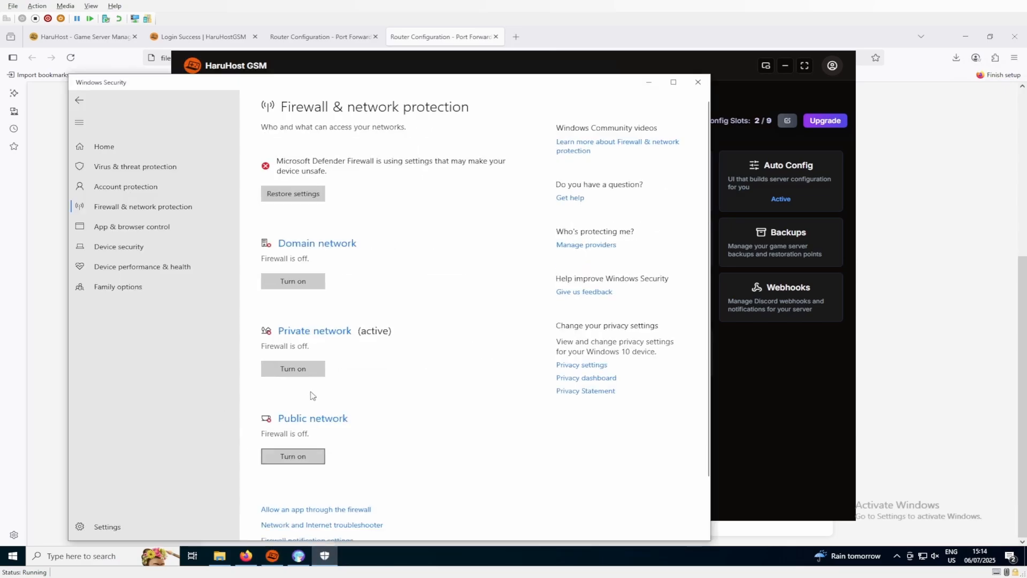
scroll(300, 282, "down", 2)
scroll(337, 296, "up", 2)
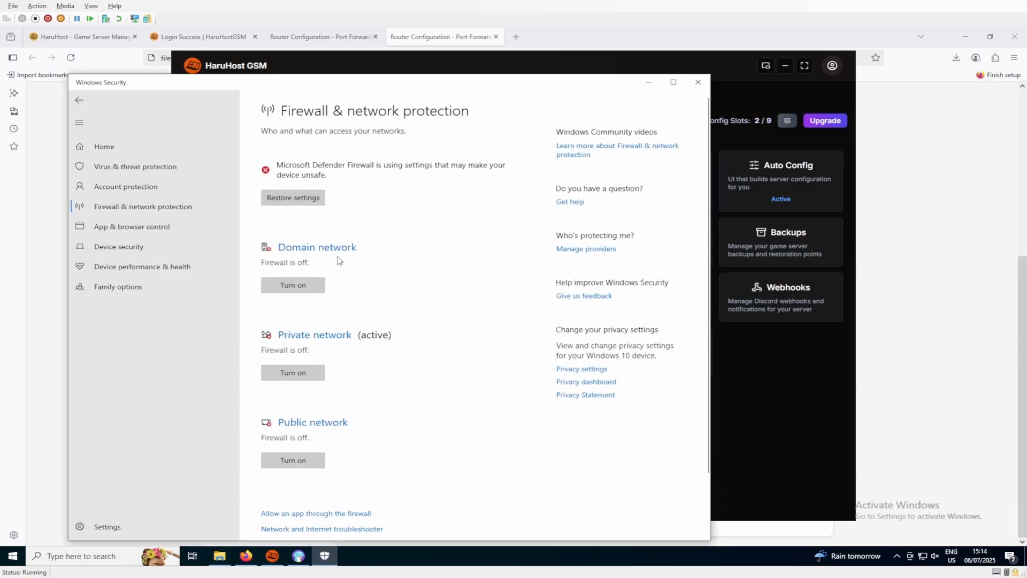
scroll(337, 345, "down", 2)
scroll(337, 345, "up", 2)
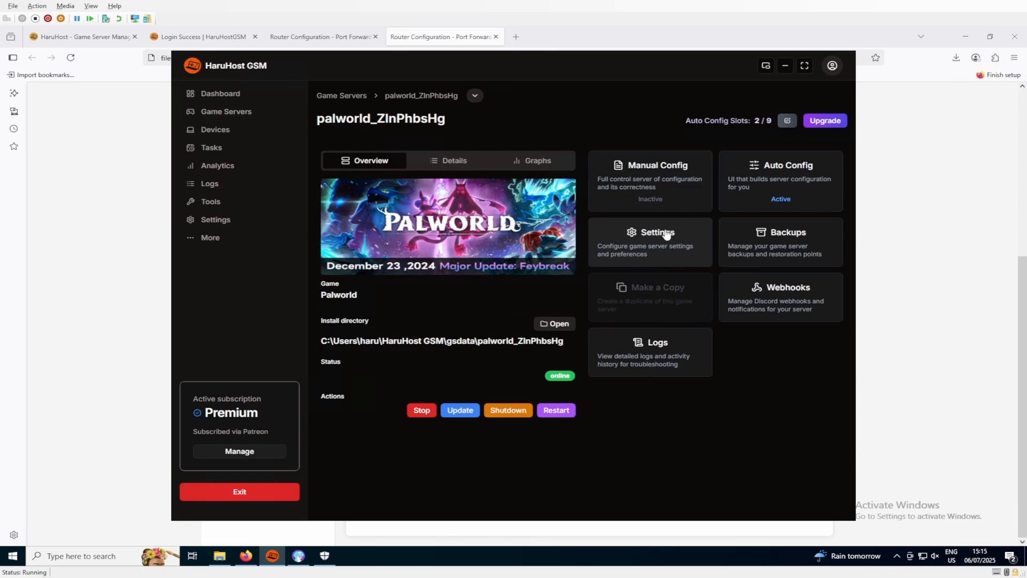
Open the Discord Player webhook settings for the Palworld server in HaruHost GSM, and review the available fields
left_click(769, 305)
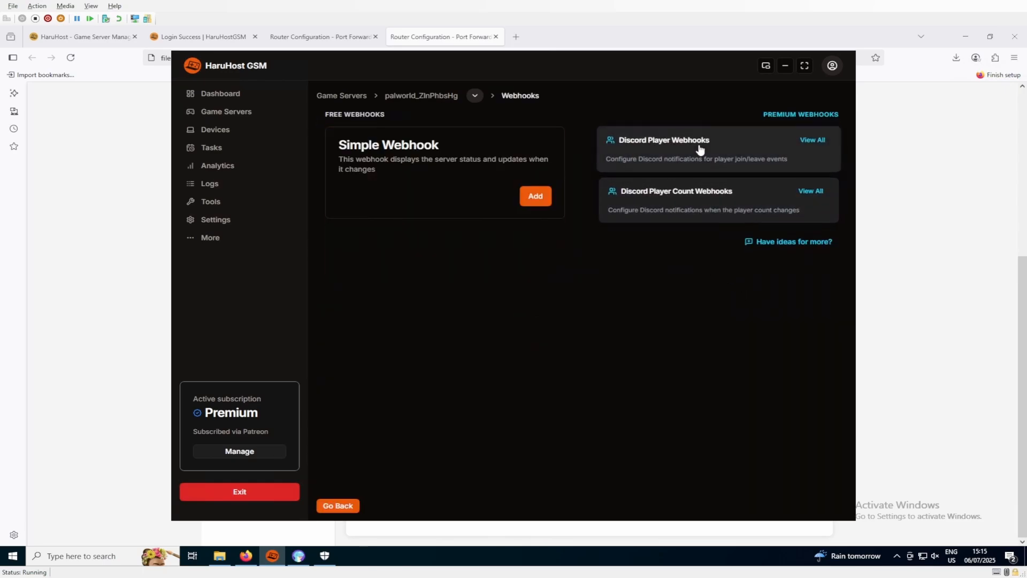
left_click(699, 150)
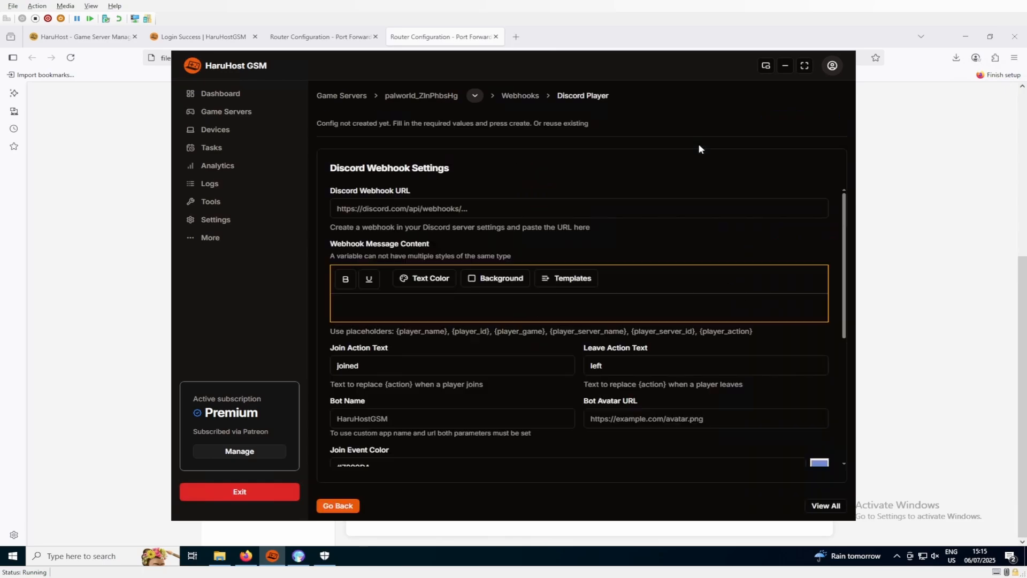
left_click(443, 207)
scroll(436, 225, "down", 1)
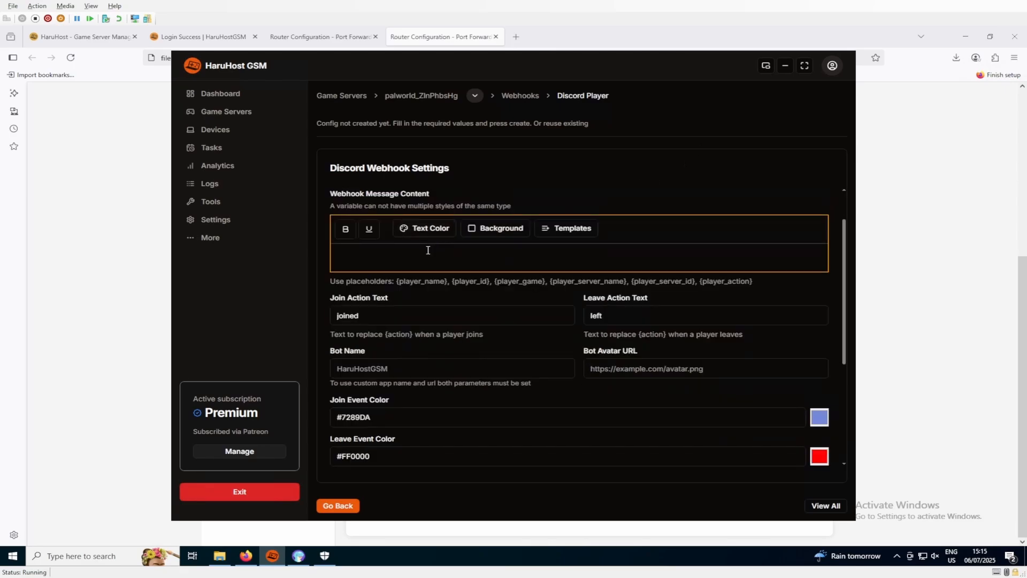
scroll(428, 250, "up", 1)
Try the Multi-Colored Variables template as the webhook message content, and clear the inserted message
left_click(559, 279)
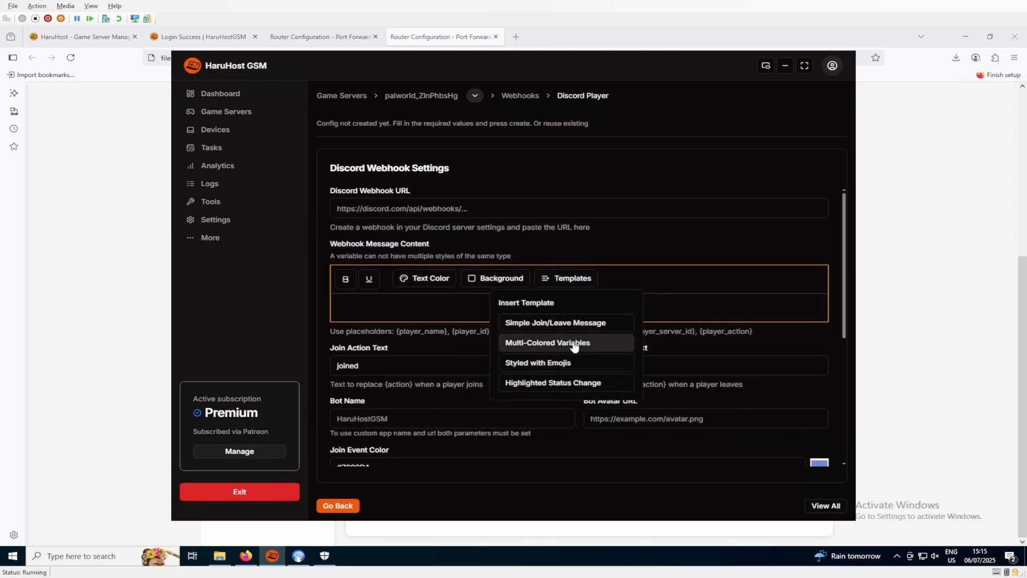
left_click(574, 343)
double_click(380, 310)
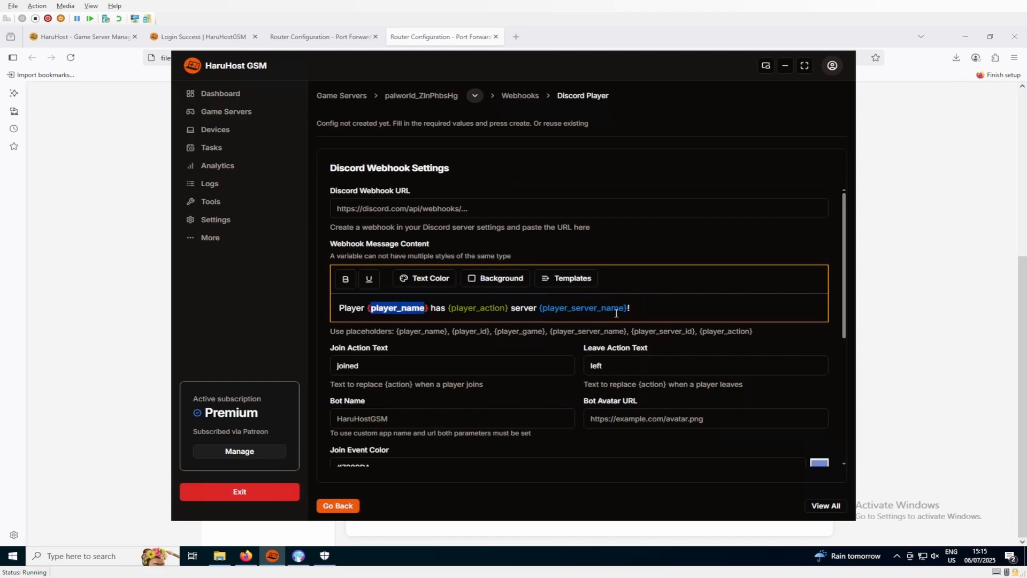
left_click_drag(645, 309, 328, 309)
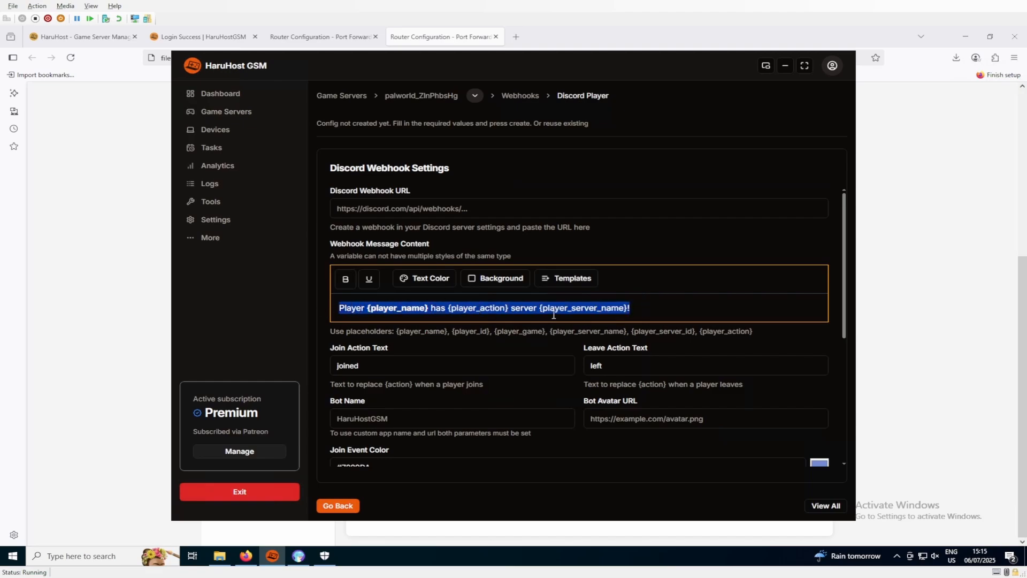
left_click(653, 311)
left_click_drag(637, 308, 329, 308)
key("BackSpace")
Try the Styled with Emojis template as the webhook message content, and replace it with the Highlighted Status Change template
left_click(572, 279)
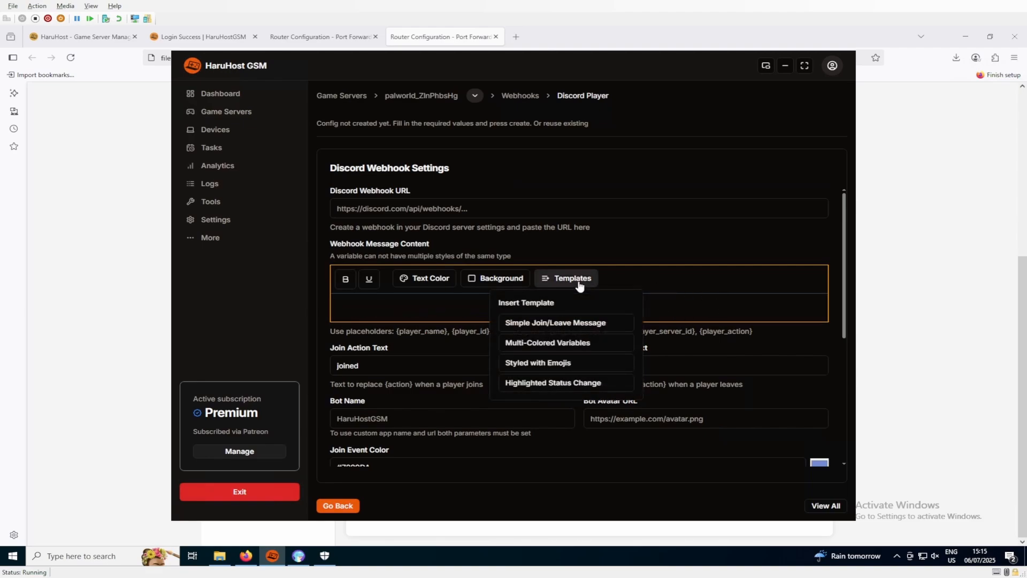
left_click(567, 362)
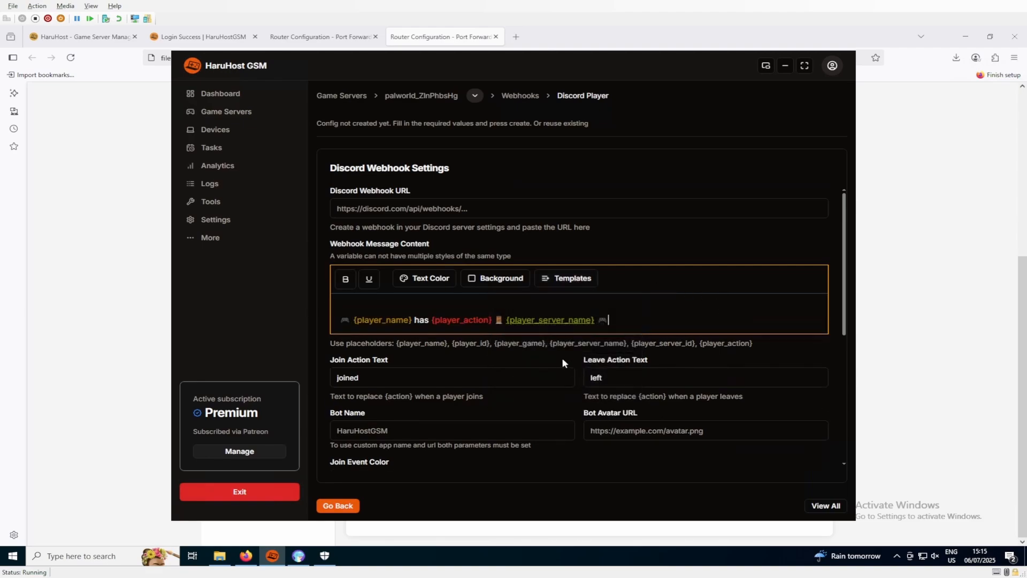
left_click_drag(608, 320, 314, 301)
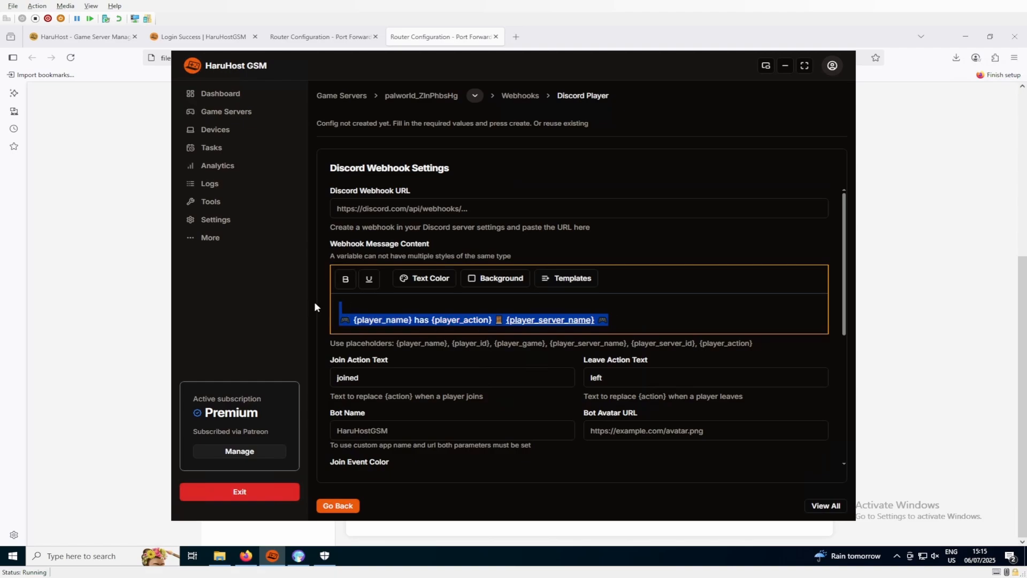
key("BackSpace")
left_click(570, 283)
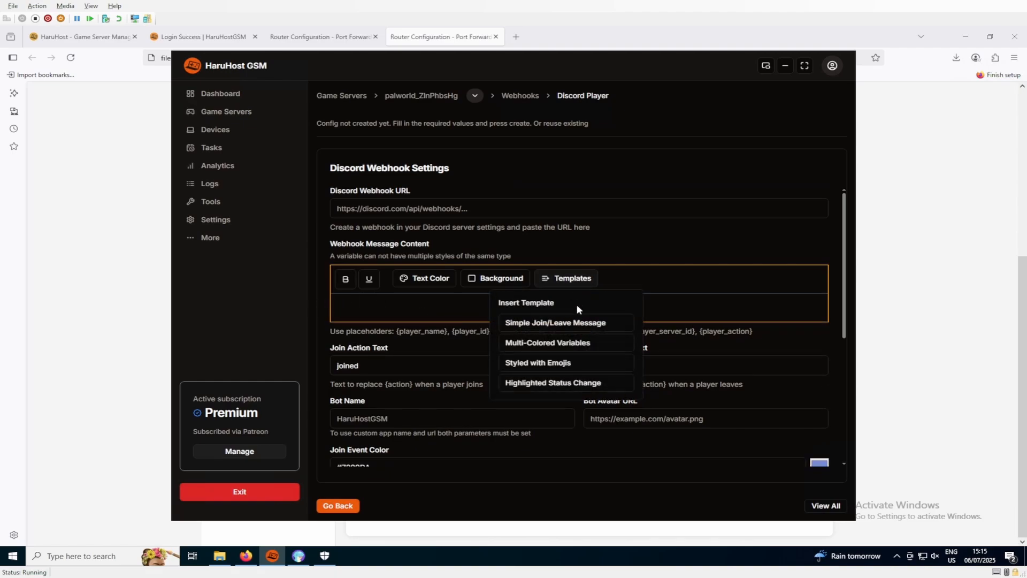
left_click(559, 383)
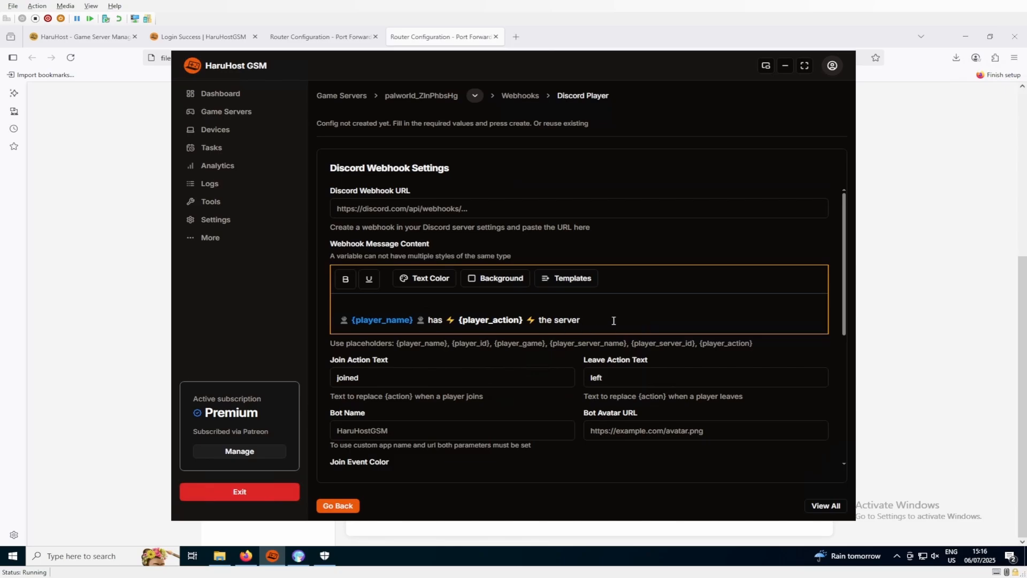
Review the webhook's join and leave action texts, bot name and avatar fields, event colors, triggers and test options
scroll(485, 357, "down", 2)
left_click(422, 278)
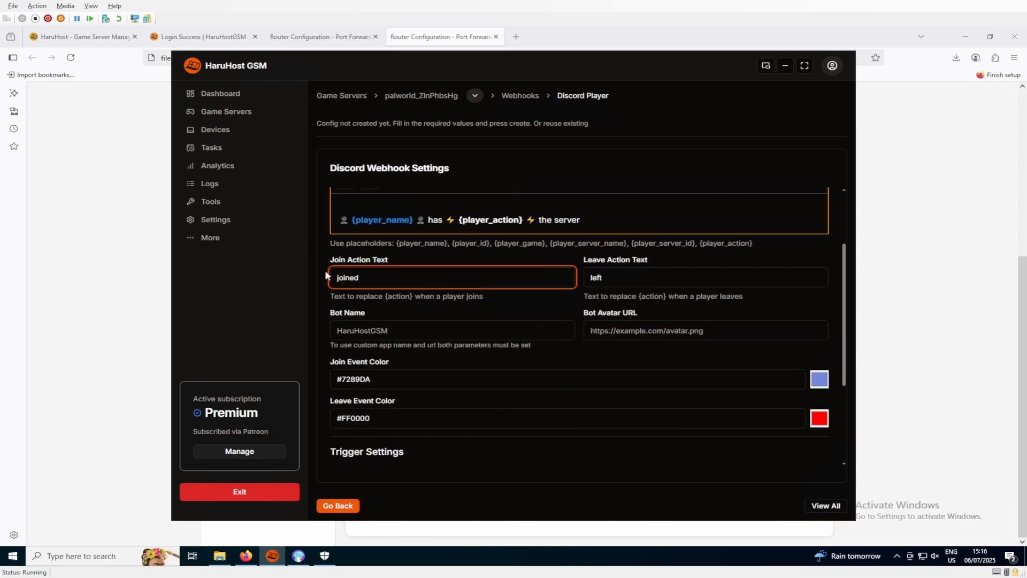
left_click(625, 282)
left_click(473, 337)
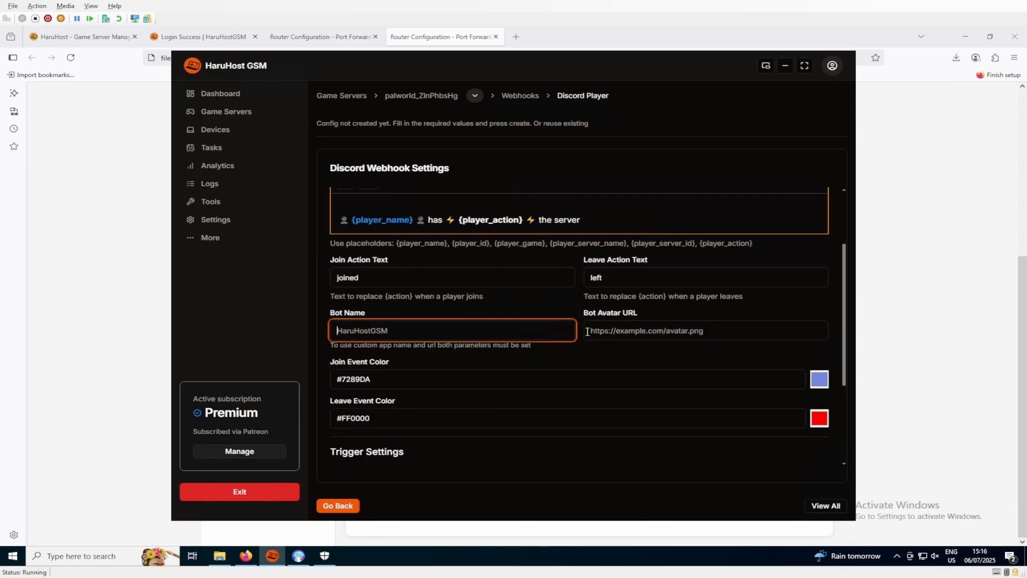
left_click(587, 332)
left_click(496, 330)
left_click(650, 337)
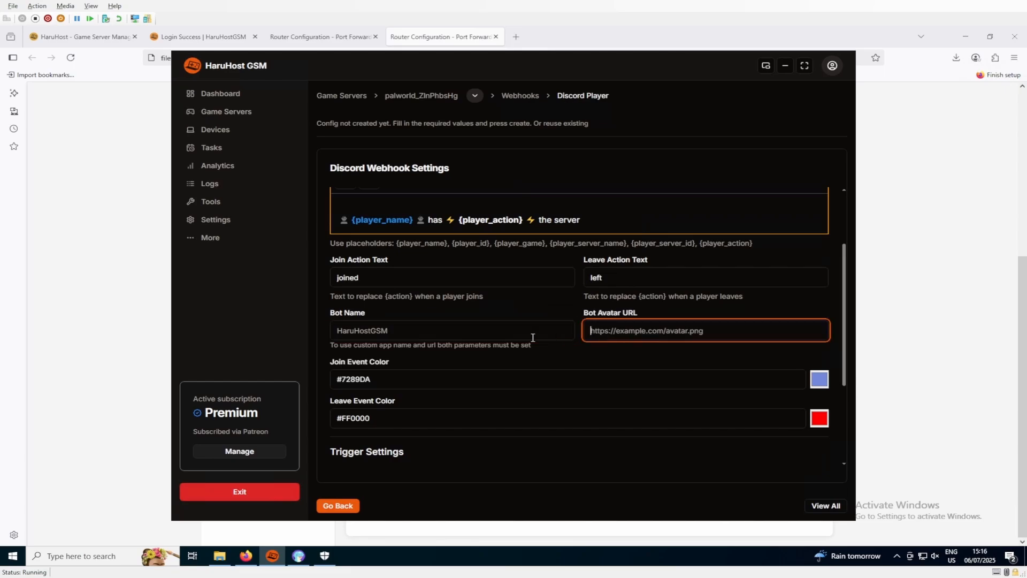
scroll(503, 345, "down", 3)
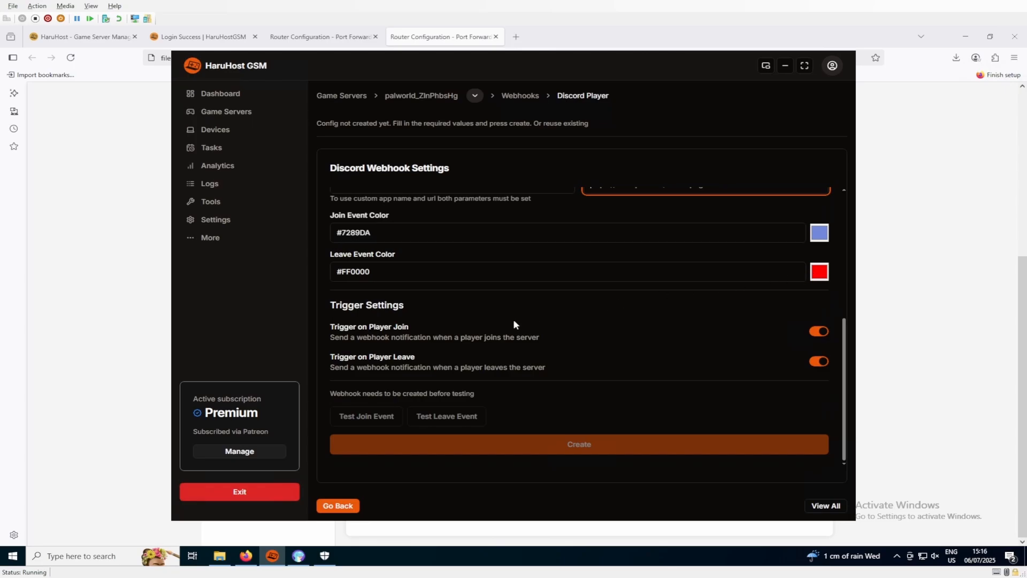
scroll(631, 380, "up", 2)
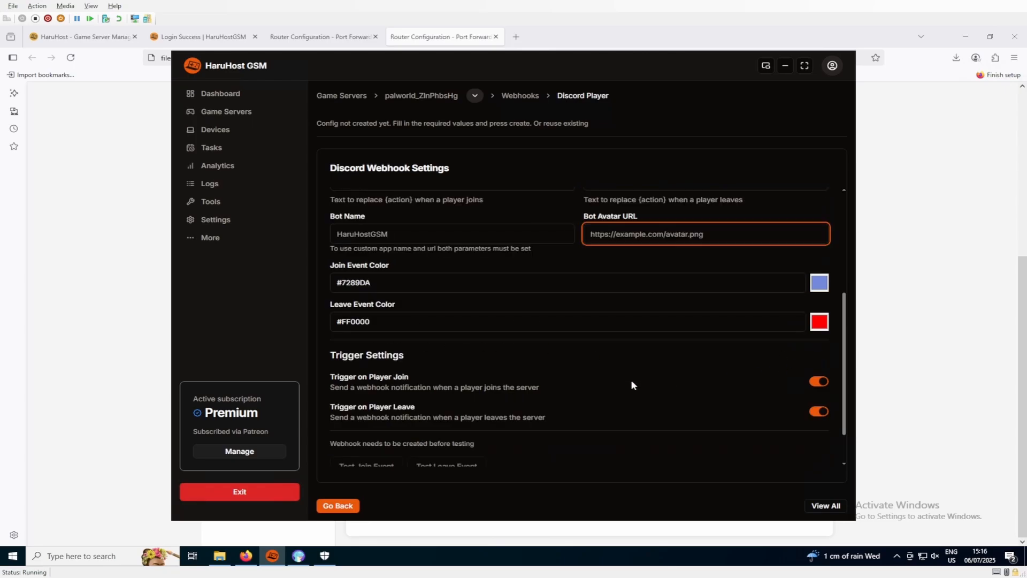
scroll(628, 378, "down", 2)
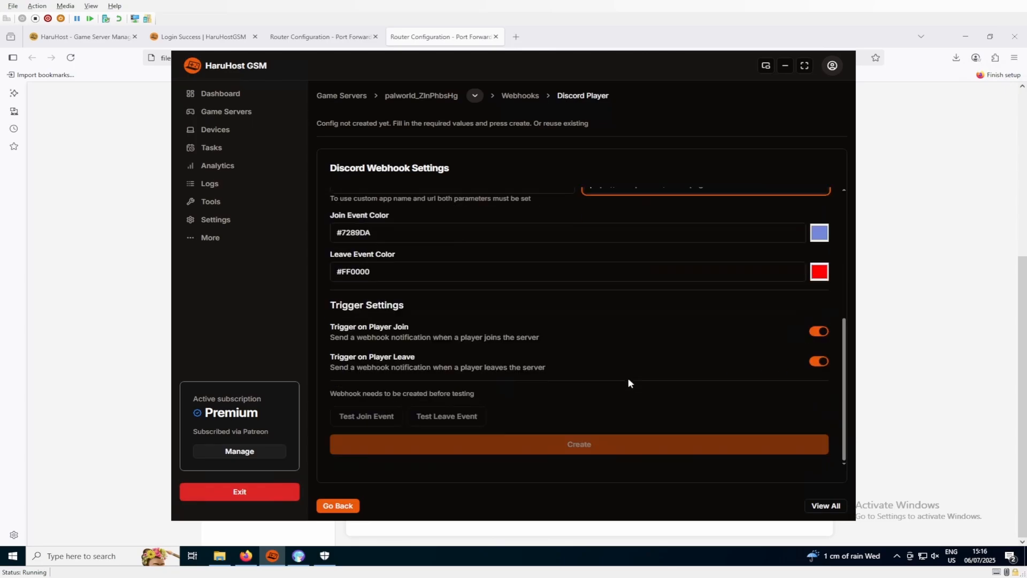
left_click(392, 417)
Check whether crash recovery is enabled for the Palworld server, and return to the task overview
left_click(228, 152)
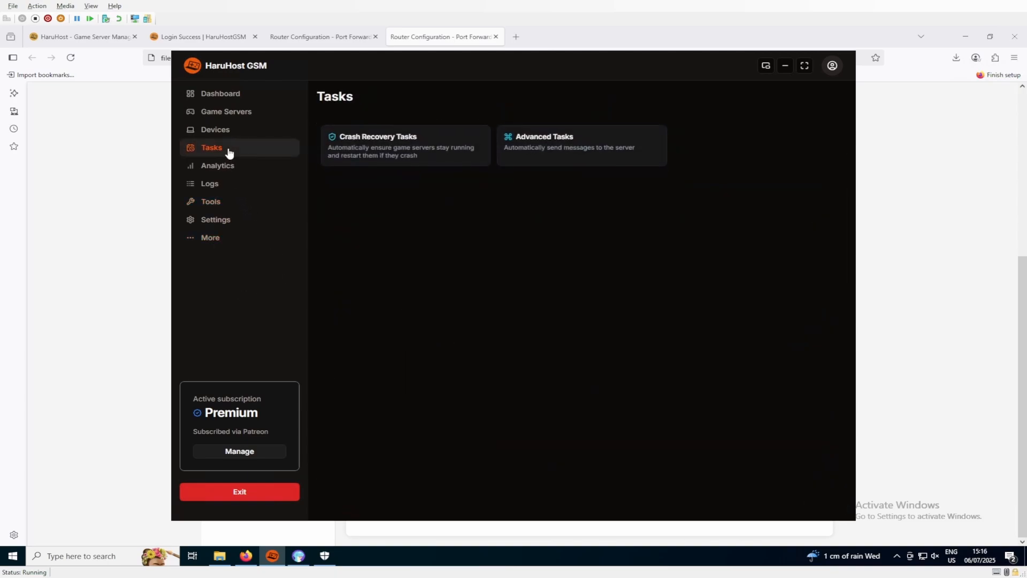
left_click(391, 156)
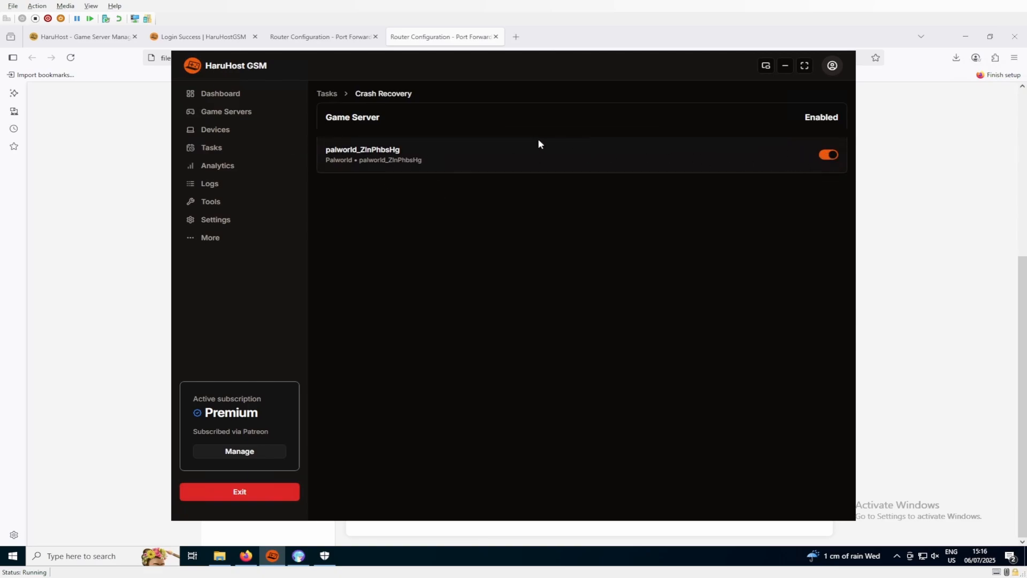
key("alt+Left")
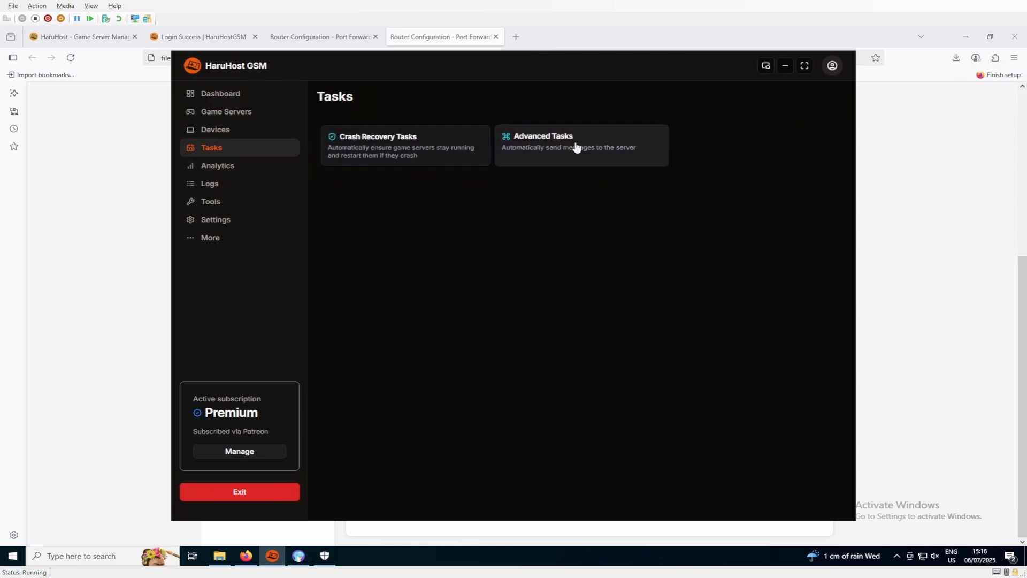
Start a new advanced task and select all game servers for it to run on
left_click(576, 148)
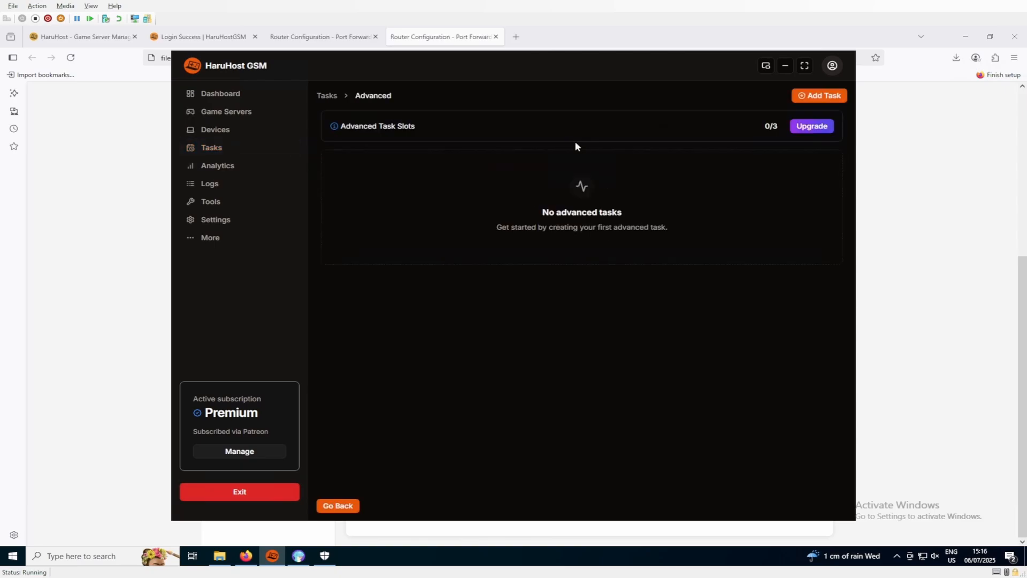
left_click(817, 95)
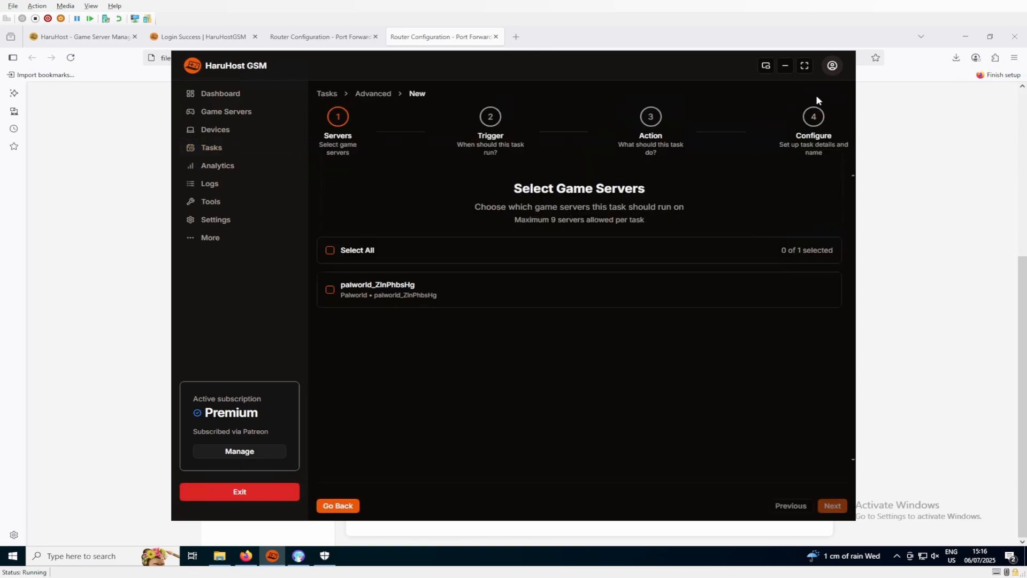
left_click(353, 254)
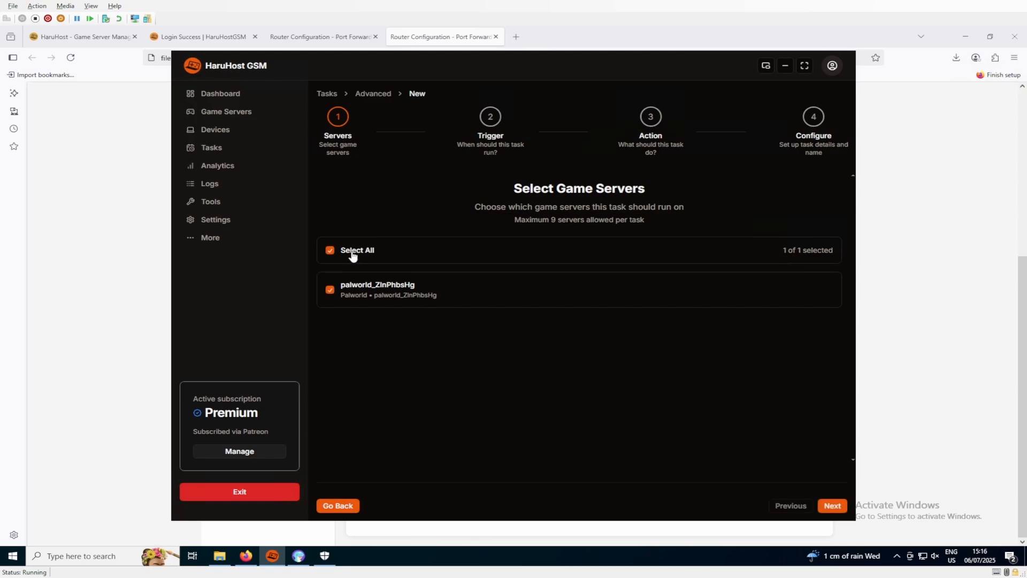
left_click(825, 503)
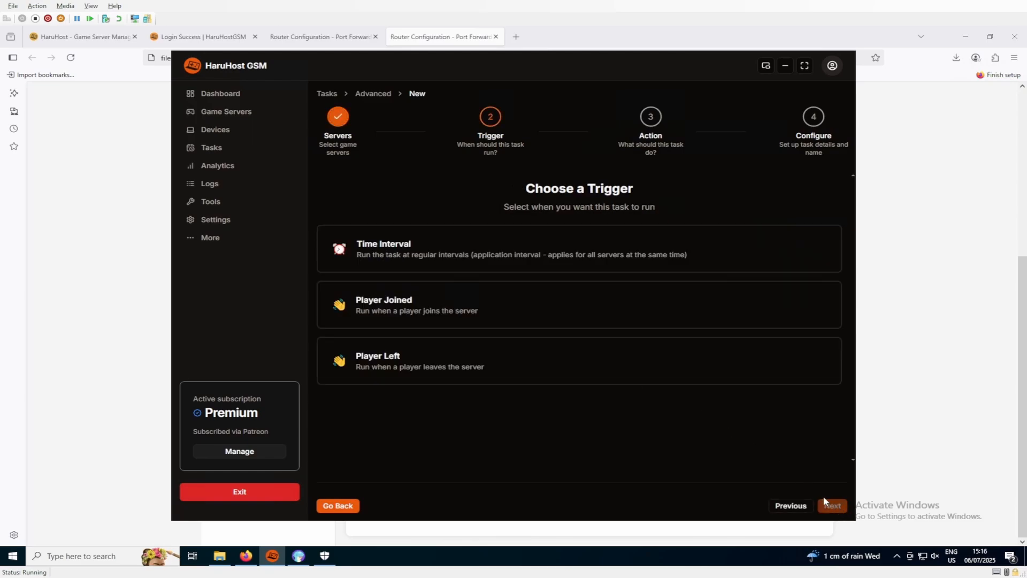
Set the task's trigger to a Time Interval of 15 seconds and continue to the actions
left_click(434, 258)
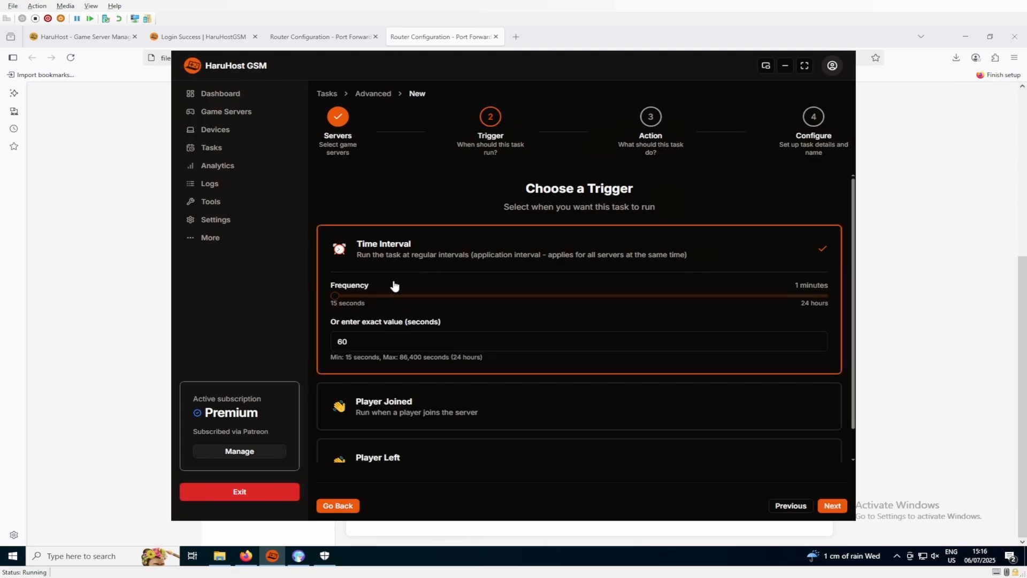
double_click(334, 342)
type("15")
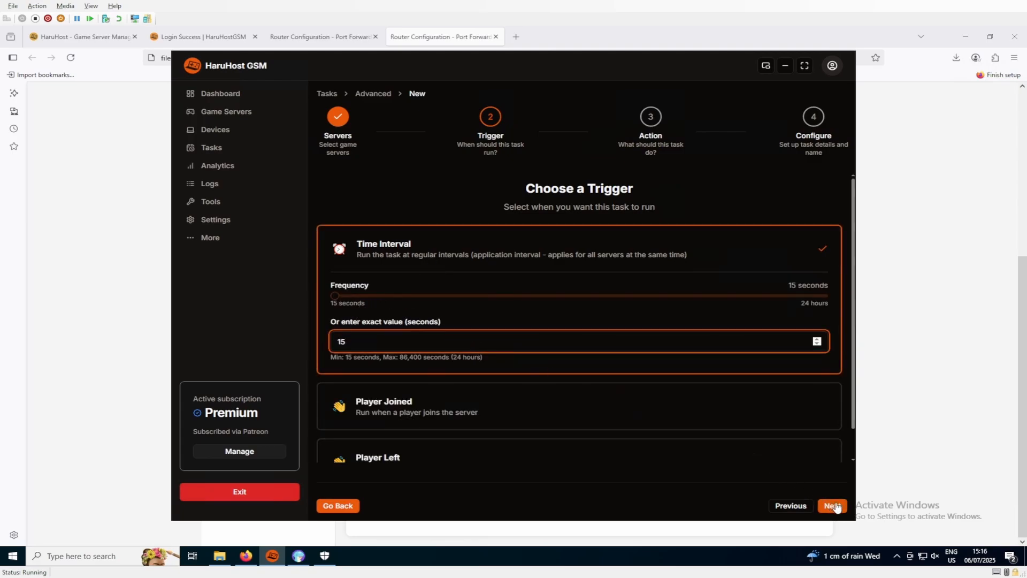
left_click(832, 506)
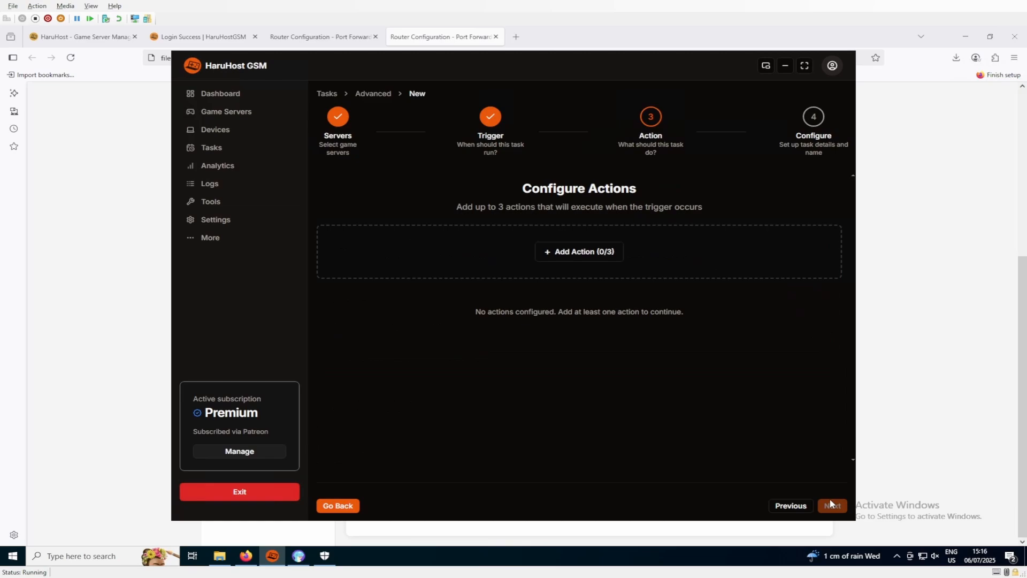
Add a Server Message action with the text "Hello, this a test message!" and continue to the task configuration
left_click(583, 257)
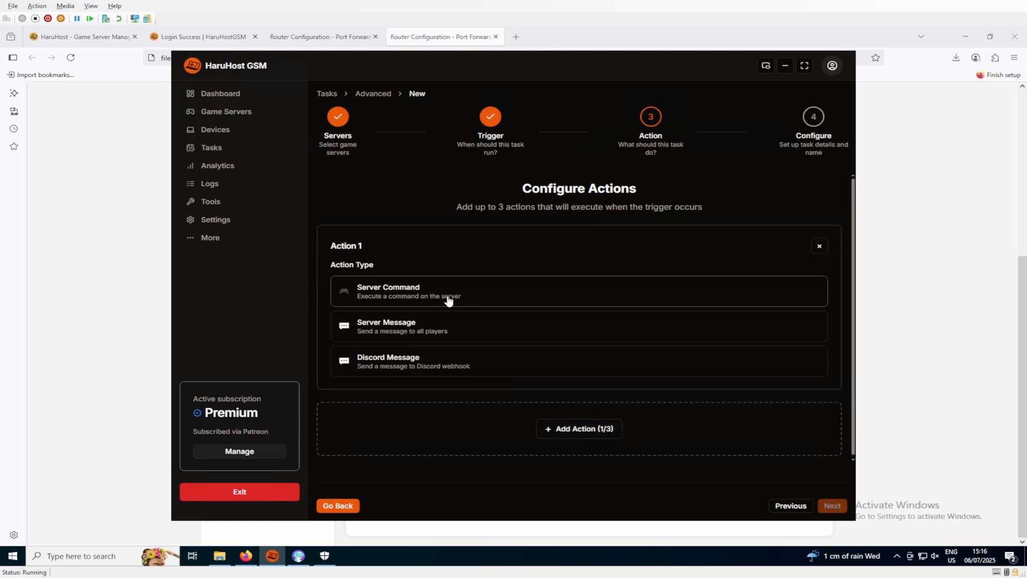
left_click(435, 326)
left_click(397, 412)
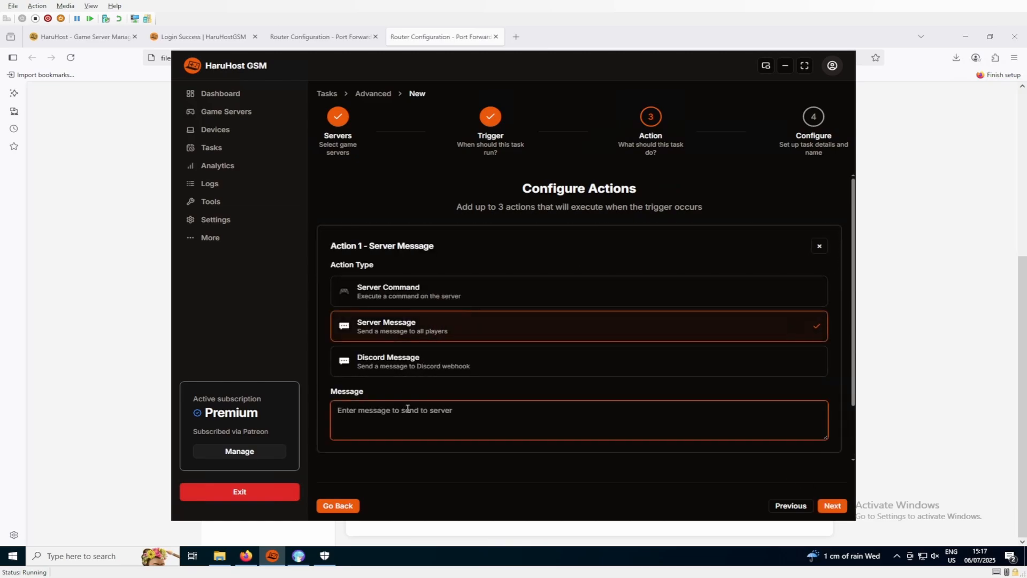
type("Hello, this a test messaghe")
left_click(832, 505)
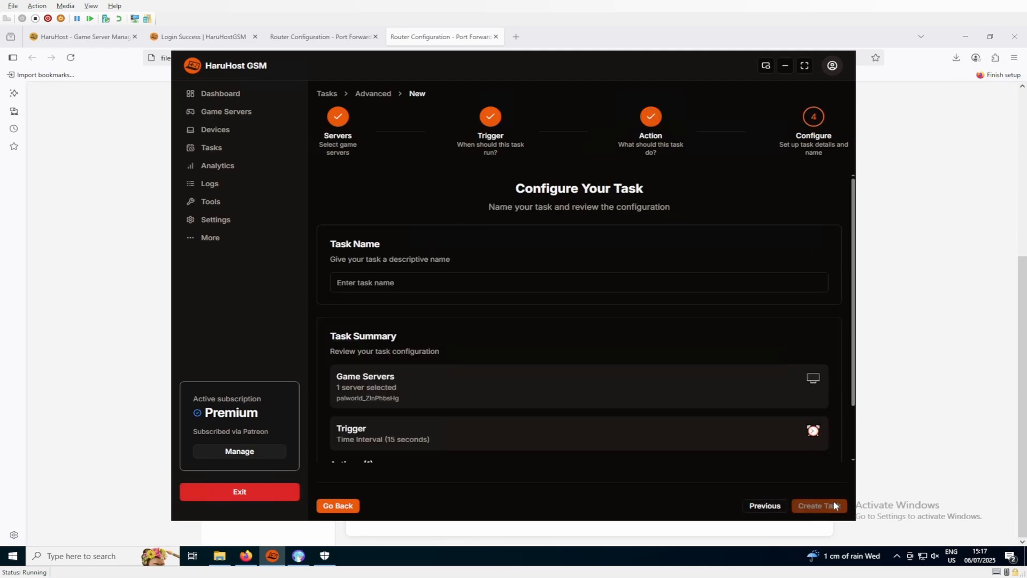
Review the task summary, name the task "my task" and create it
scroll(637, 393, "down", 2)
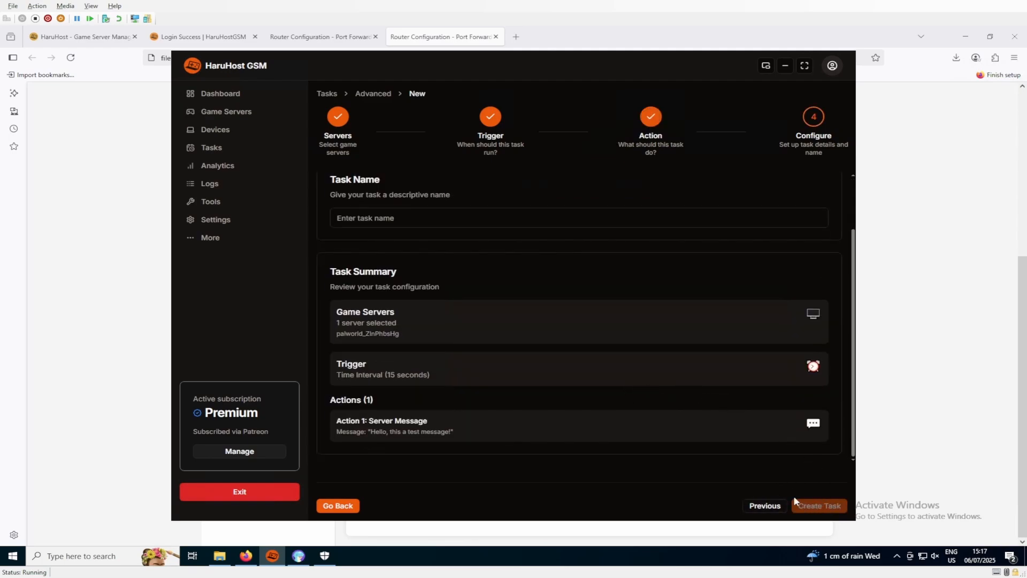
left_click(392, 222)
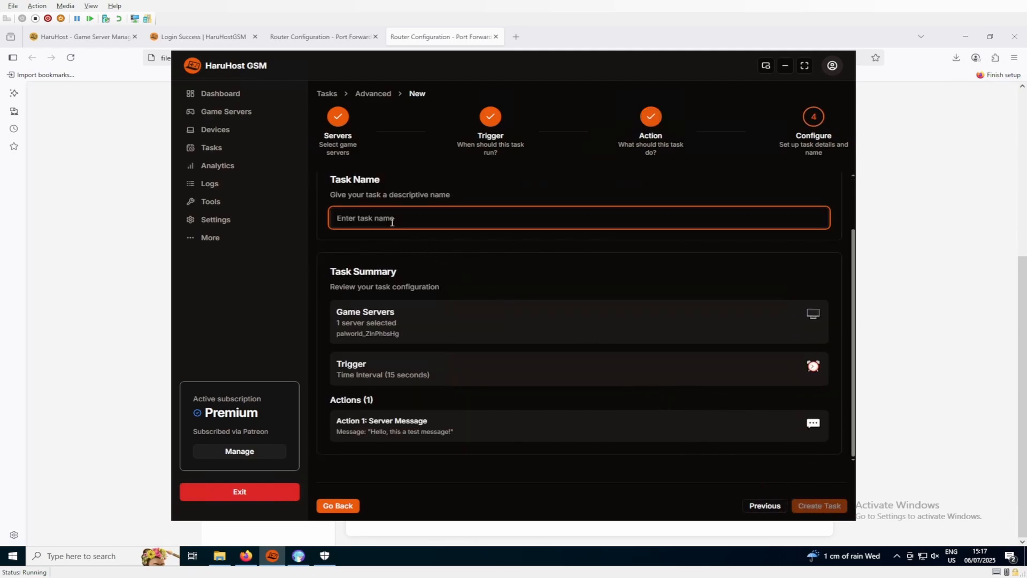
type("my task")
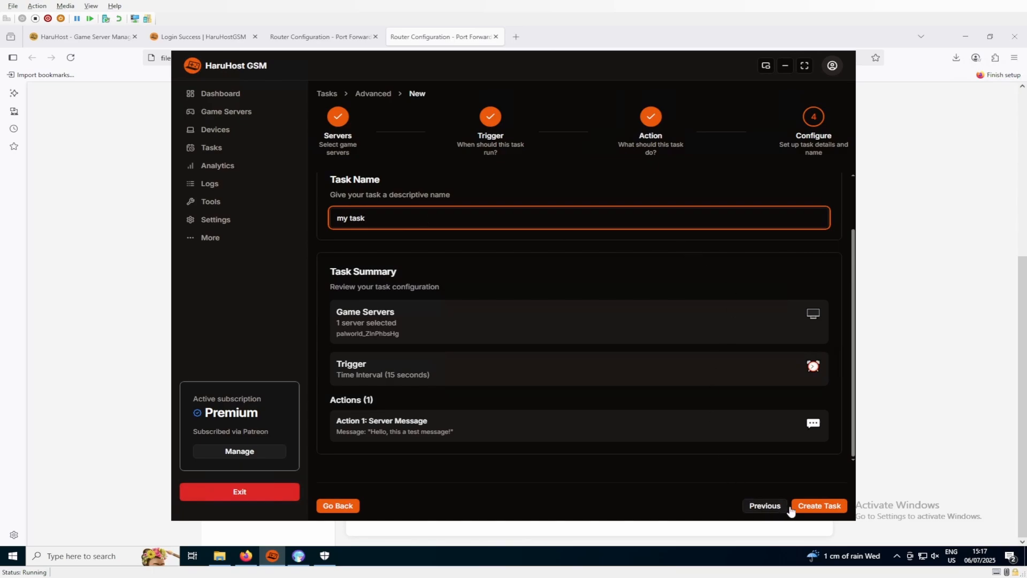
left_click(810, 505)
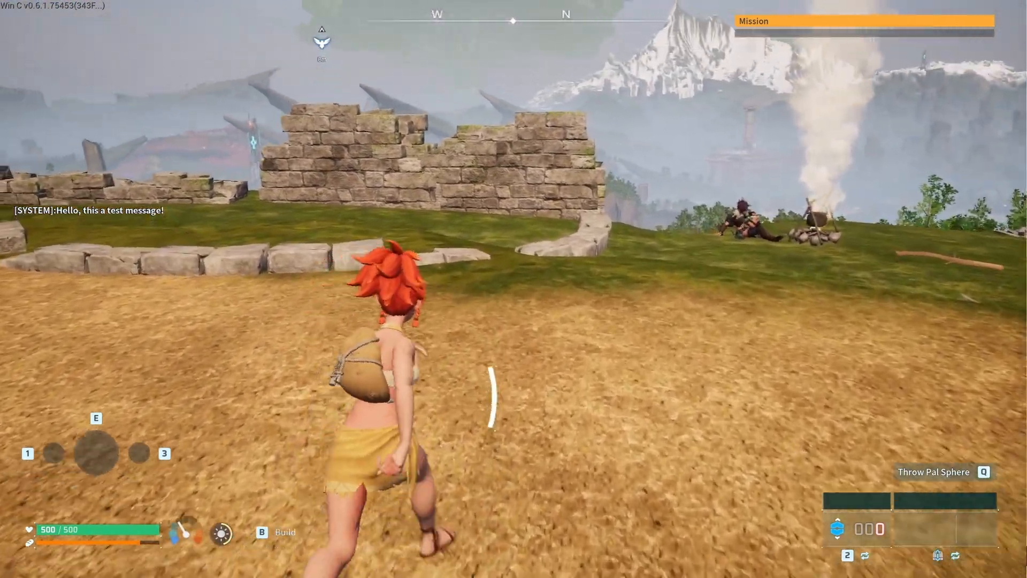
key("w")
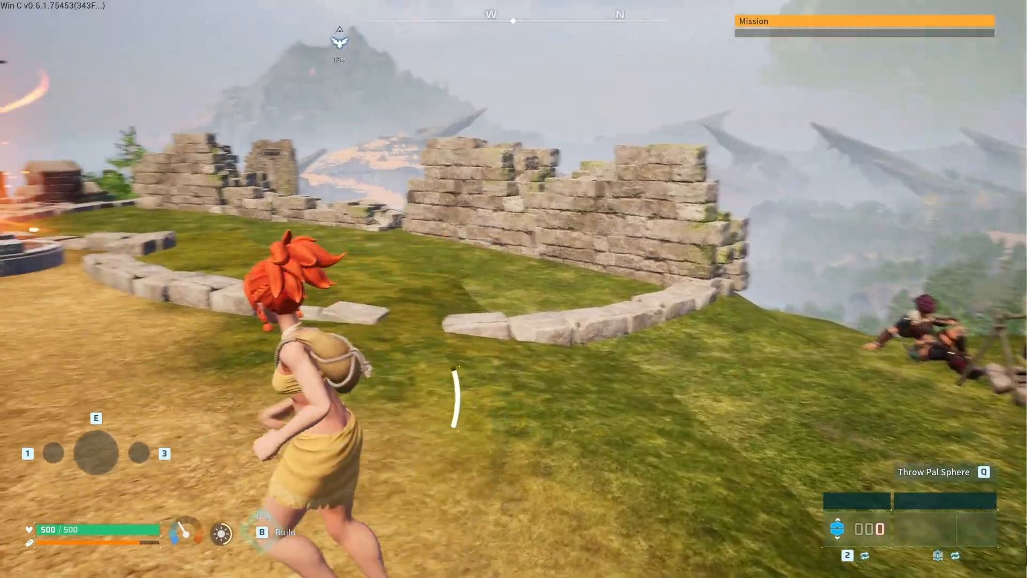
key("Return")
key("Return")
key("s")
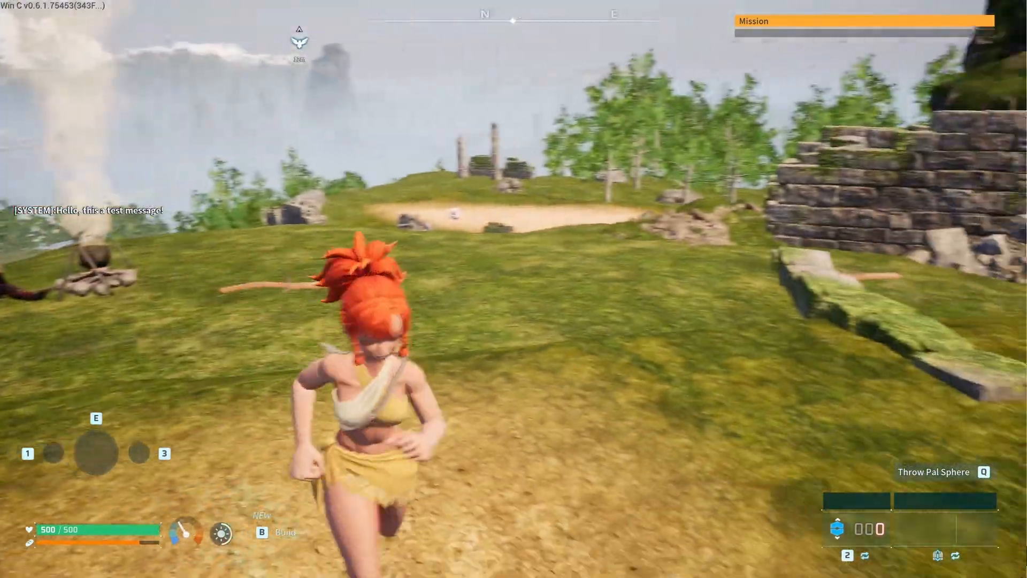
key("a")
key("d")
key("w")
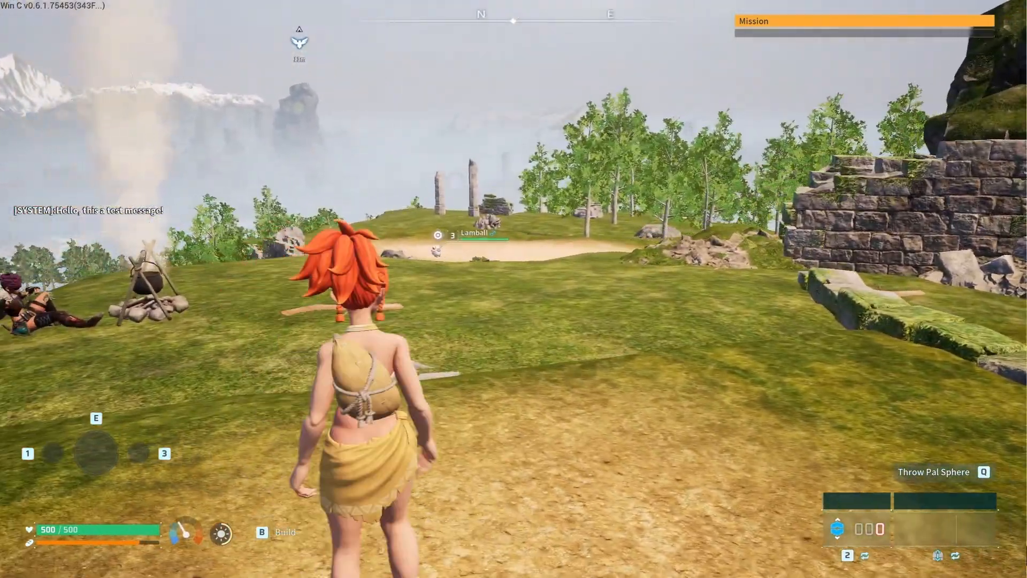
key("d")
key("a")
key("d")
key("a")
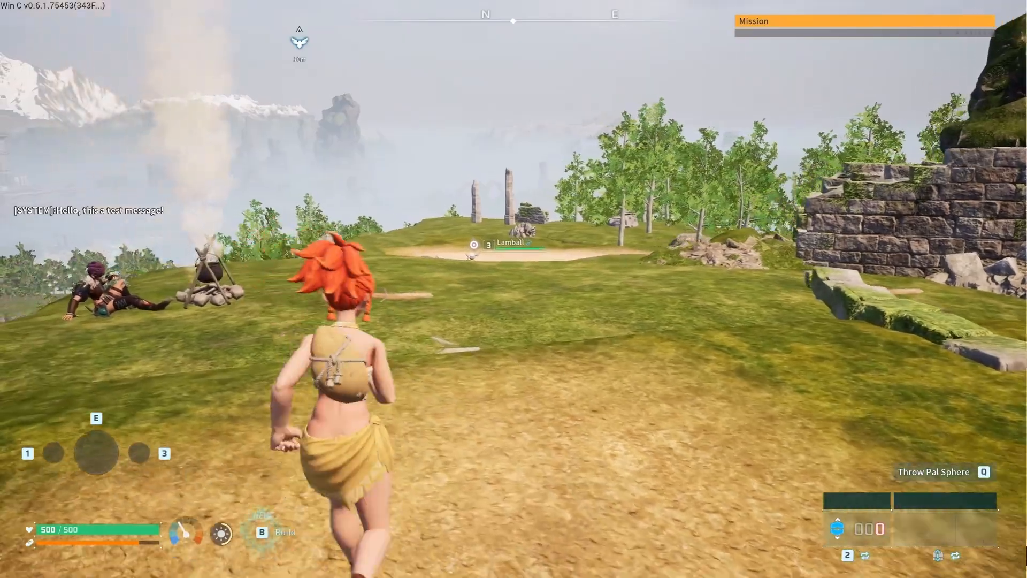
key("d")
key("a")
key("d")
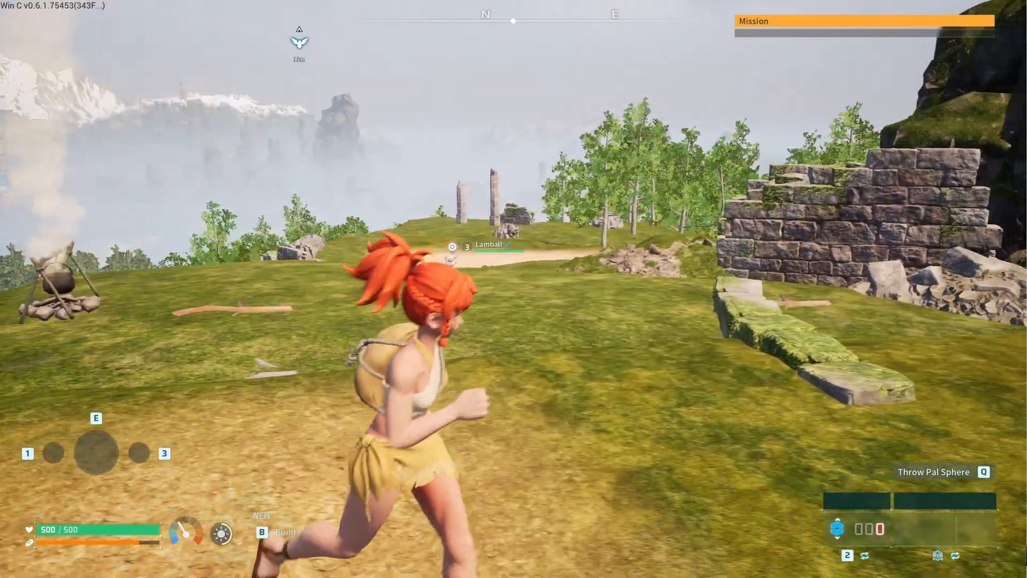
key("w")
key("d")
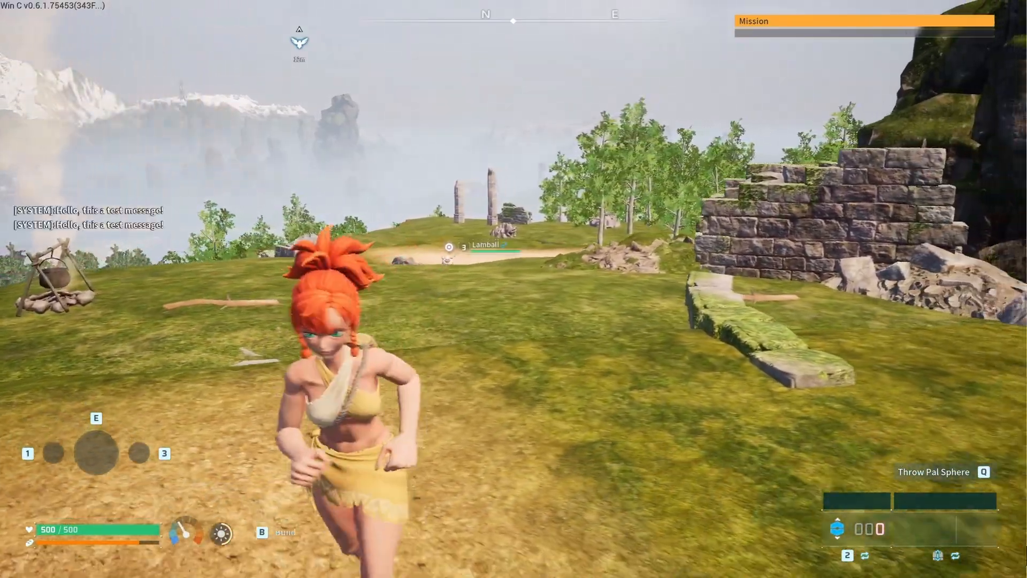